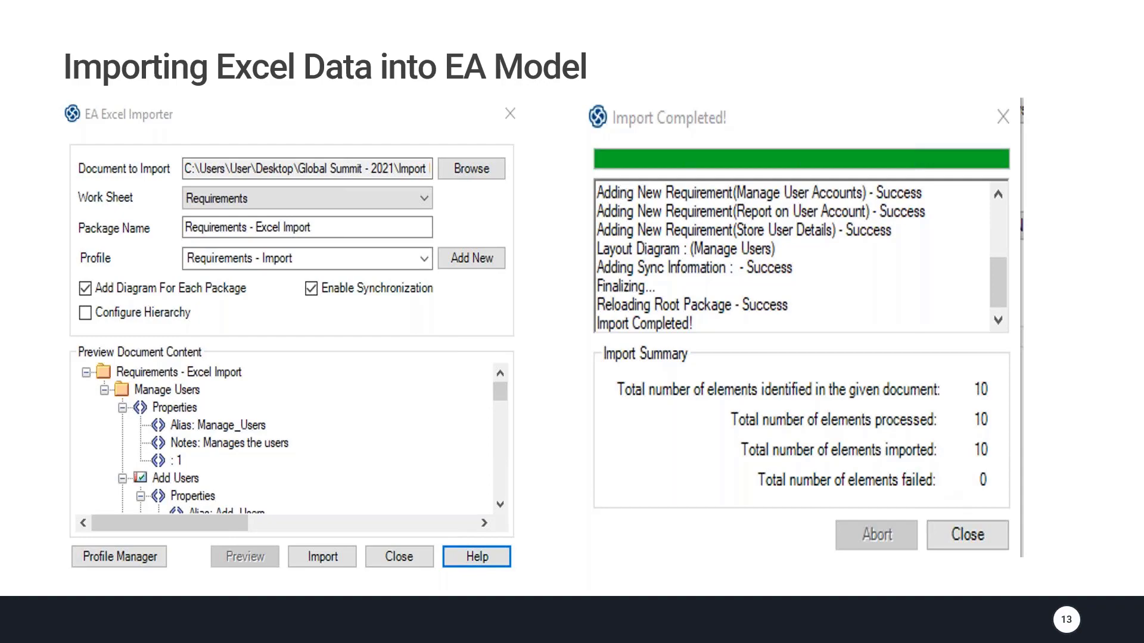
key(Right)
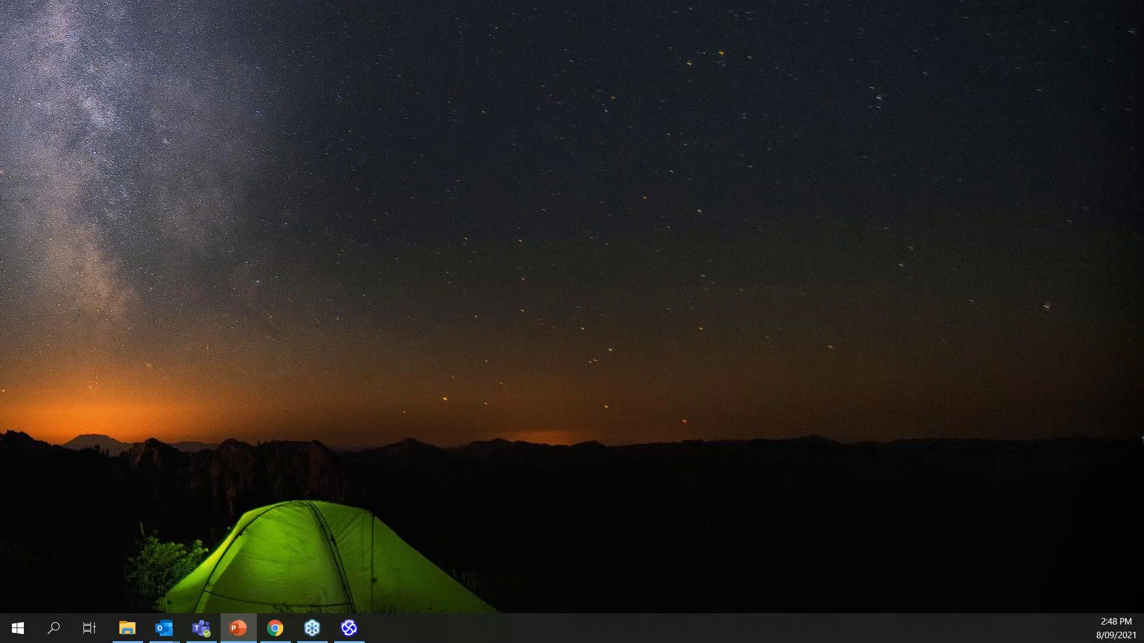
- Switch to Enterprise Architect and create a new project named SummitDemo in the Excel Import folder
click(349, 628)
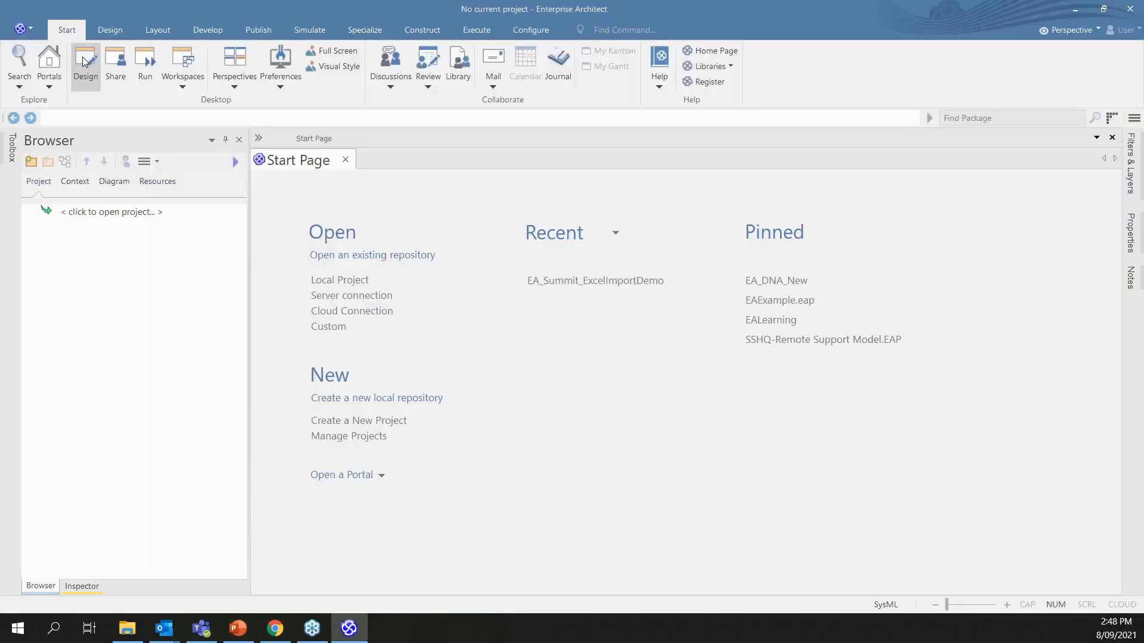
click(22, 28)
click(47, 59)
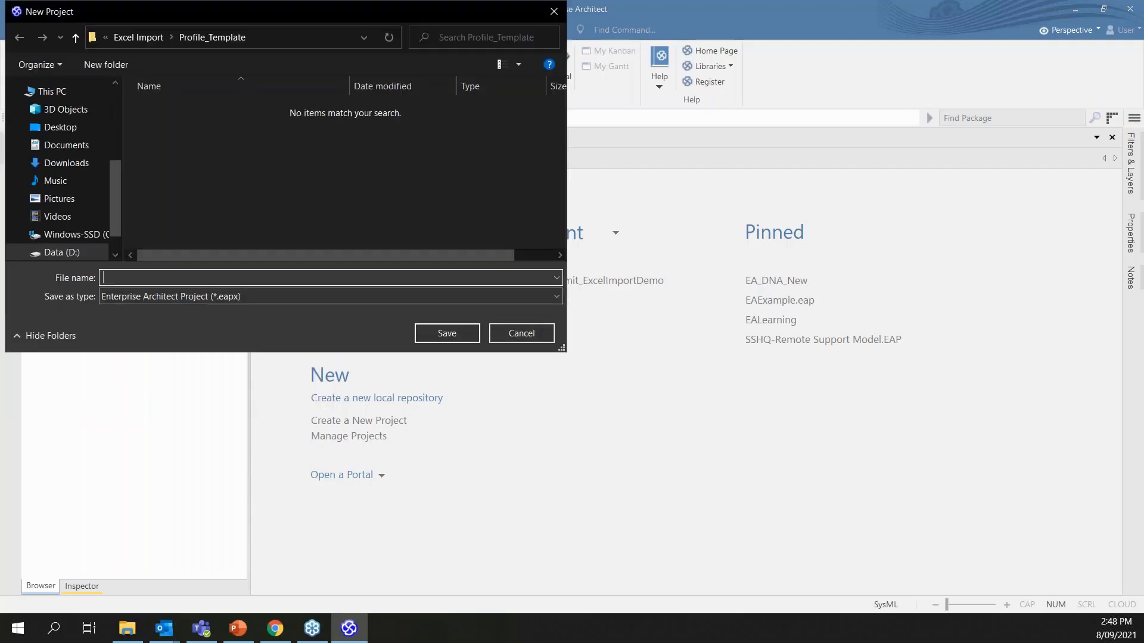
click(138, 39)
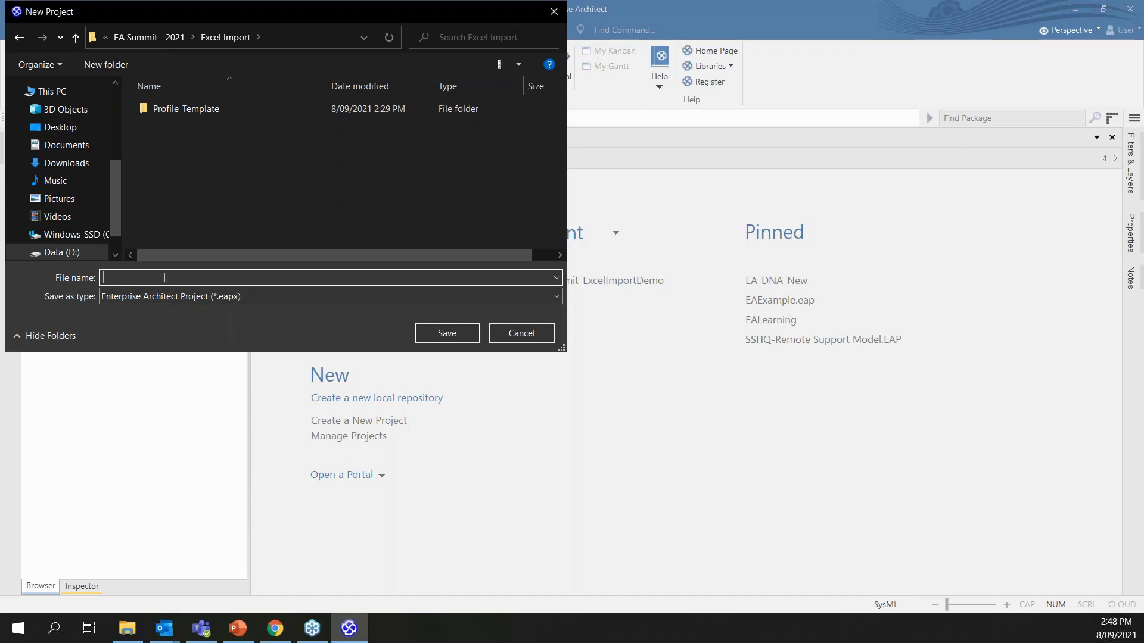
text(SummitDemo)
click(442, 334)
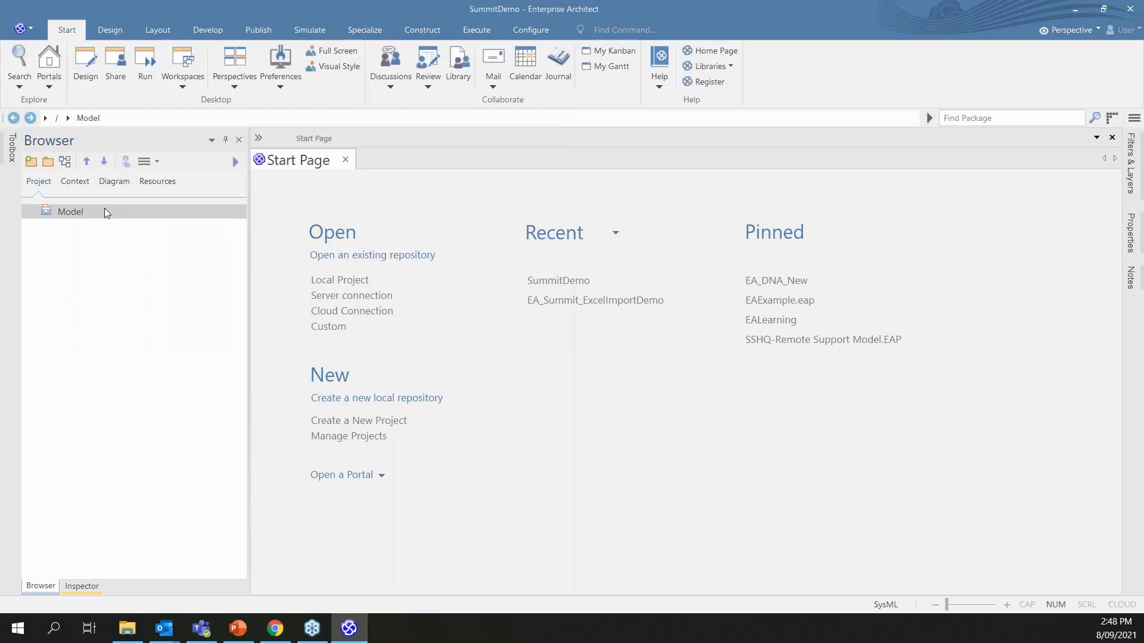
- Open the Profile Manager for Excel and select the user-defined profile EmployeeReqProfile
click(370, 31)
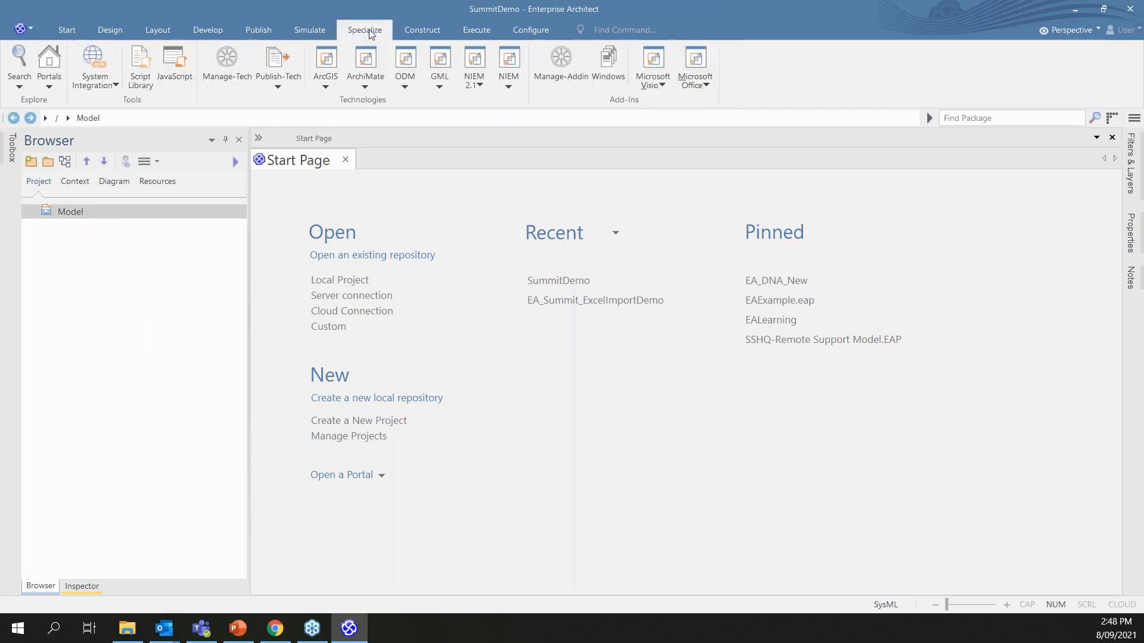
click(703, 89)
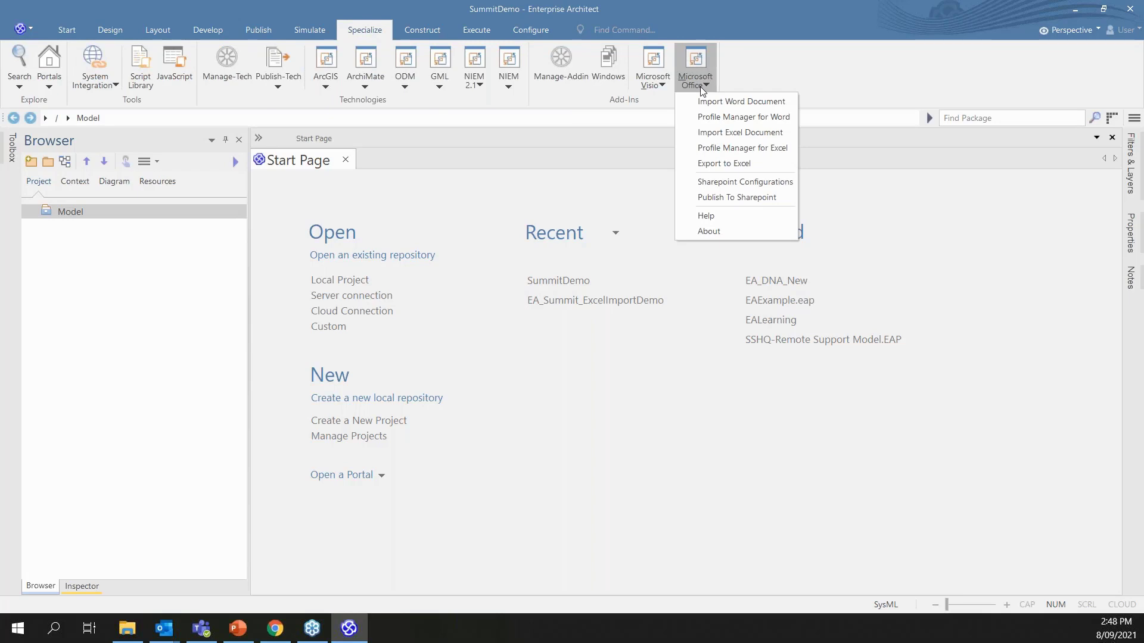
click(725, 150)
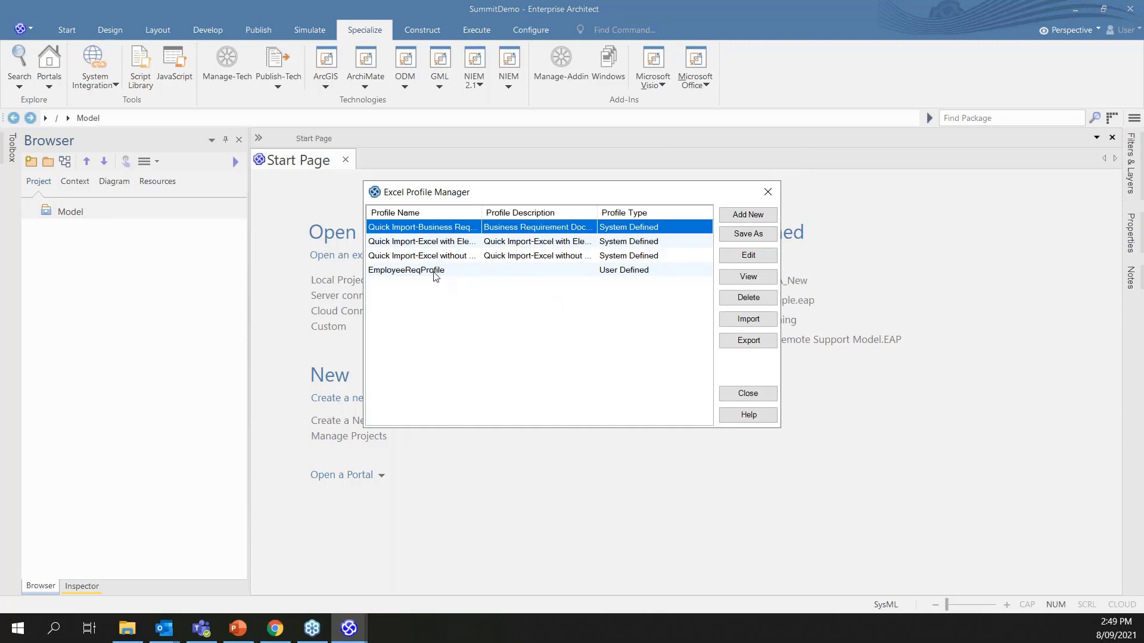
click(436, 274)
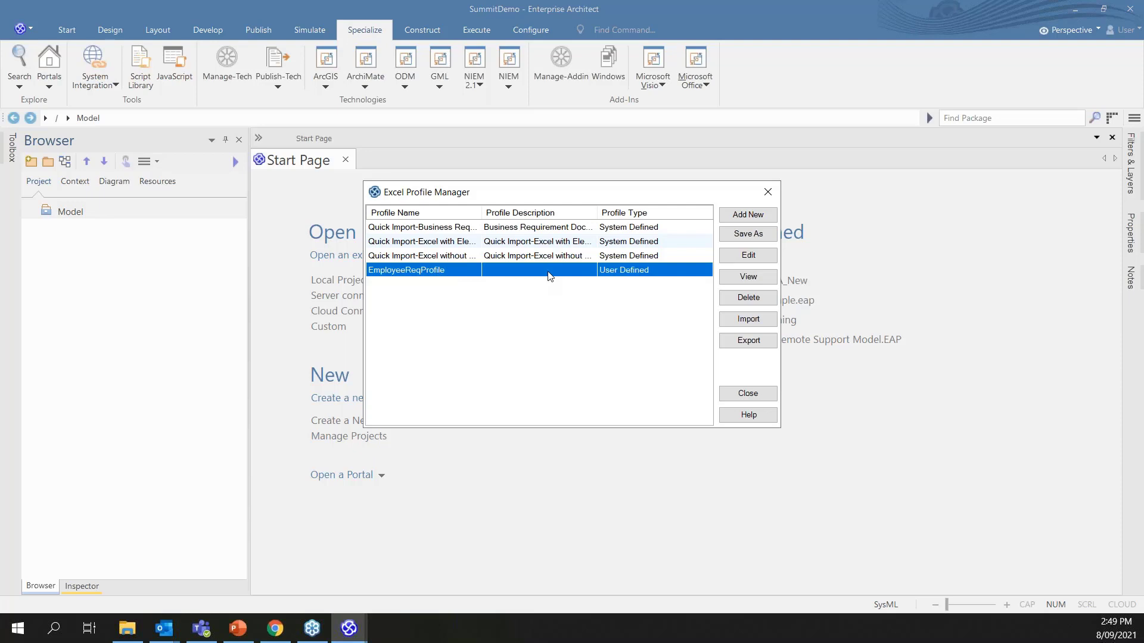
- Add a new Excel profile named EmpSummitDemo with the description "Summit Desc"
click(754, 216)
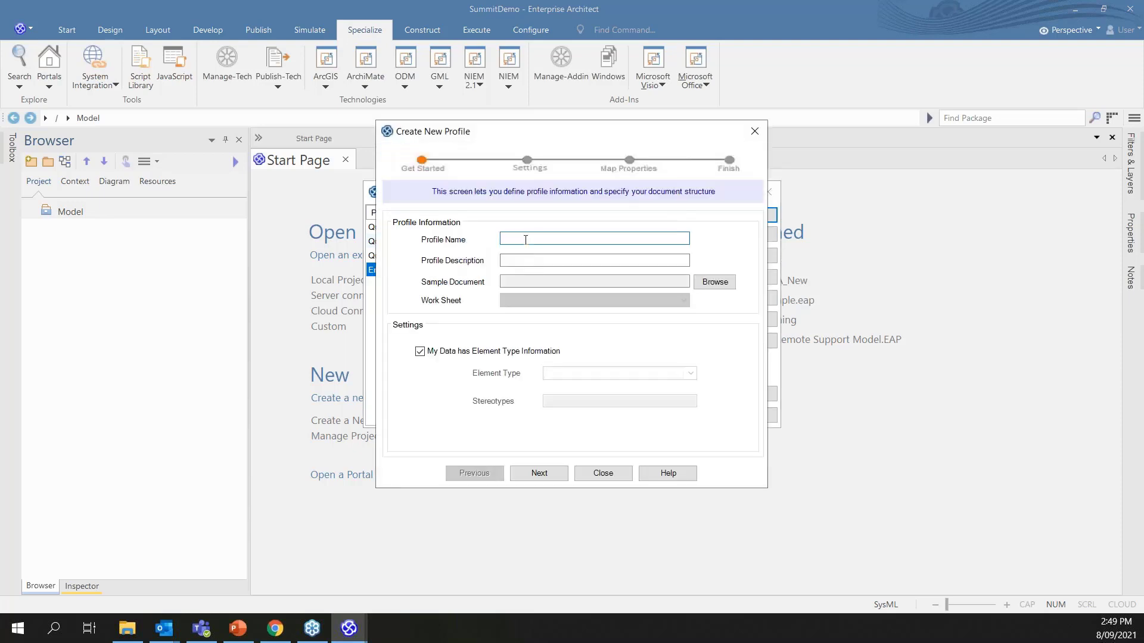
text(S)
key(BackSpace)
text(Em)
click(520, 263)
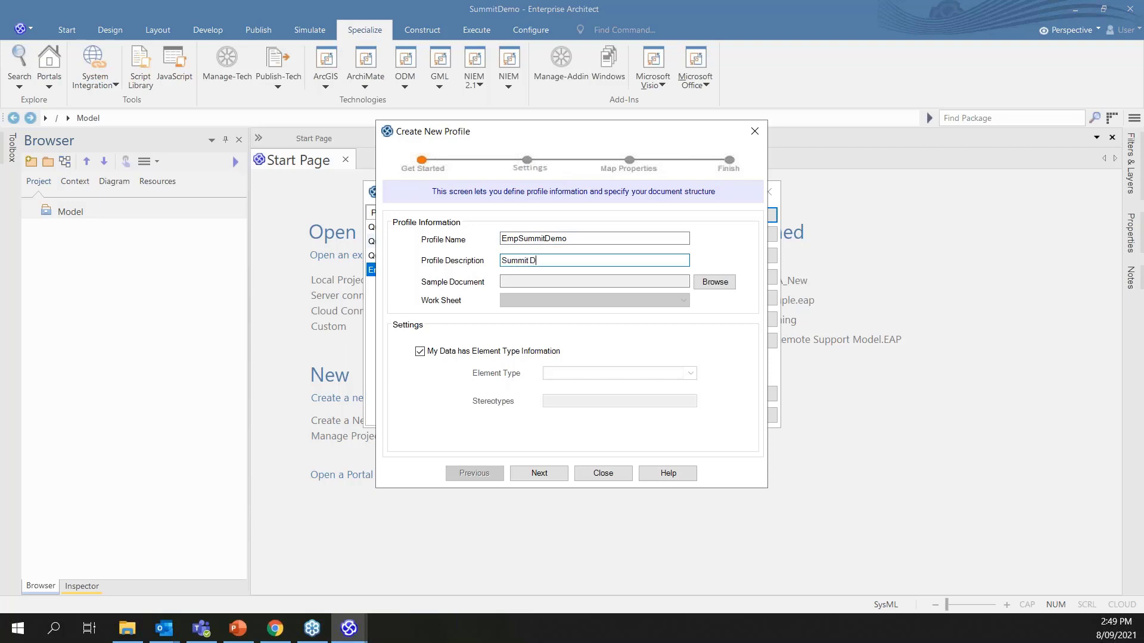
- Browse for the profile's sample document and select Excel_Import_Profile_Creation_Template.xlsx in the Profile_Template folder
click(714, 285)
double_click(557, 253)
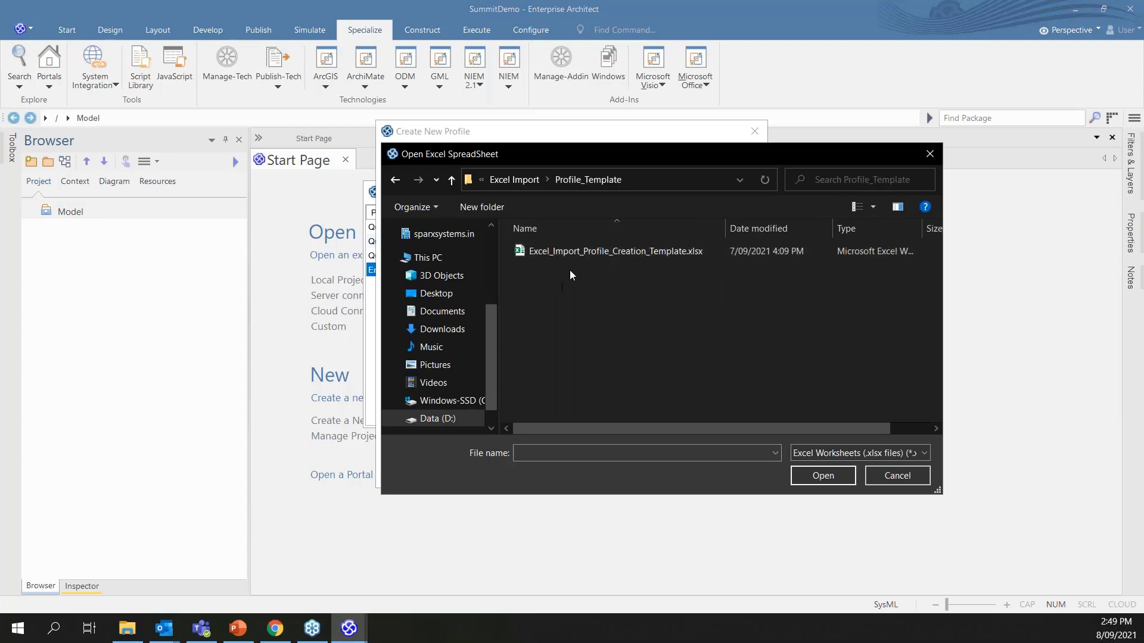
click(590, 255)
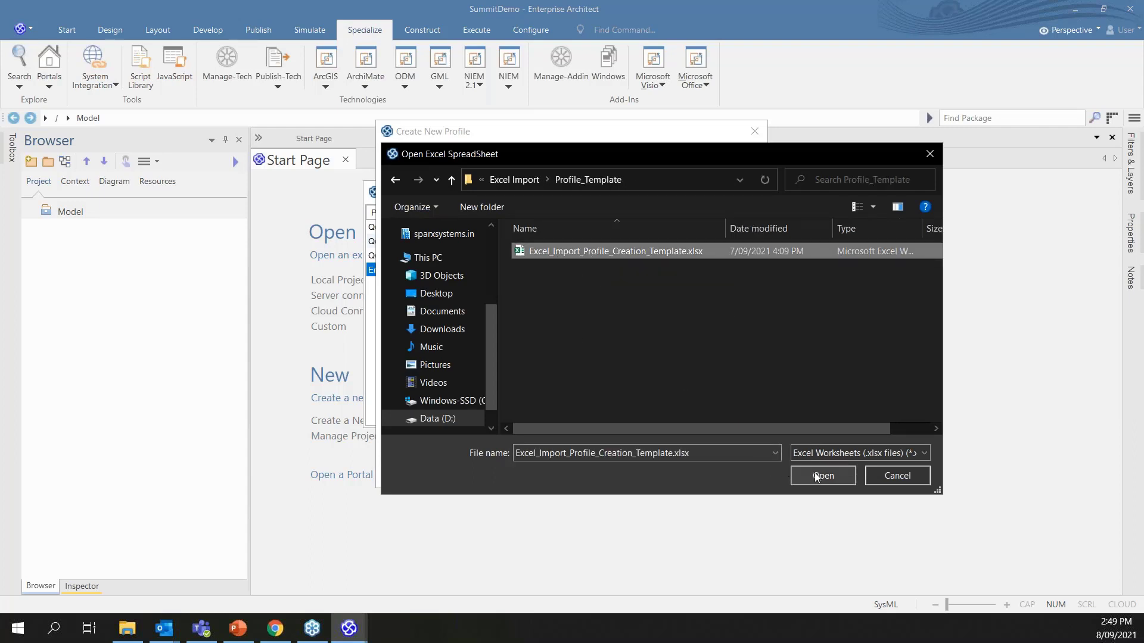
- Switch to File Explorer, open Excel_Import_Profile_Creation_Template.xlsx in Excel and maximize the workbook window
click(143, 633)
double_click(429, 103)
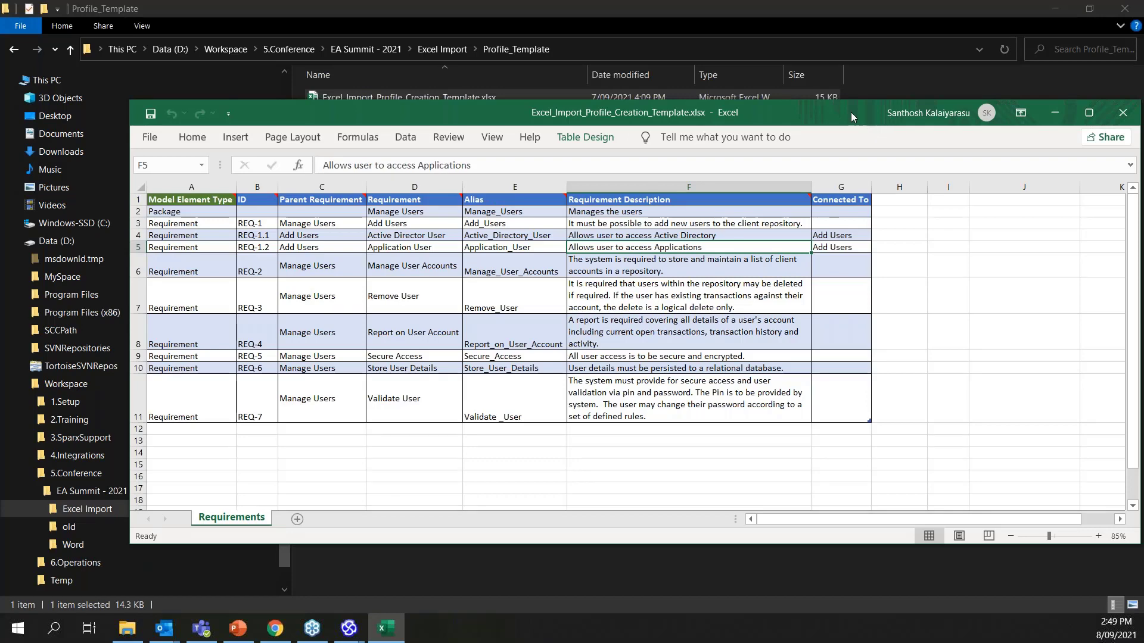
double_click(851, 112)
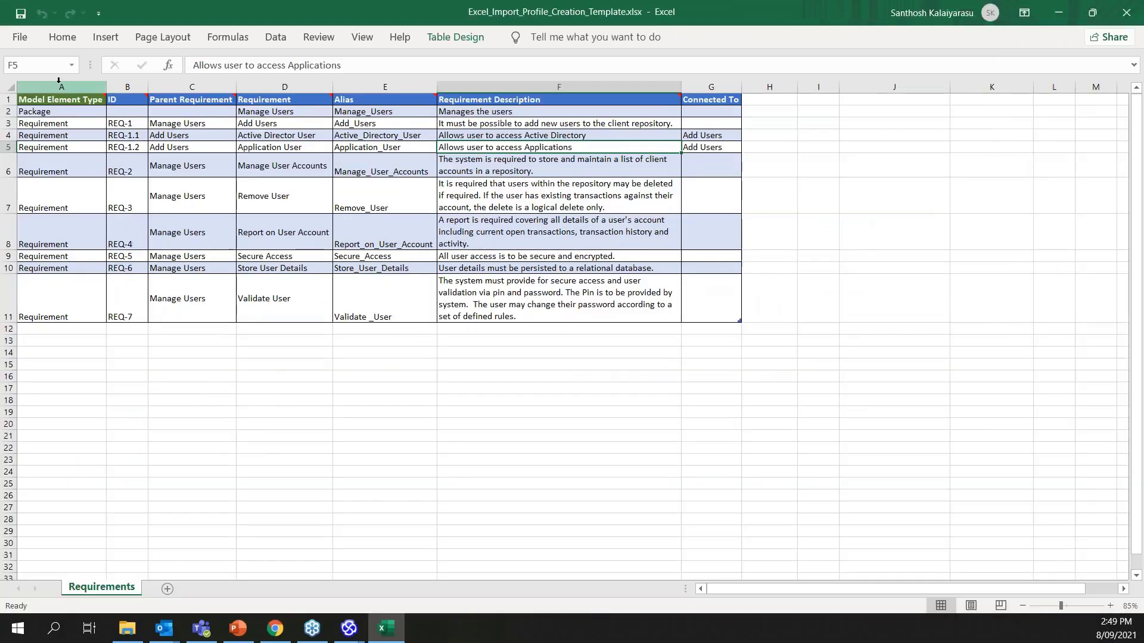
- Examine the Model Element Type column and its package and requirement entries in the Requirements sheet
click(59, 80)
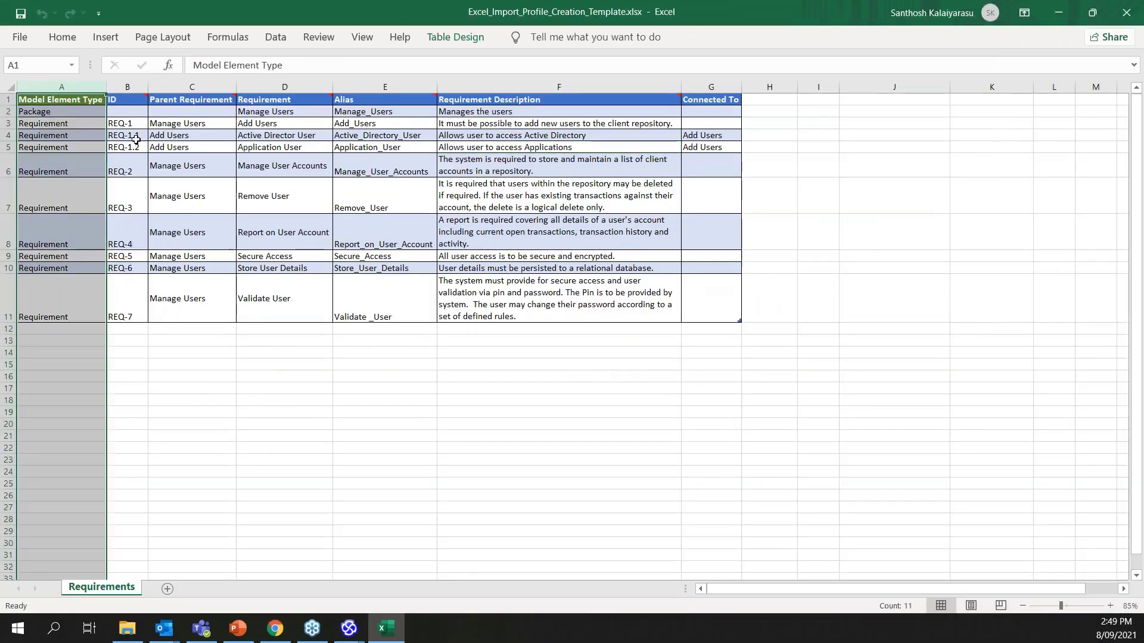
click(75, 127)
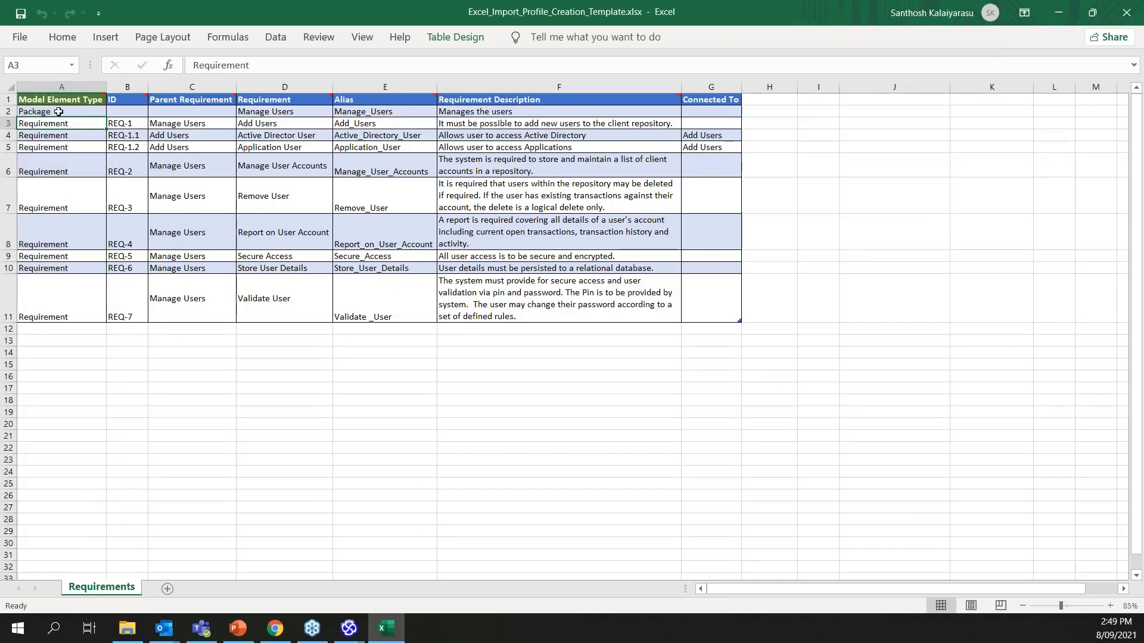
click(58, 111)
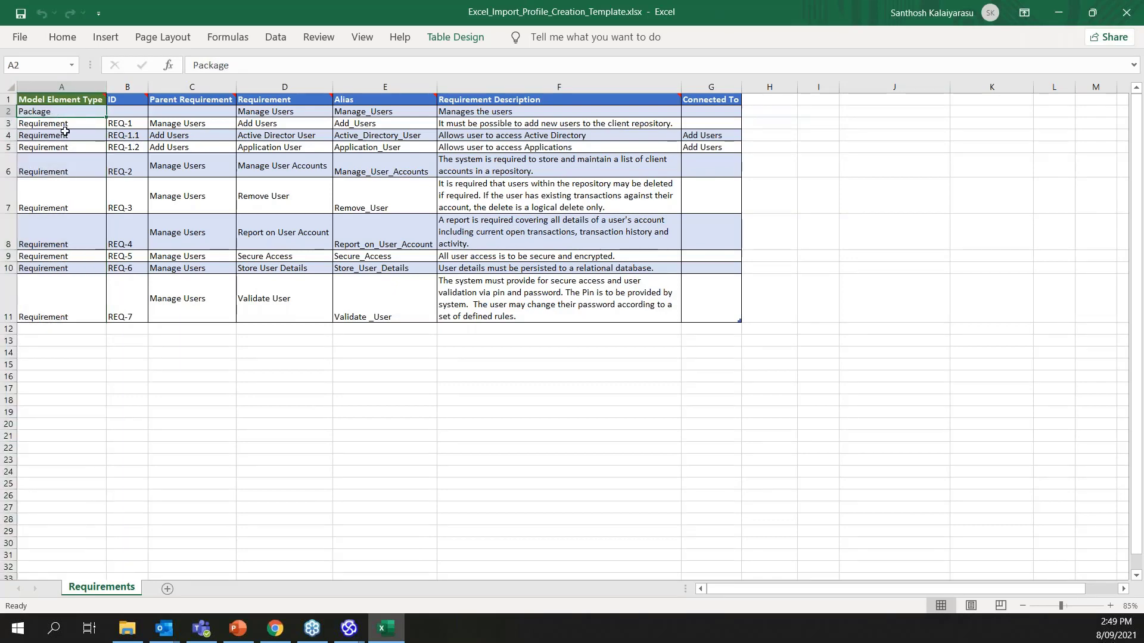
click(74, 157)
drag(58, 115, 59, 314)
click(87, 353)
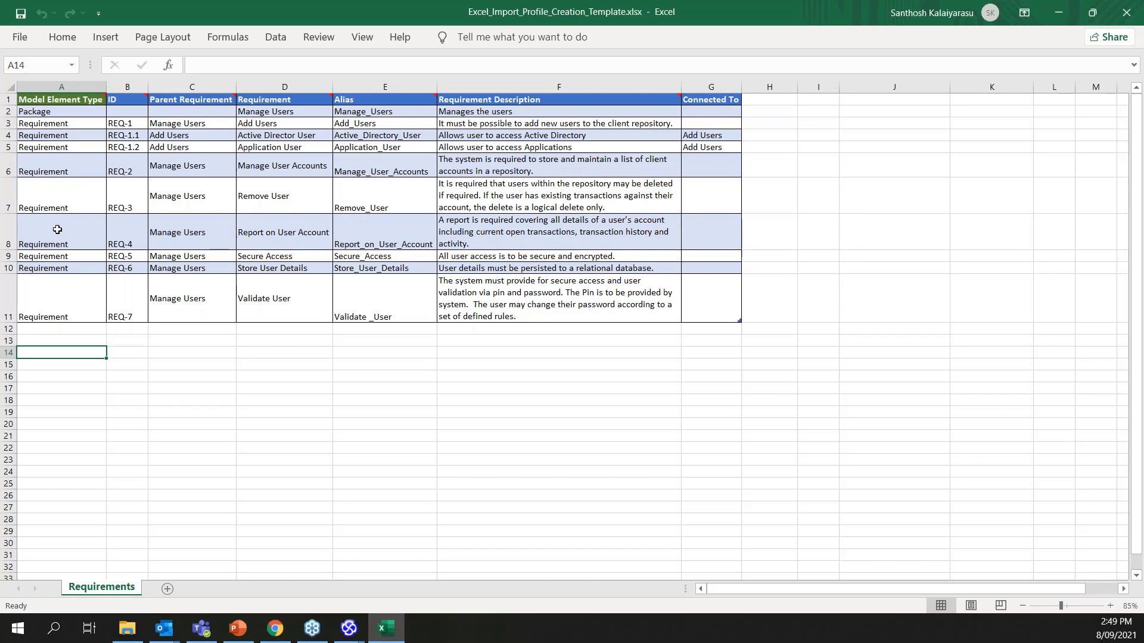
- Review the ID and Parent Requirement columns, checking which requirements belong under Manage Users and Add Users
click(128, 87)
click(167, 158)
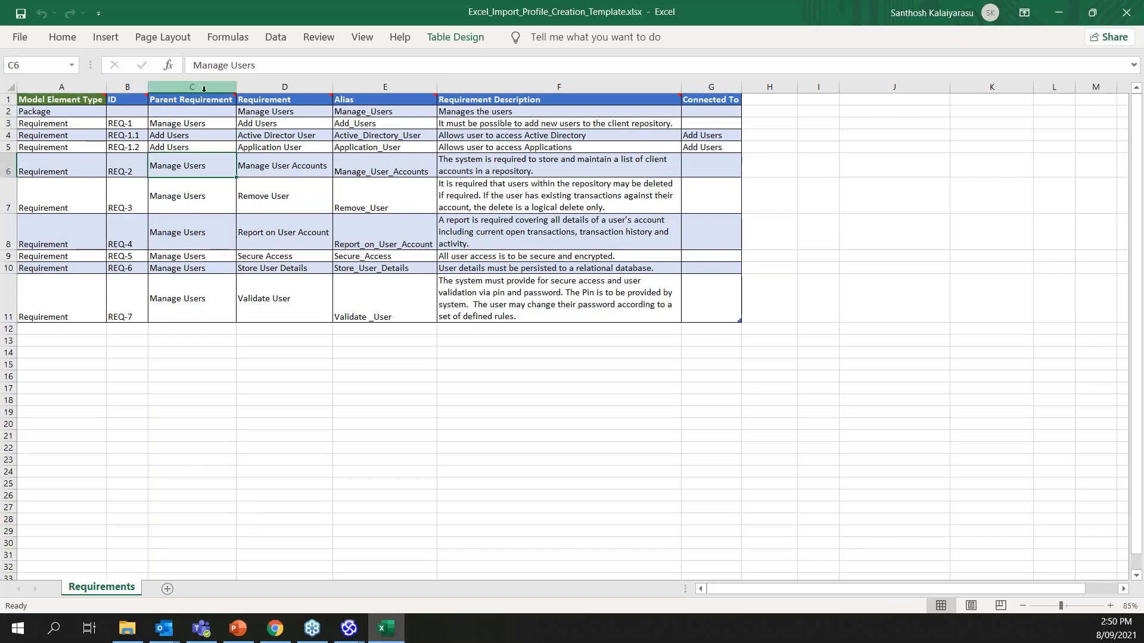
click(186, 123)
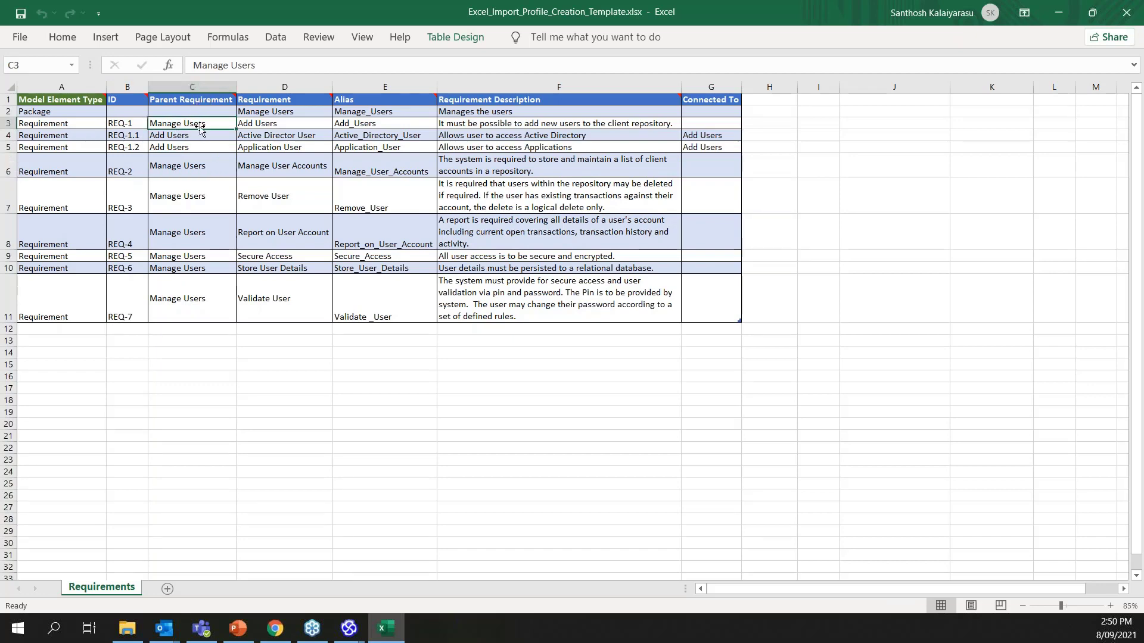
click(273, 138)
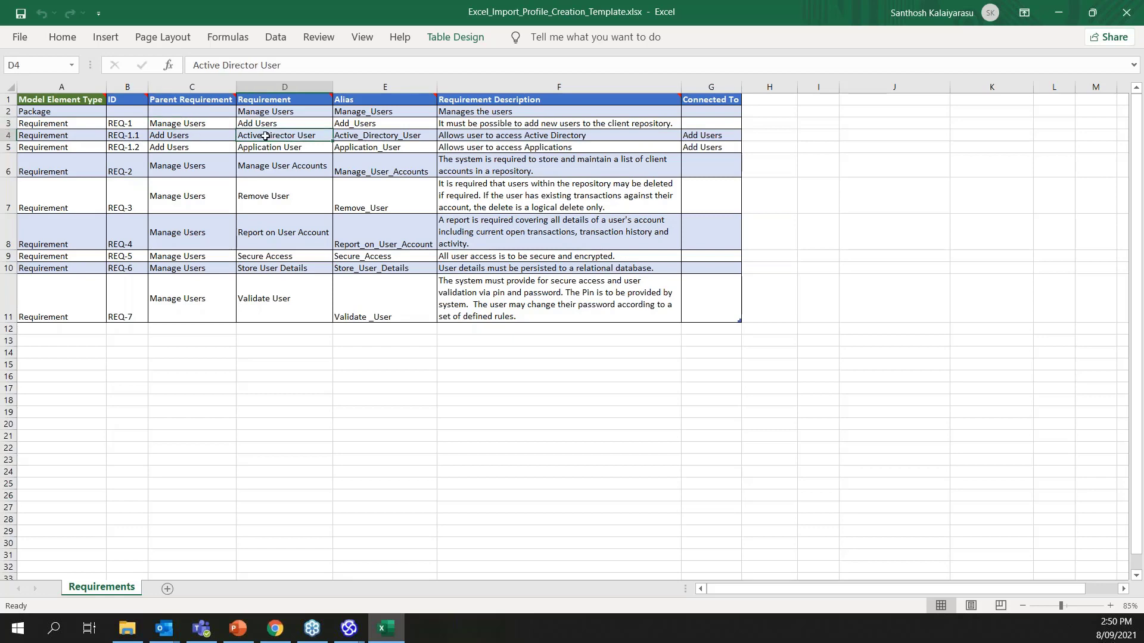
click(178, 125)
drag(189, 136, 197, 148)
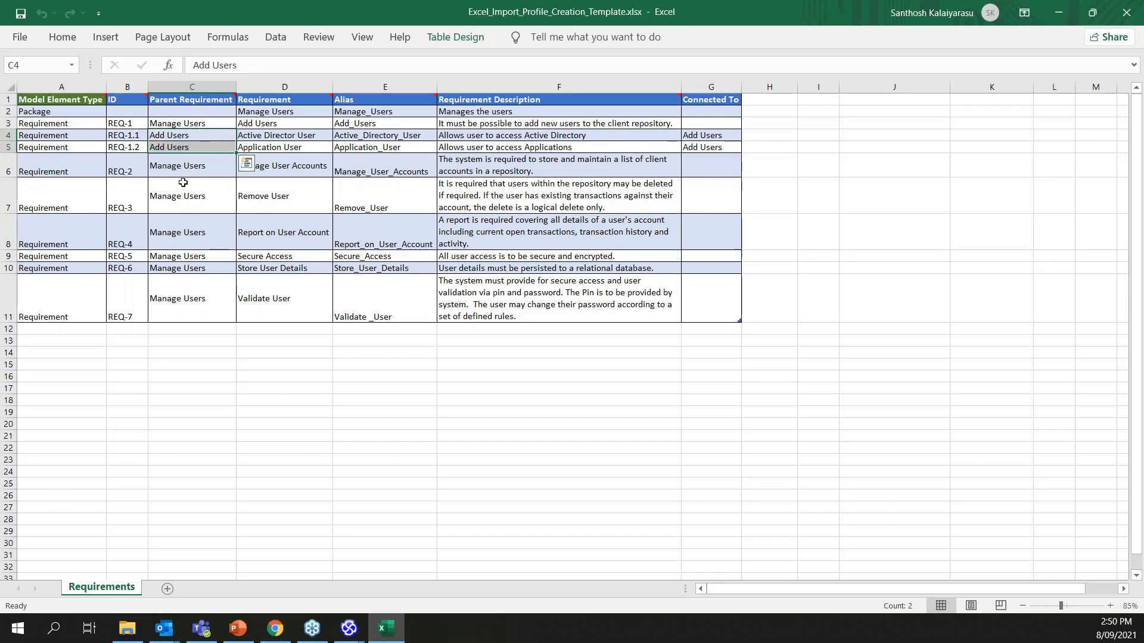
- Review the Alias, Requirement Description and Connected To columns, and look over the whole requirements table
click(371, 88)
click(380, 114)
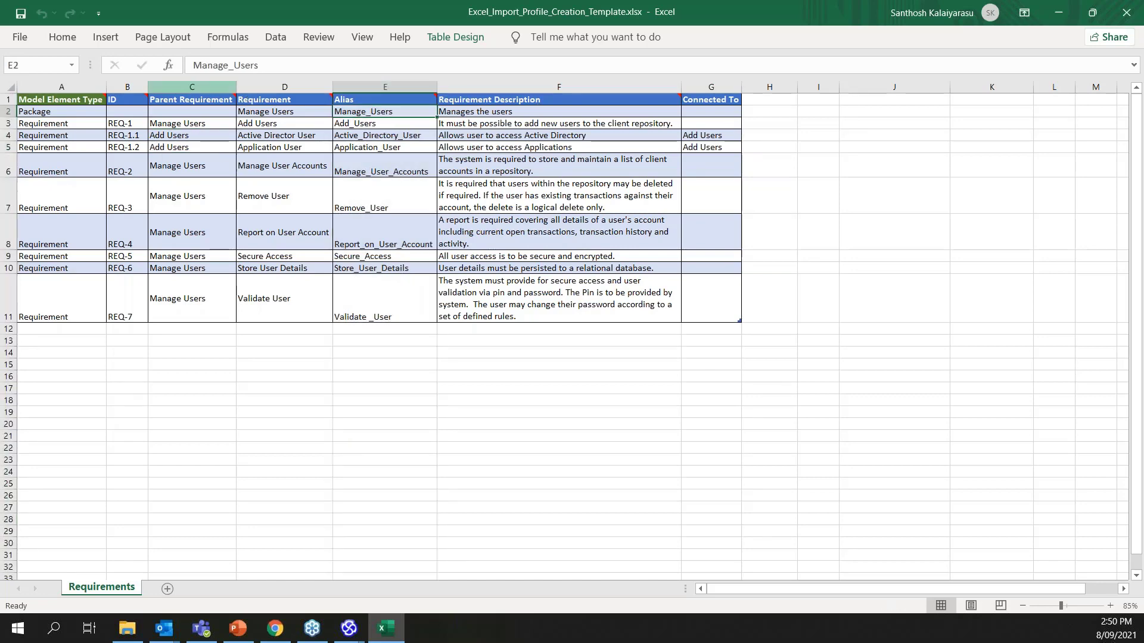
drag(180, 99, 687, 99)
click(620, 172)
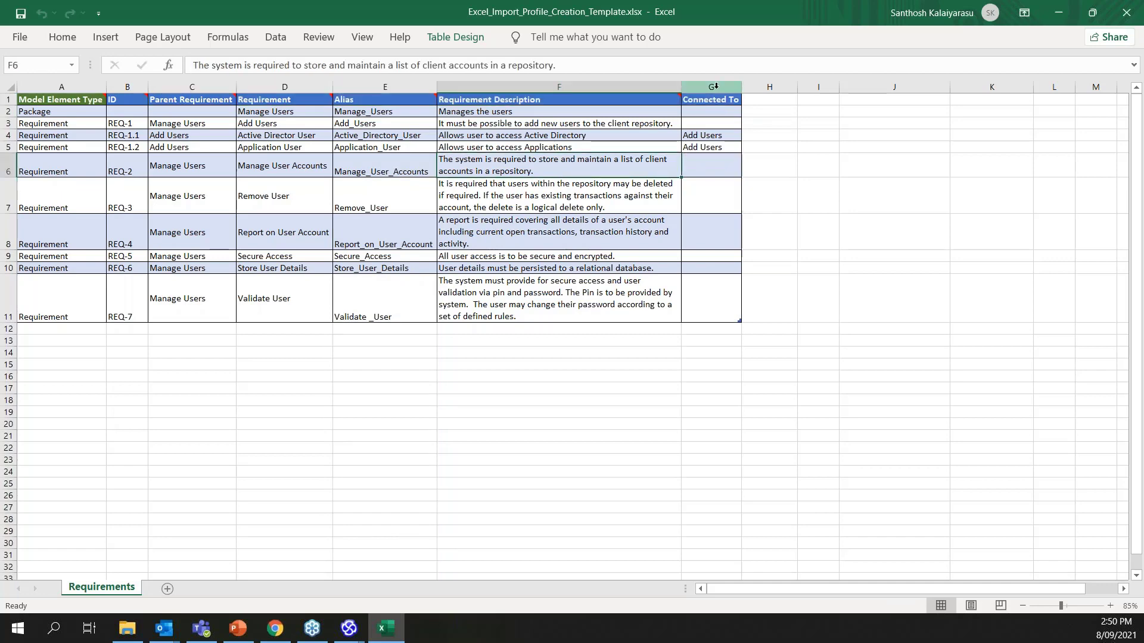
click(716, 86)
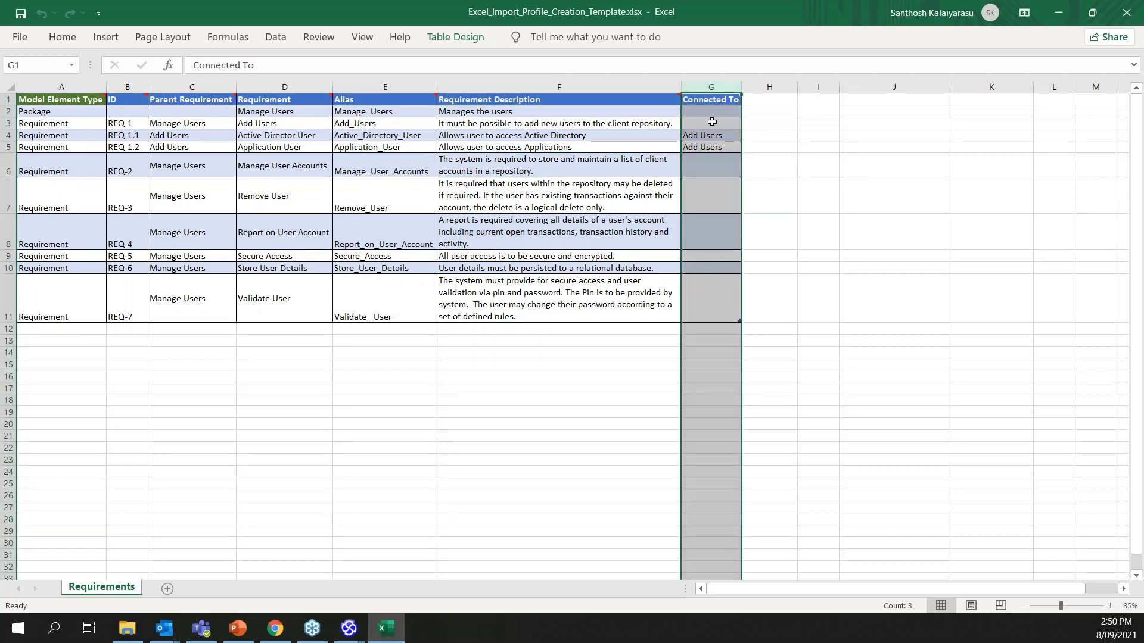
click(715, 99)
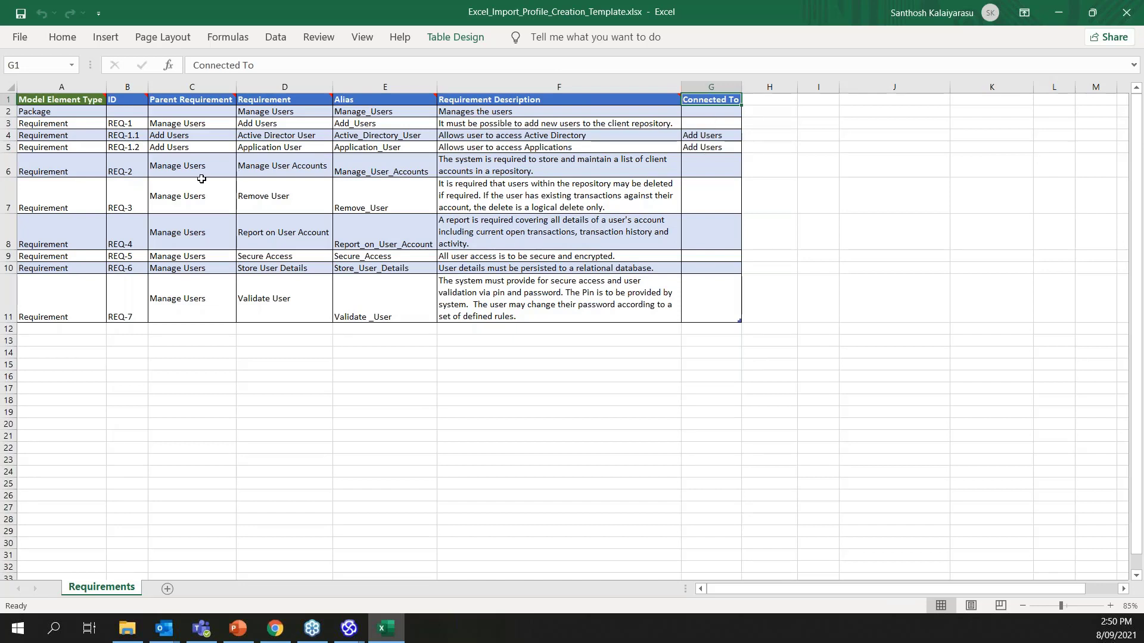
drag(45, 100, 689, 302)
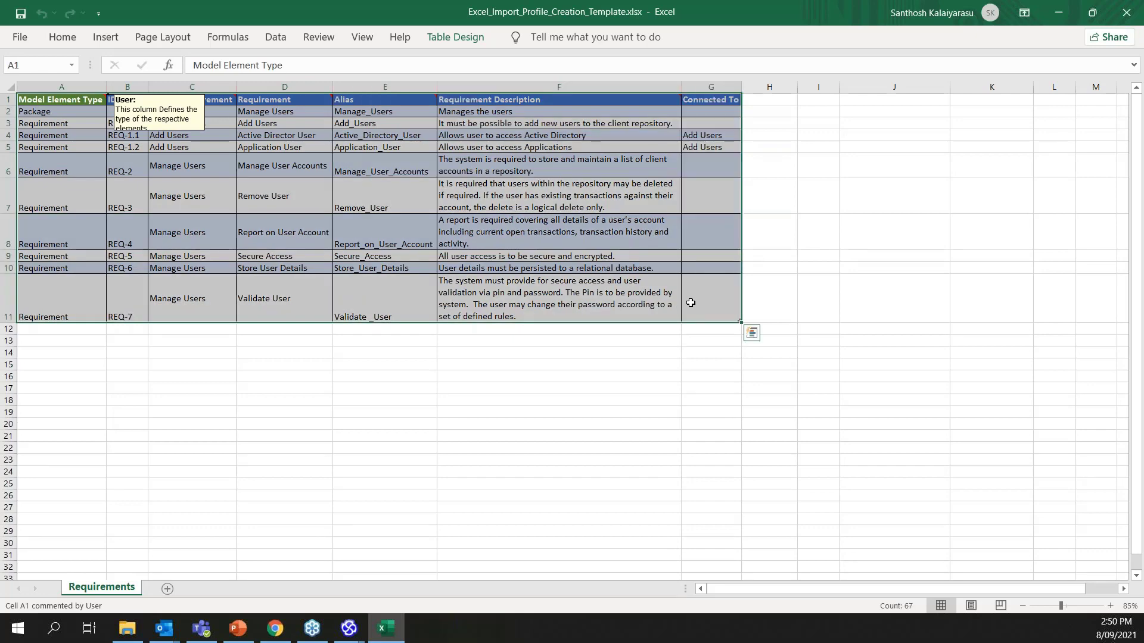
click(46, 141)
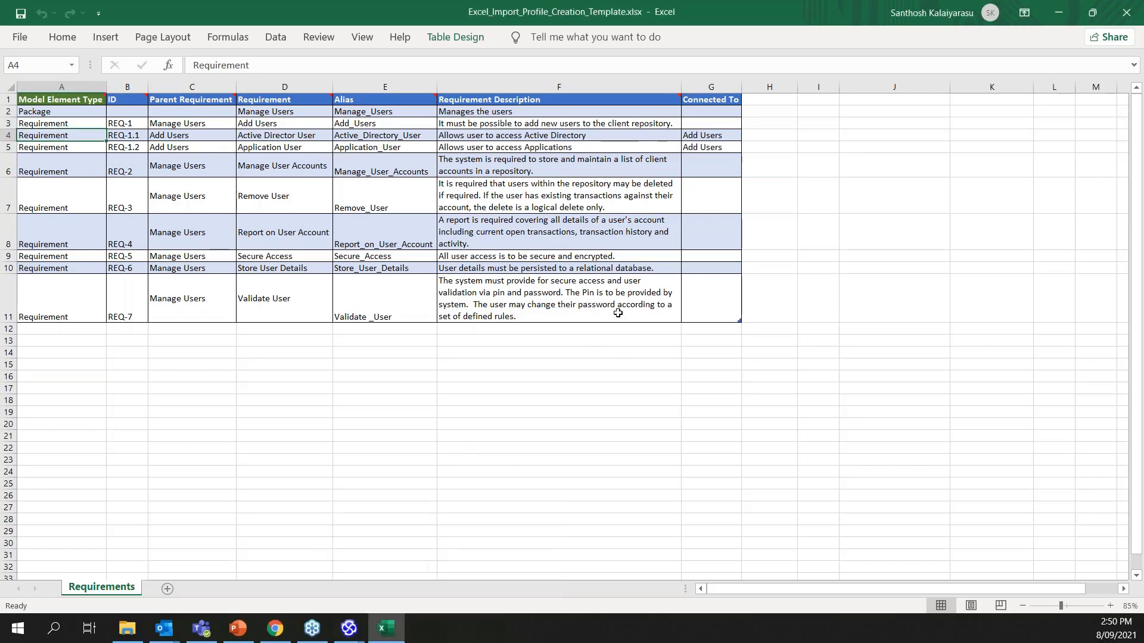
- Close the workbook, return to Enterprise Architect and load the selected template as the sample document, choosing the Requirements worksheet
click(1127, 12)
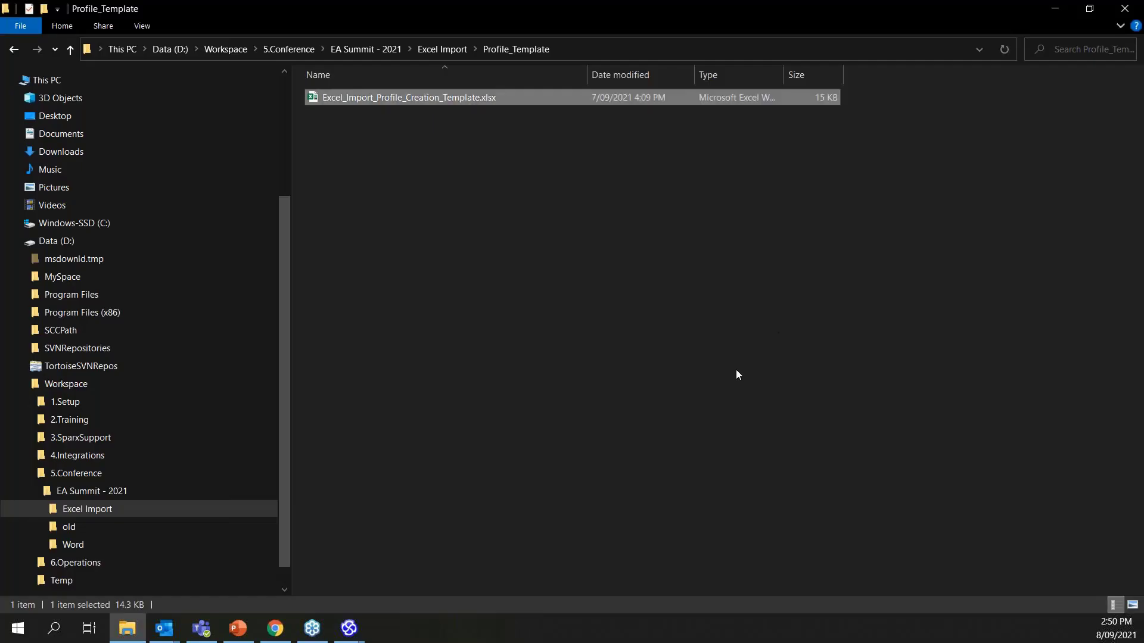
click(349, 628)
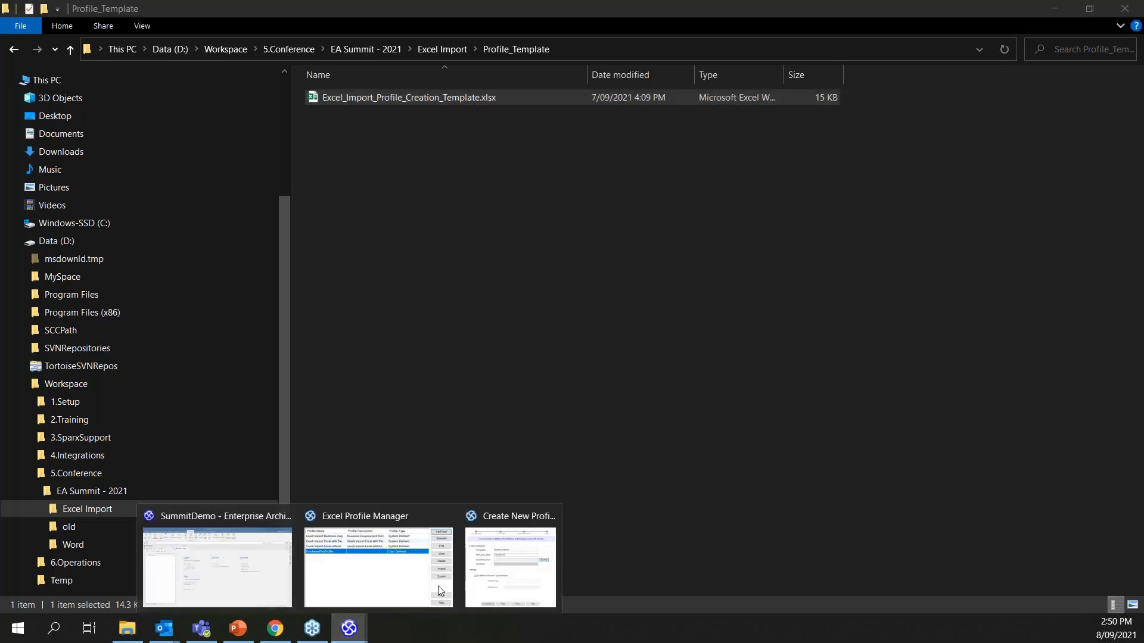
click(498, 578)
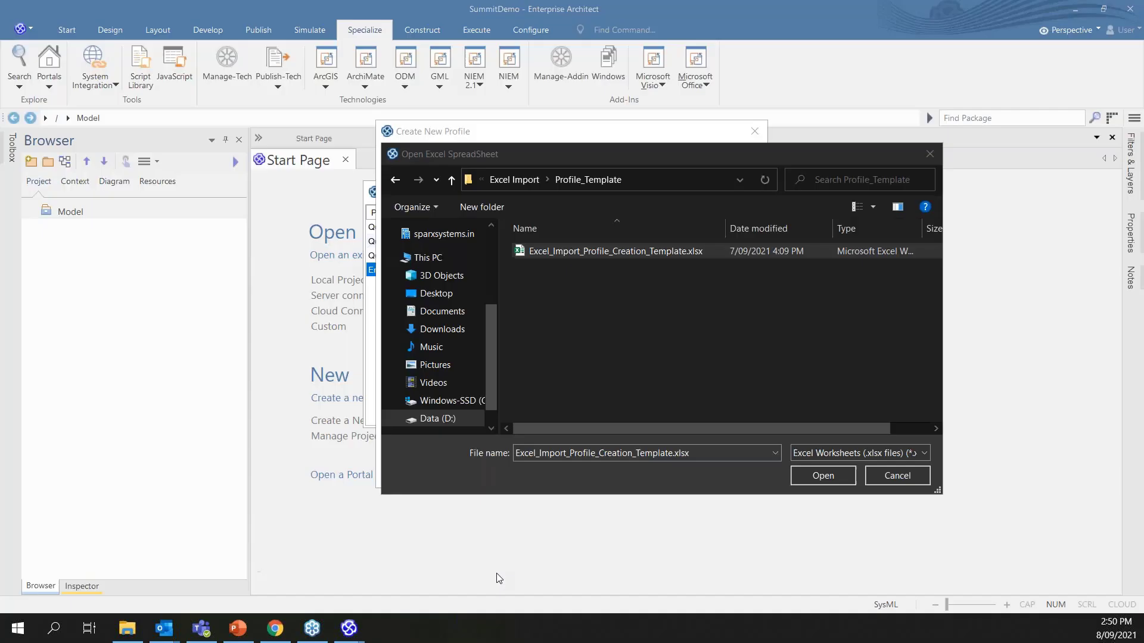
click(814, 474)
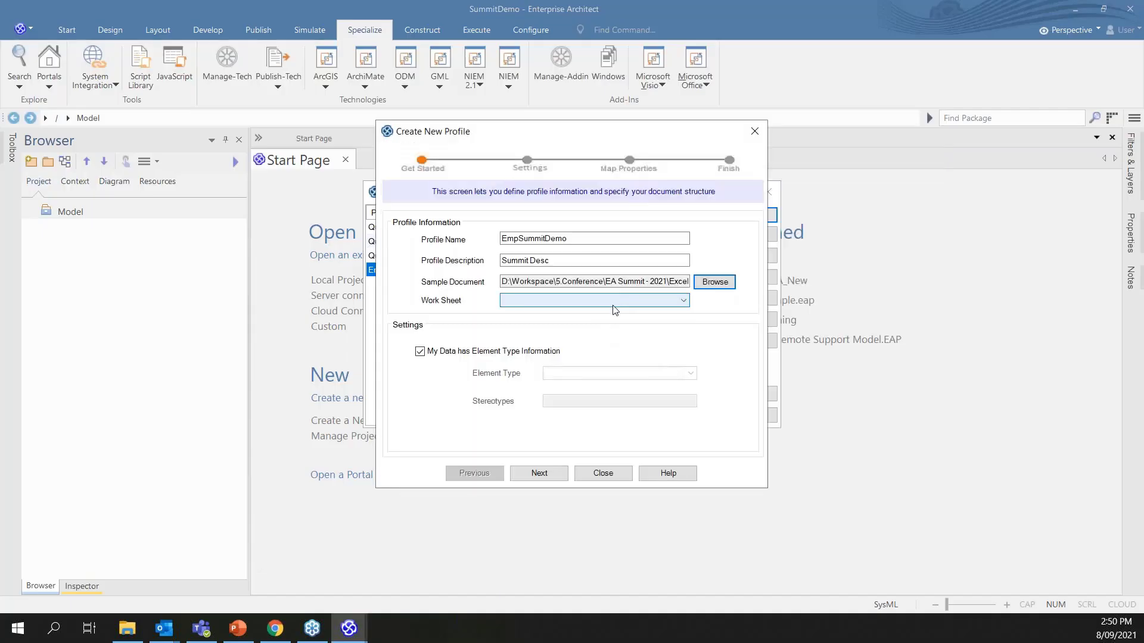
click(647, 300)
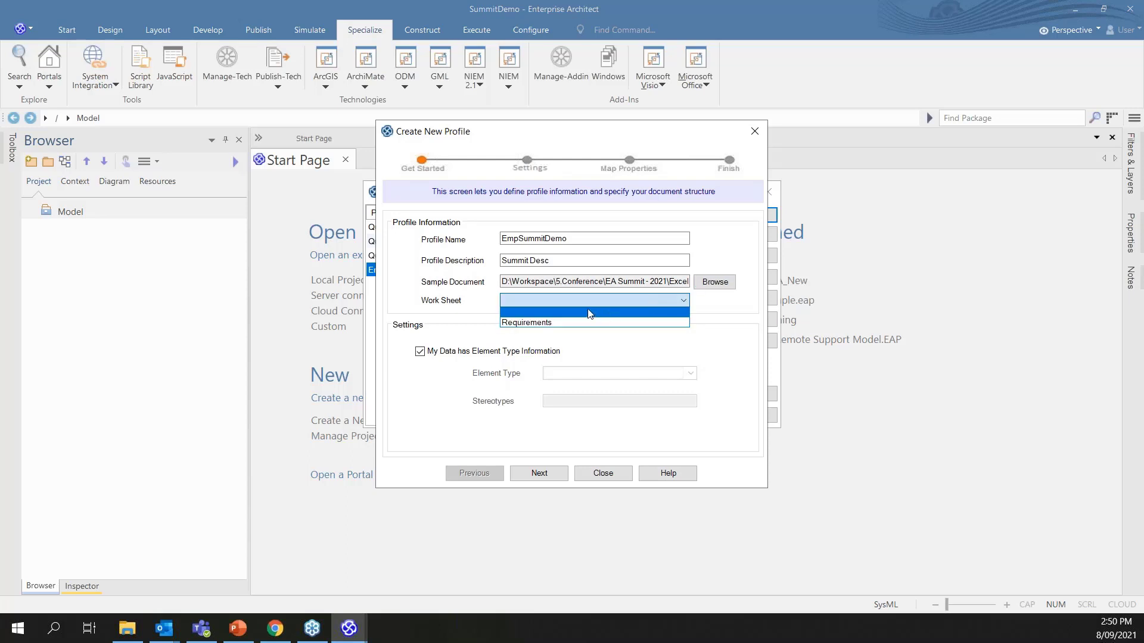
click(588, 324)
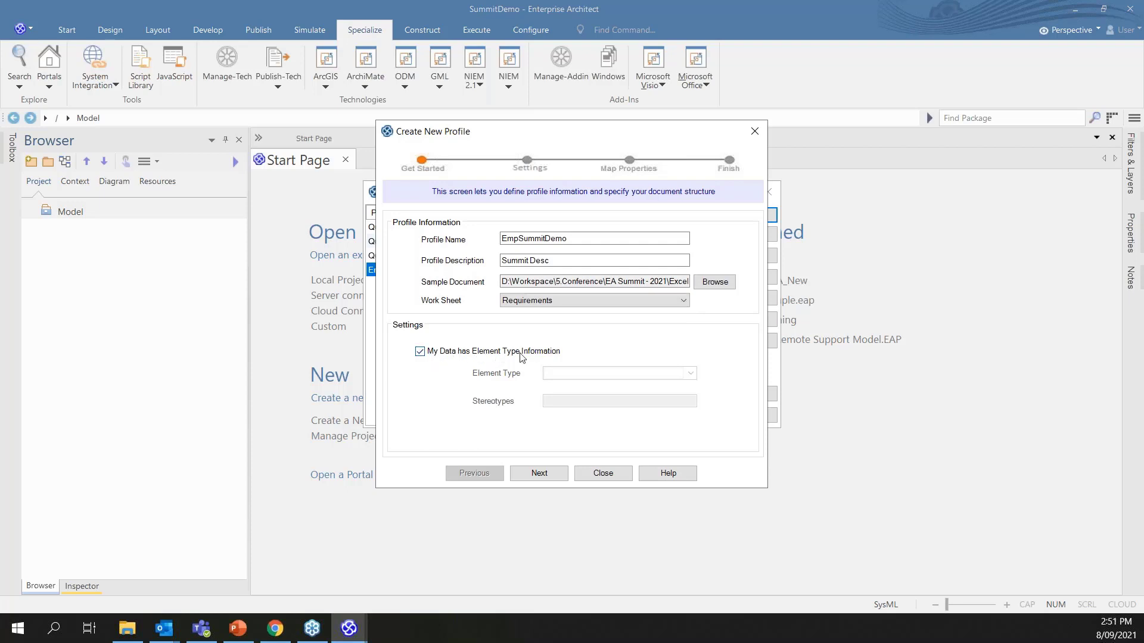
- Choose Model Element Type as the Excel column that holds the element type and proceed to the property mapping
click(539, 474)
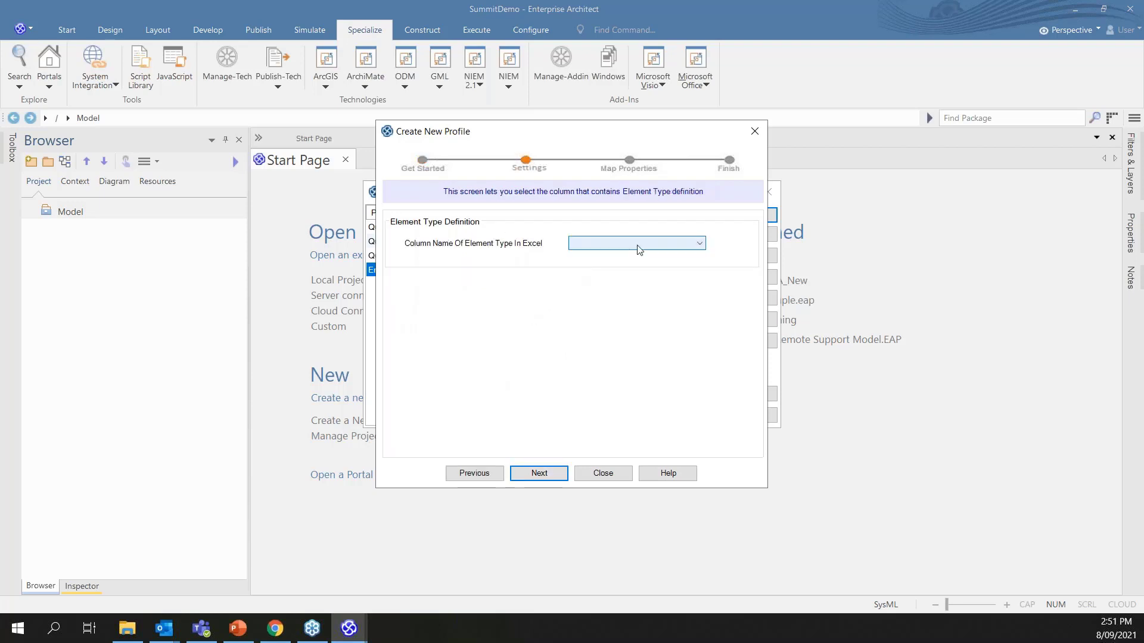
click(672, 243)
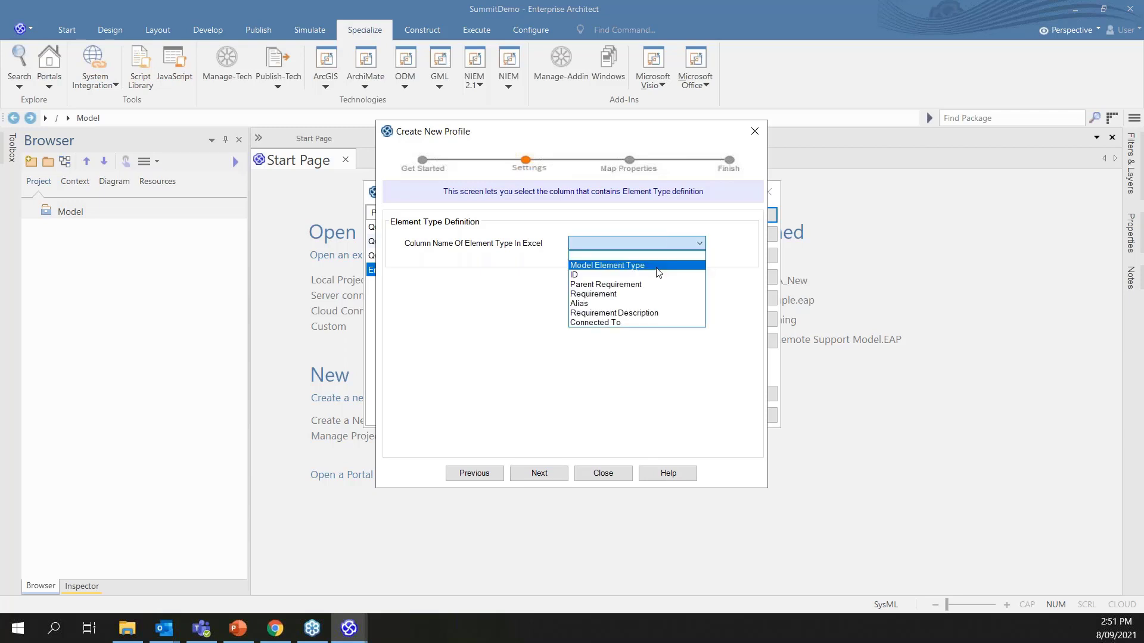
click(658, 268)
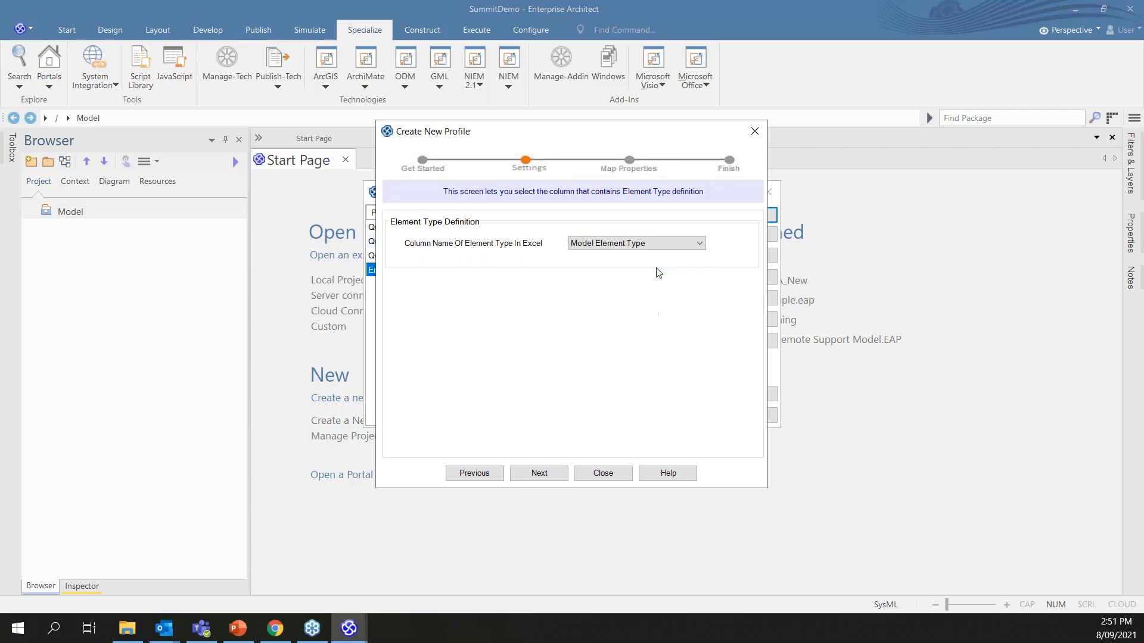
click(540, 474)
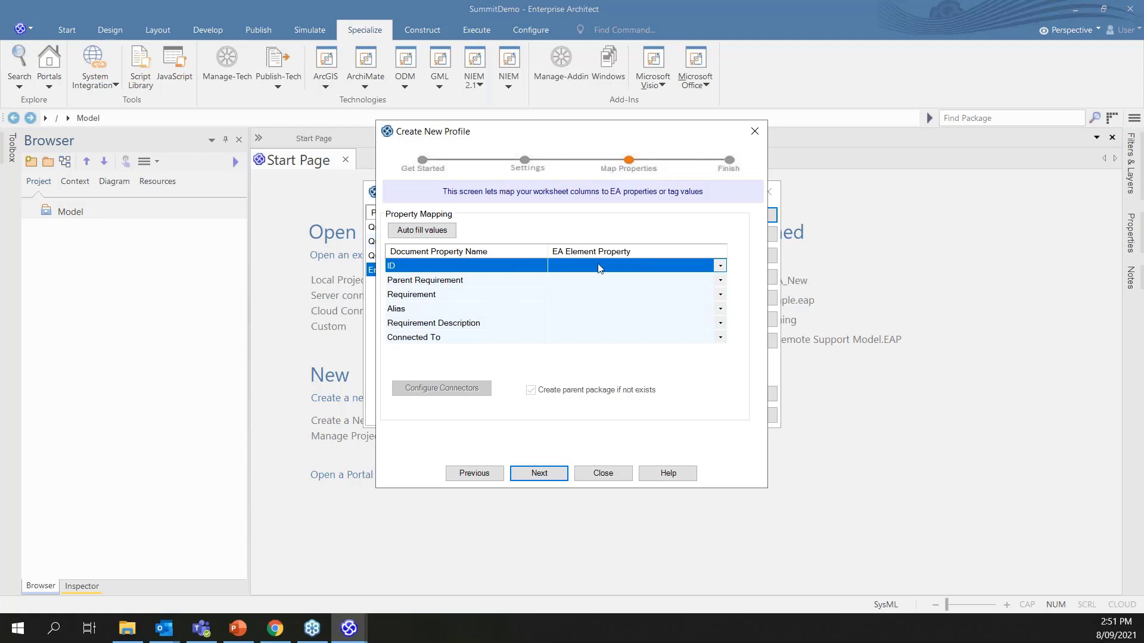
- Map the ID column to a new tagged value named ReqID
click(623, 271)
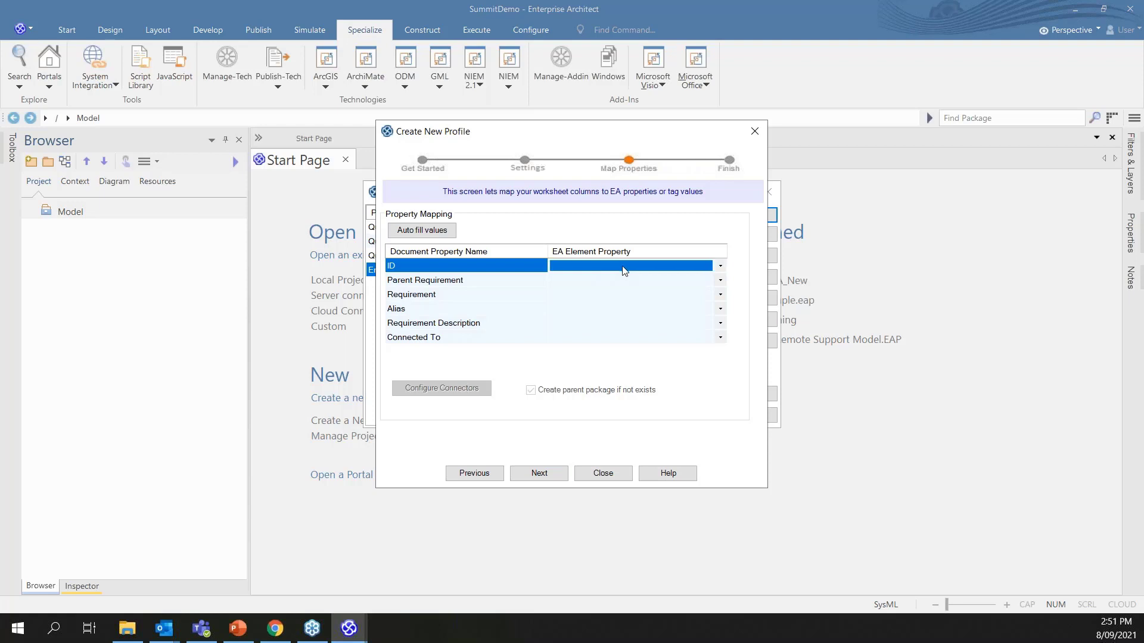
click(676, 269)
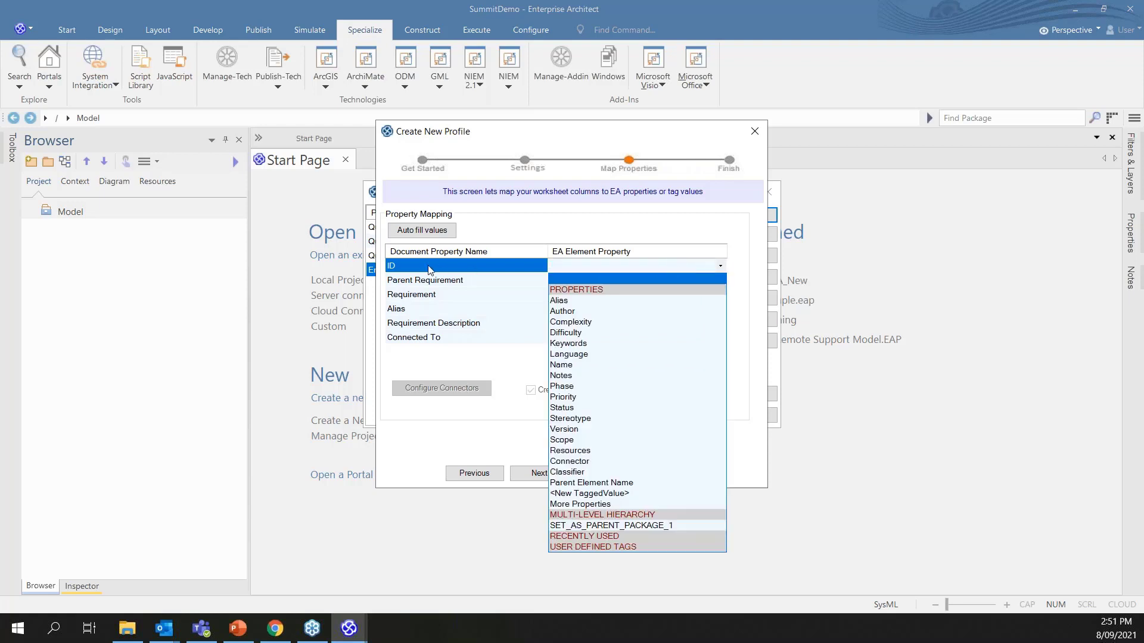
click(582, 495)
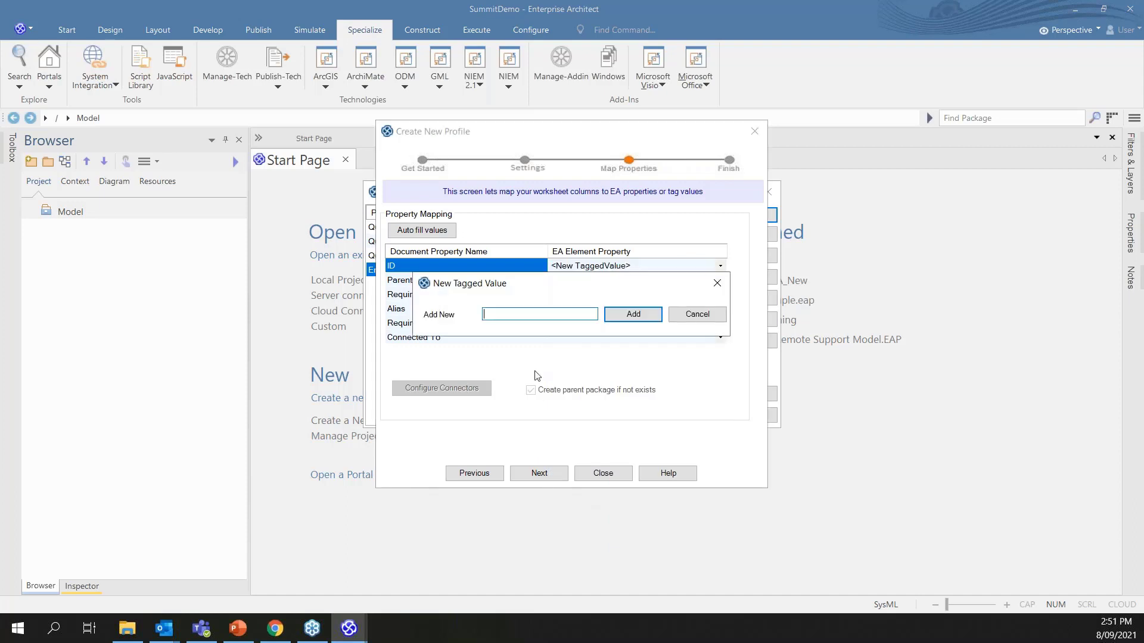
text(ReqID)
click(633, 314)
click(634, 267)
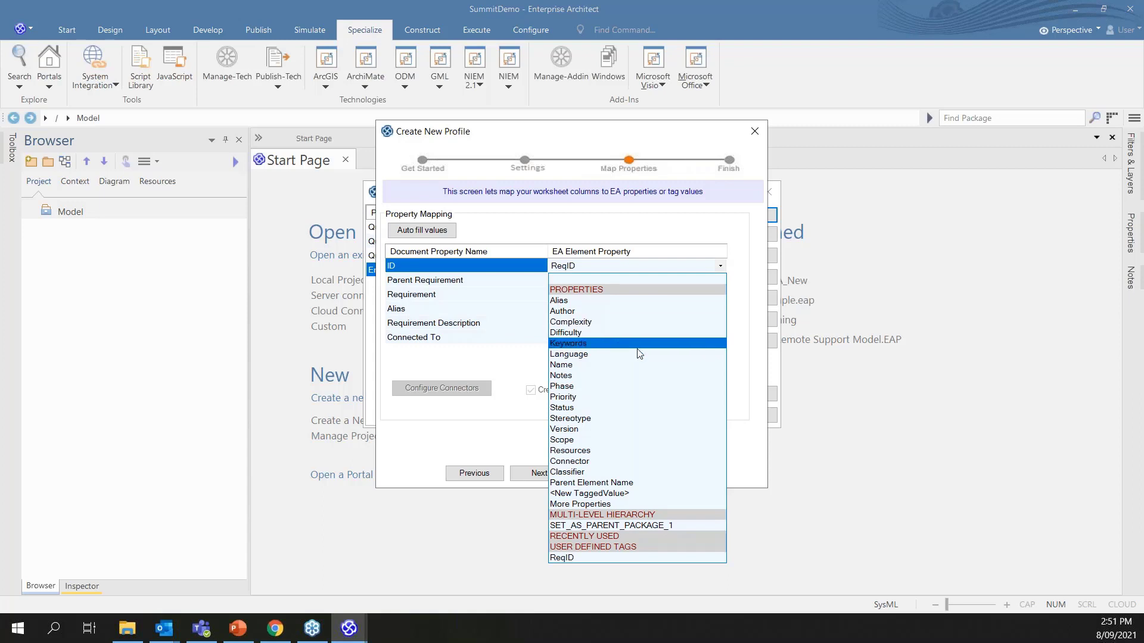
click(644, 482)
click(665, 278)
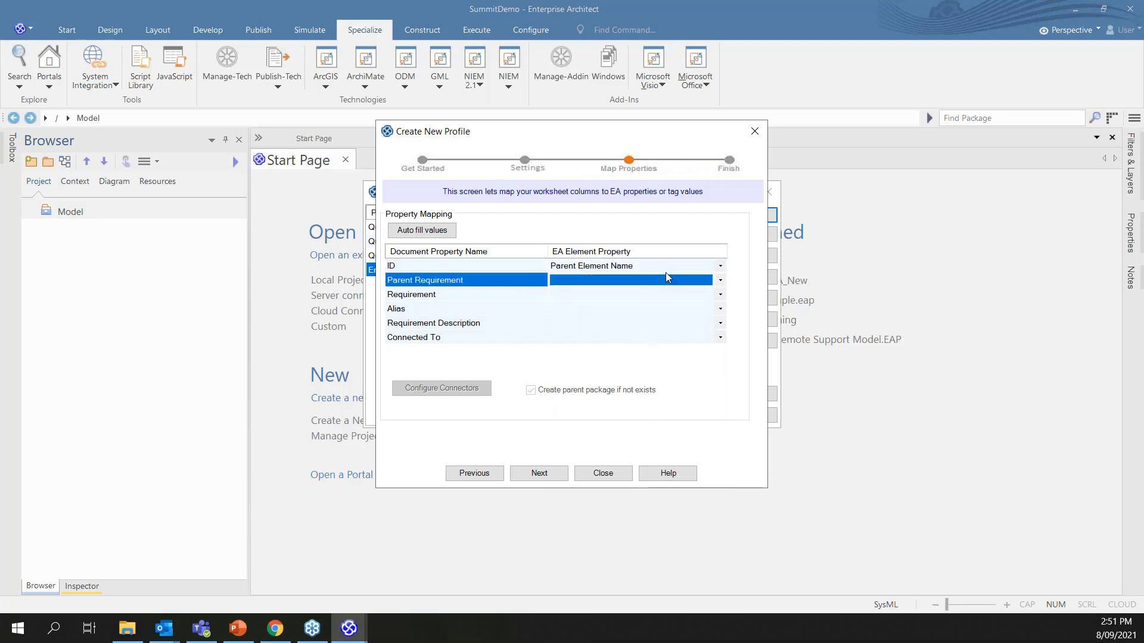
click(689, 283)
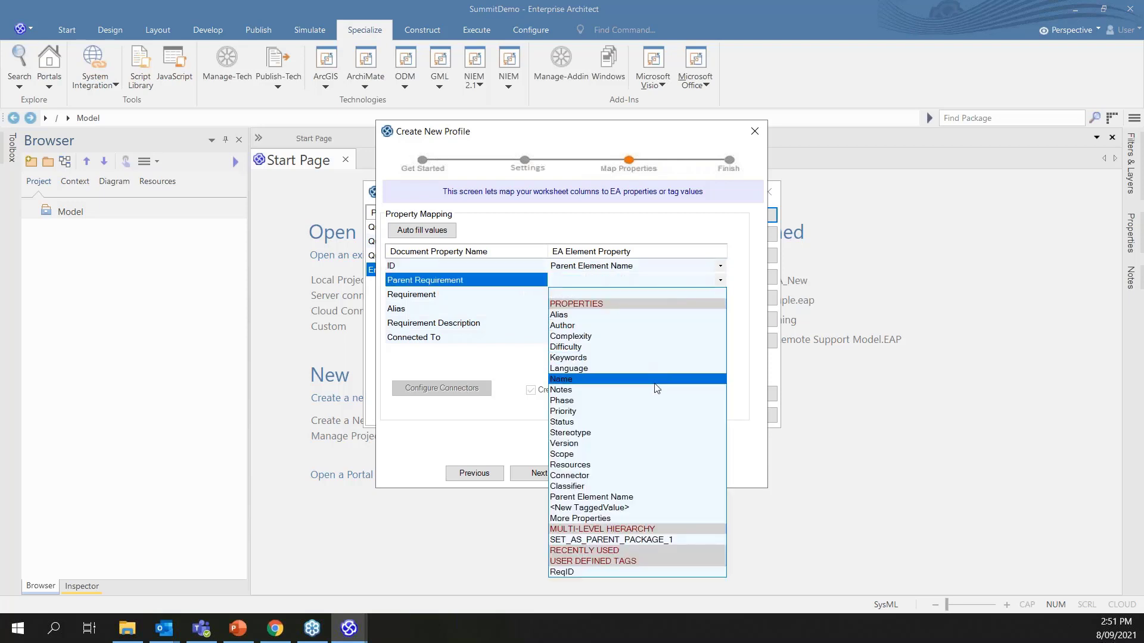
click(697, 271)
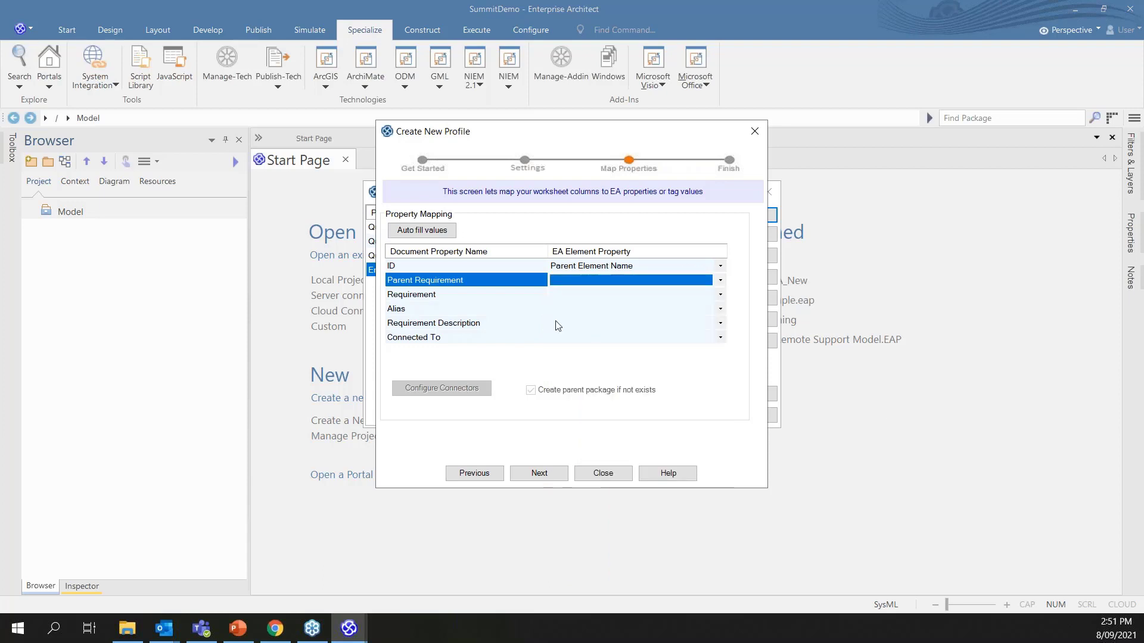
click(720, 266)
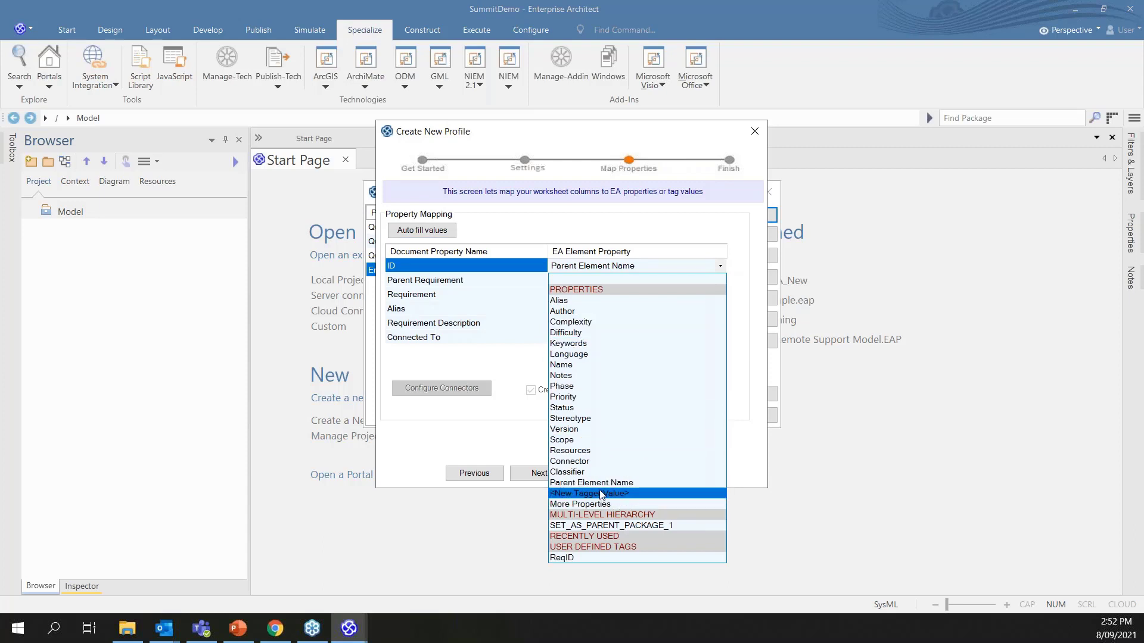
click(601, 558)
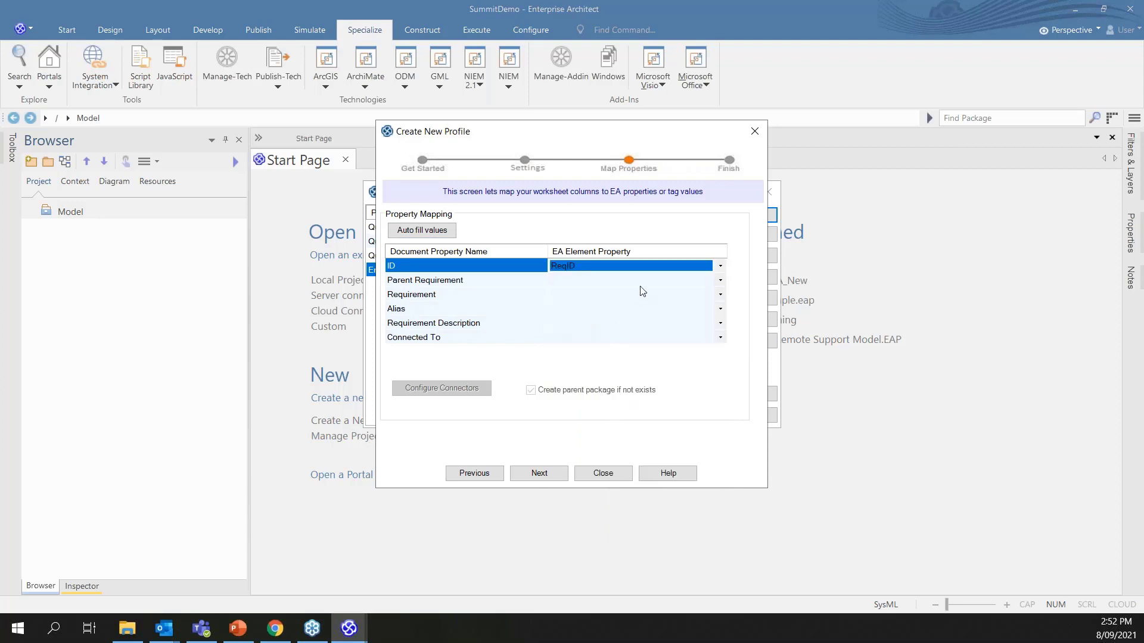
- Map the Parent Requirement column to Parent Element Name and the Requirement column to Name
click(641, 282)
click(720, 280)
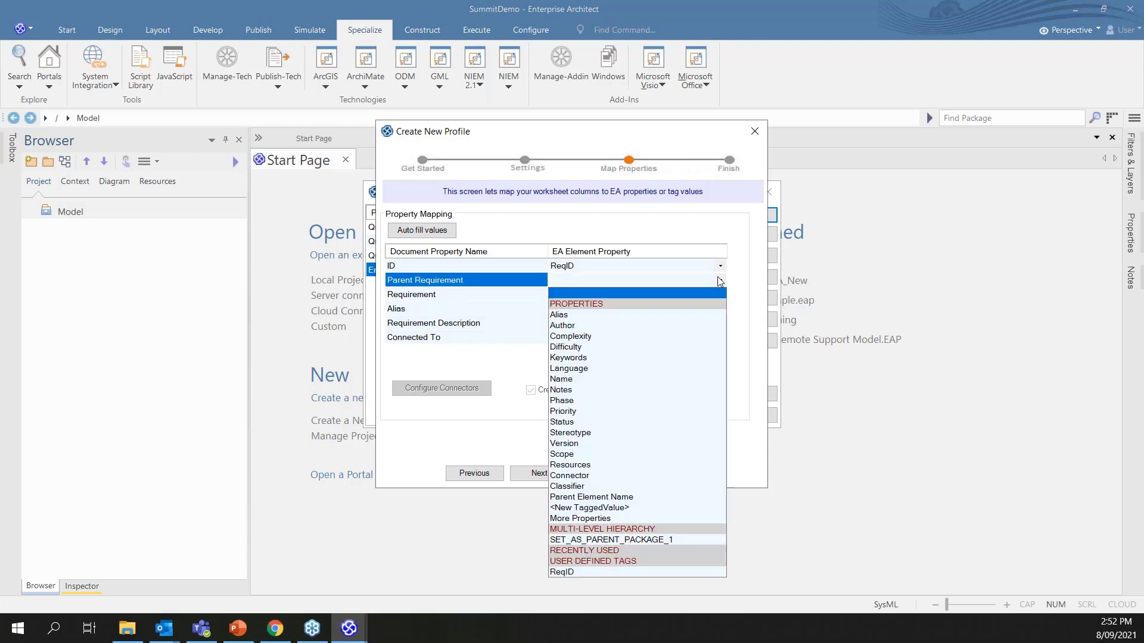
click(627, 499)
click(668, 295)
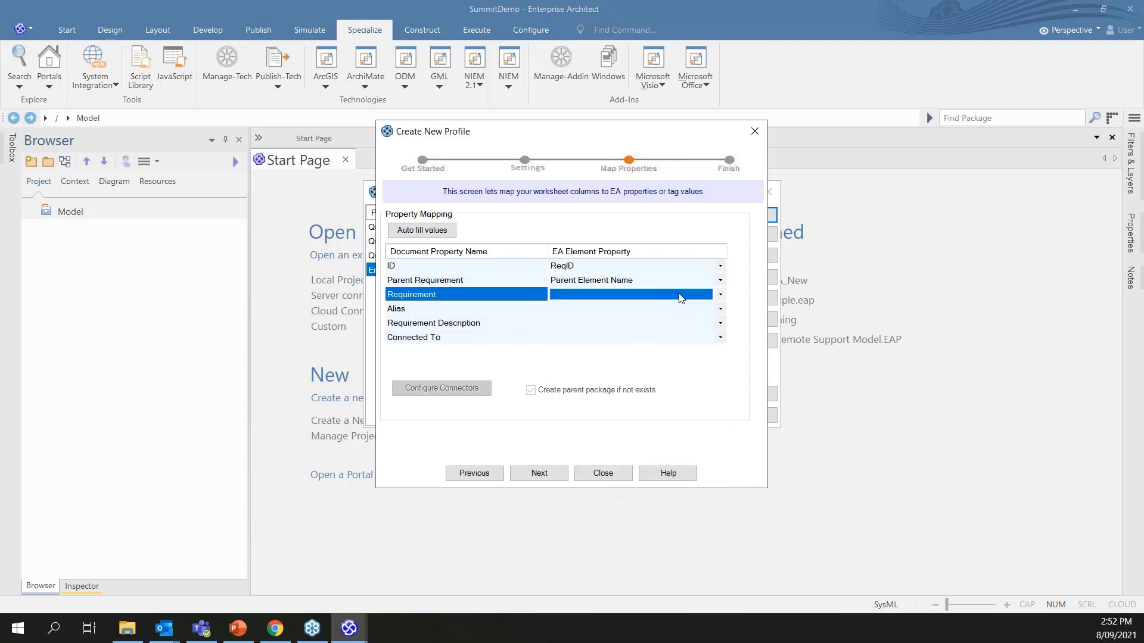
click(720, 295)
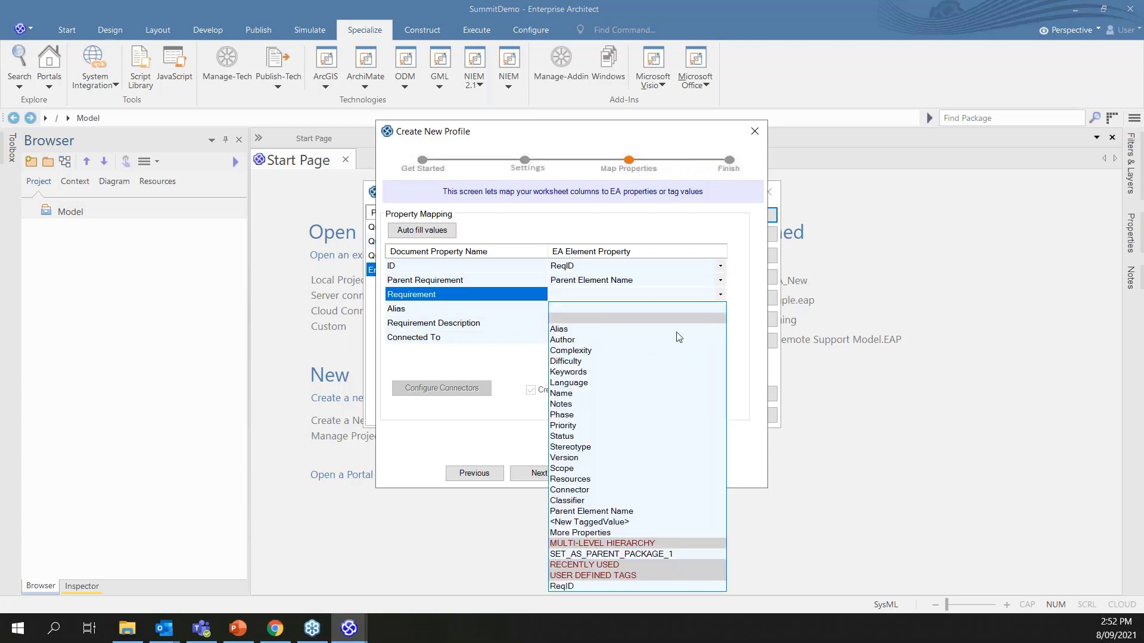
click(620, 394)
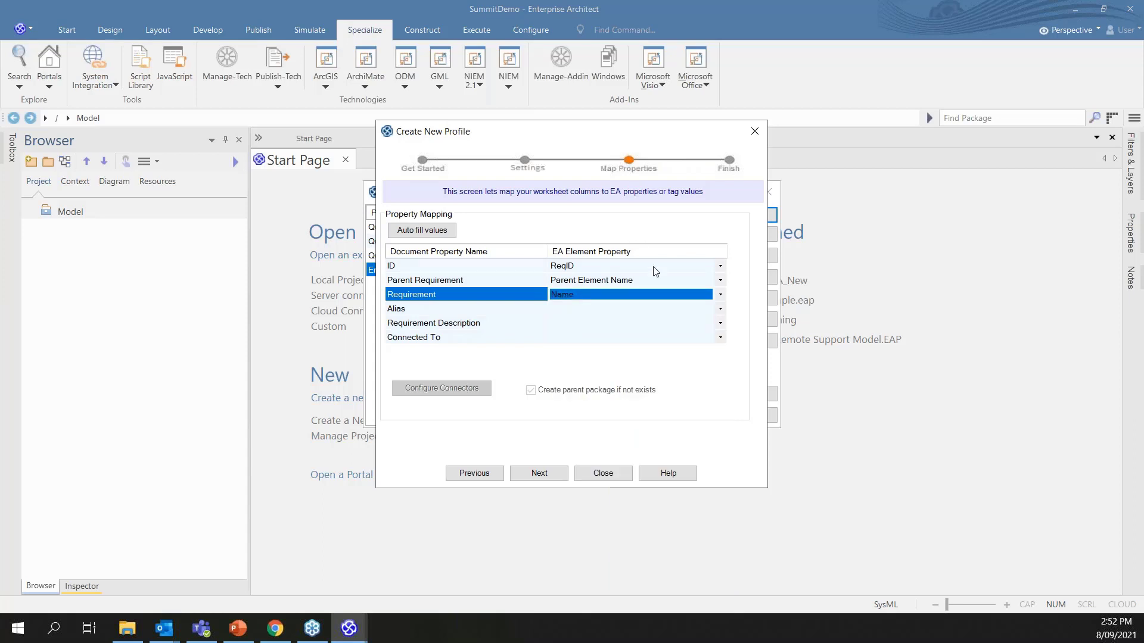
- Map the Alias column to Alias and the Requirement Description column to Notes
click(661, 310)
click(660, 311)
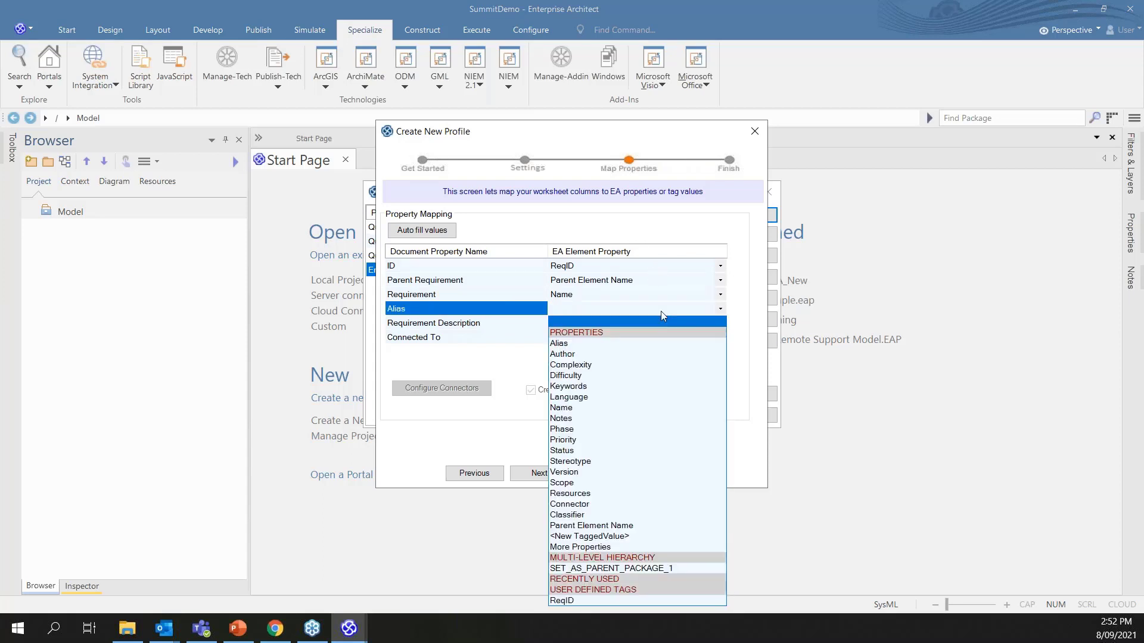
click(647, 339)
click(660, 324)
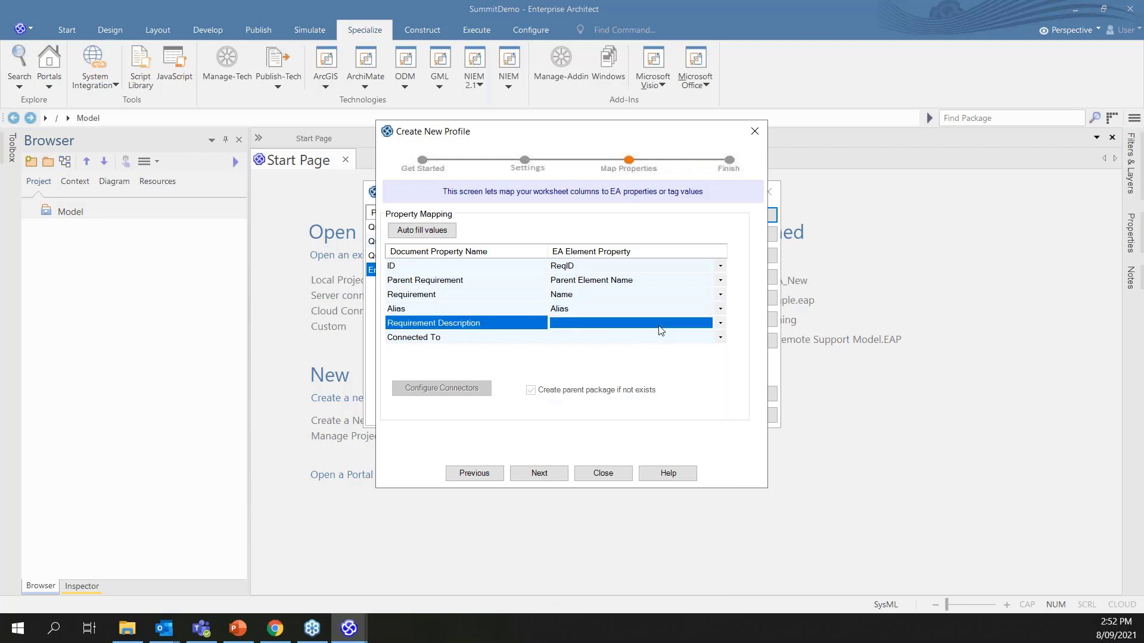
click(660, 324)
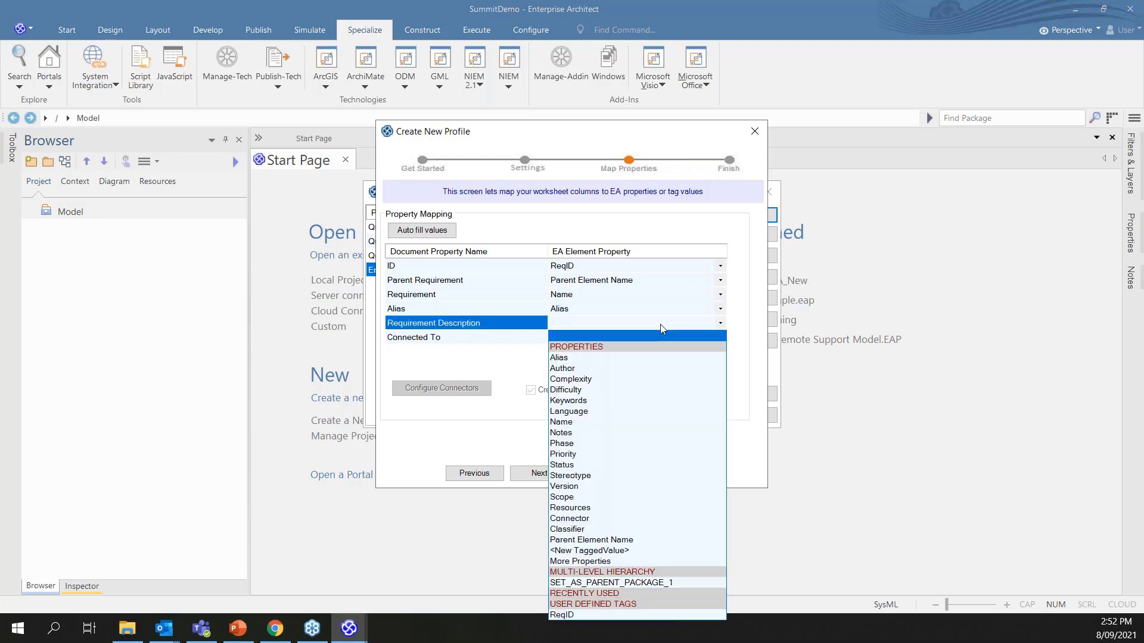
click(606, 434)
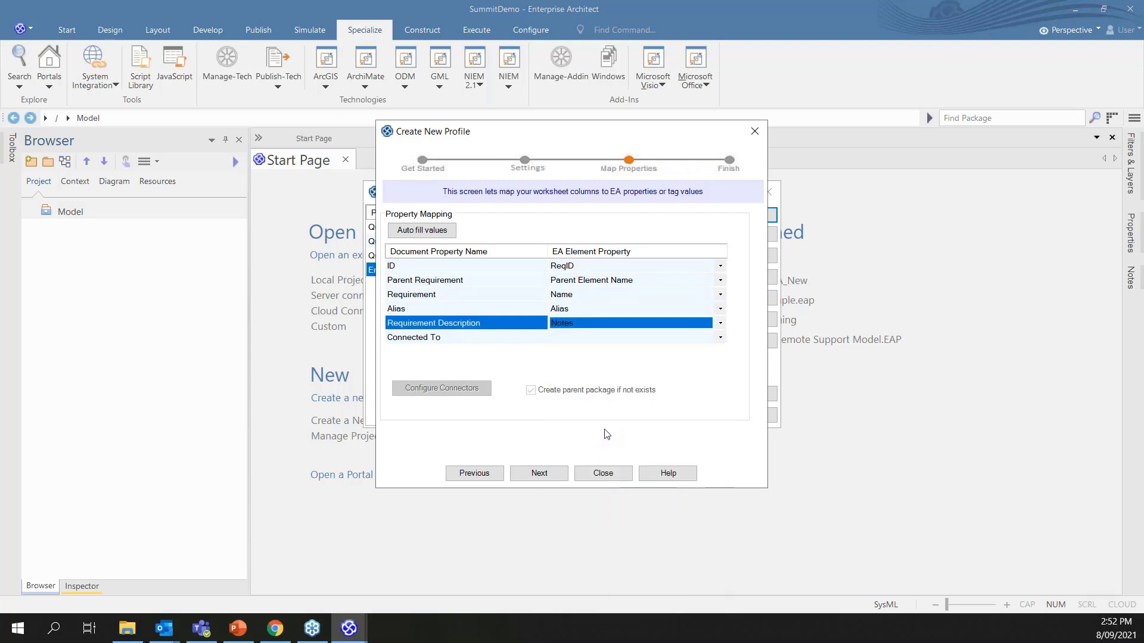
- Map the Connected To column to Connector and open the connector configuration
click(617, 339)
click(618, 338)
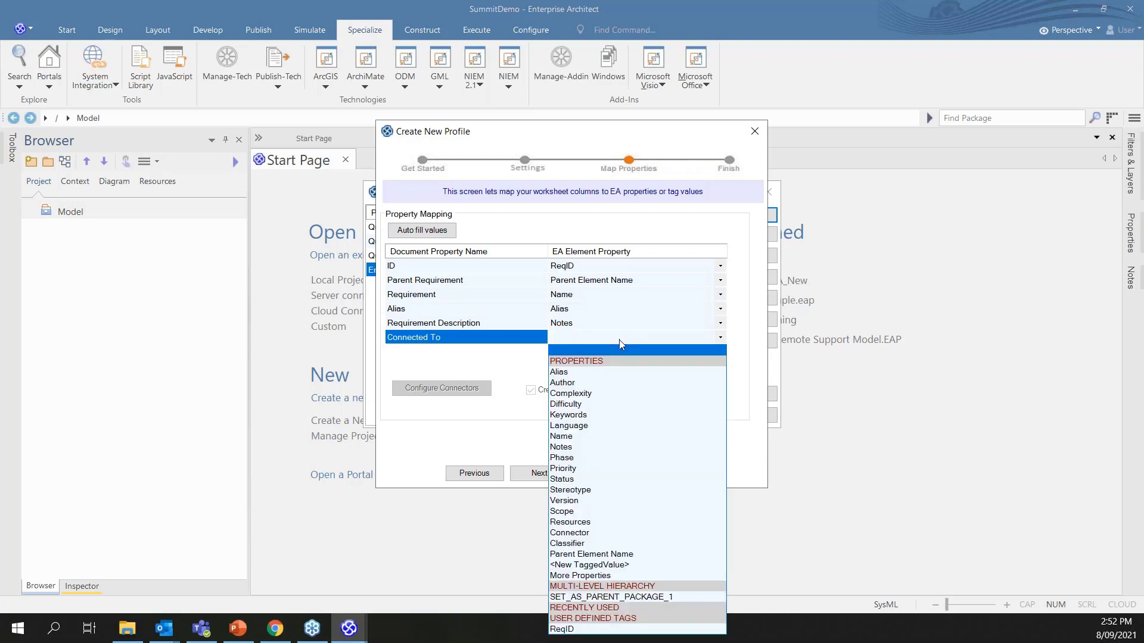
click(616, 532)
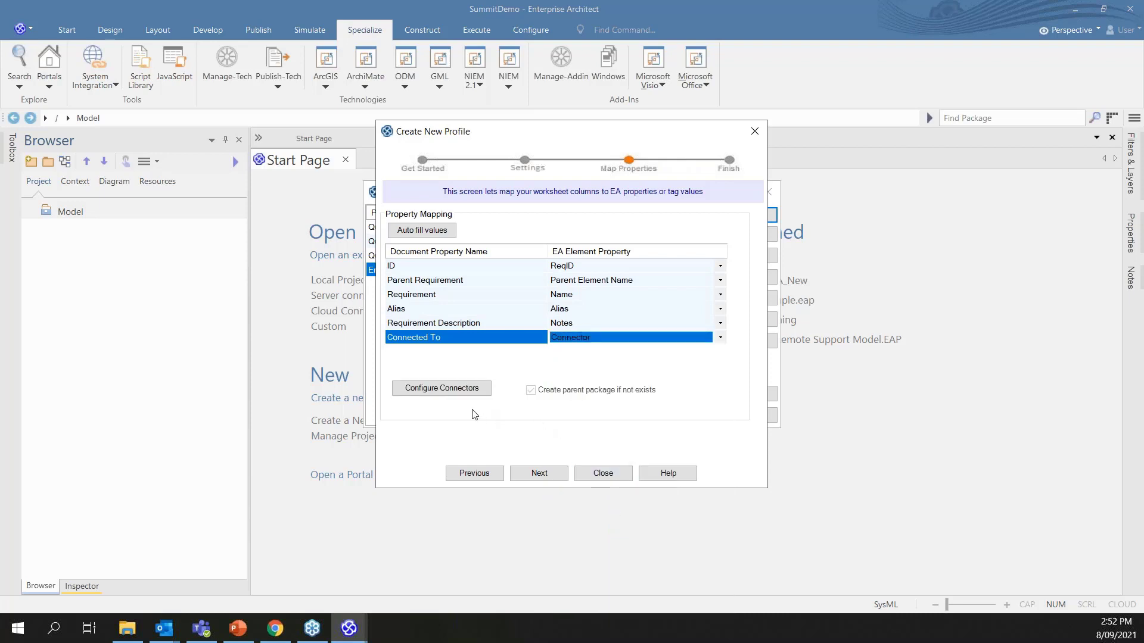
click(438, 387)
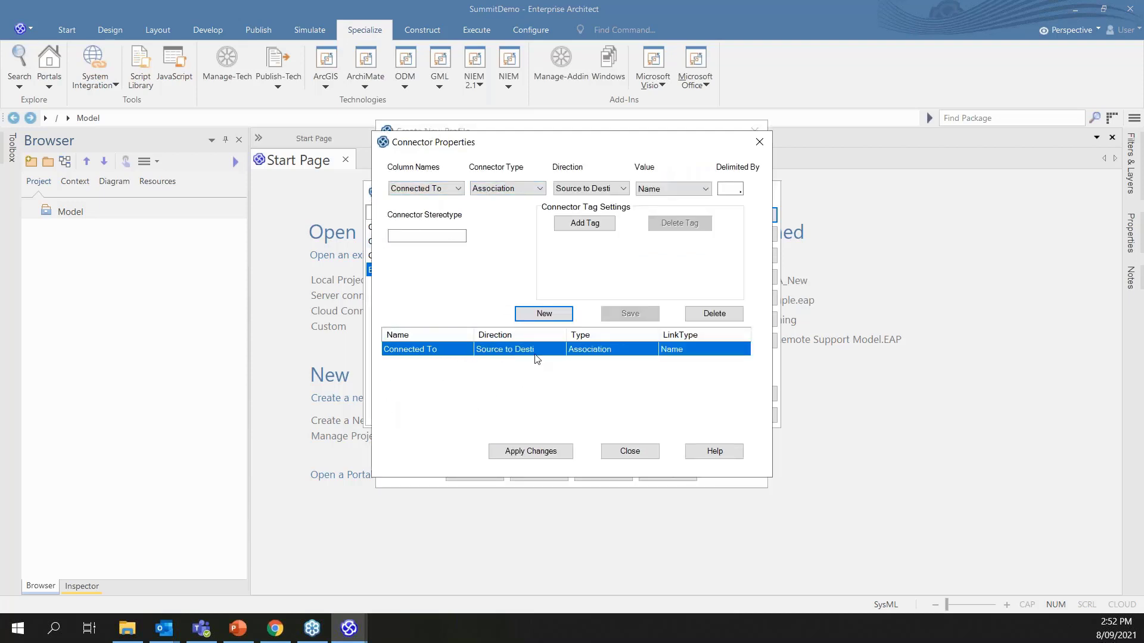
- Check which worksheet columns can be chosen for the connector definition
click(508, 189)
click(444, 190)
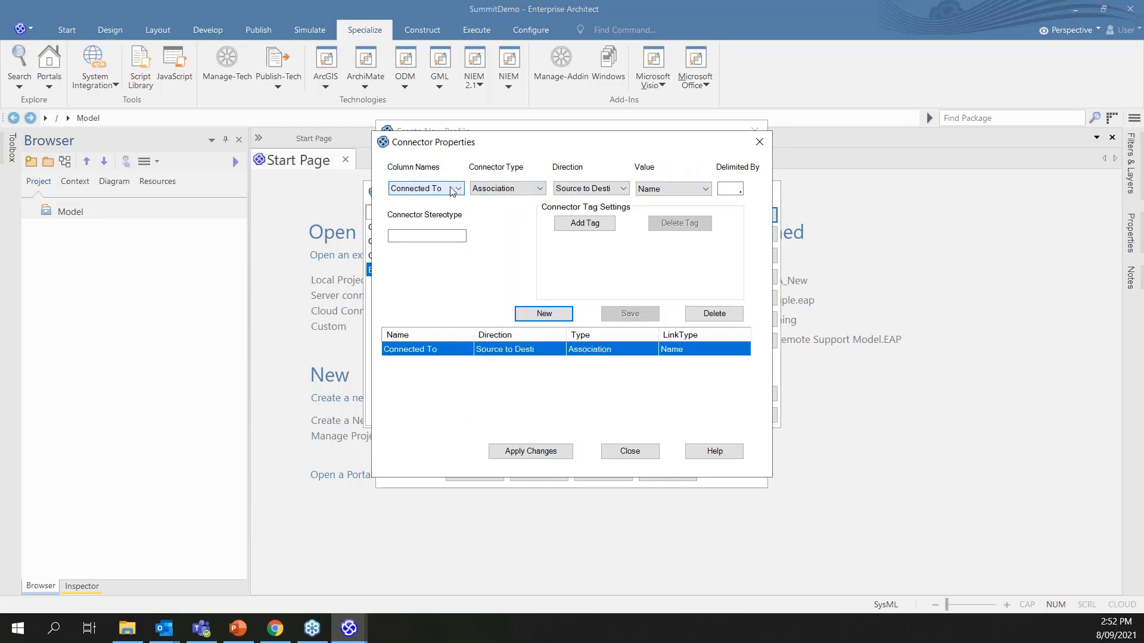
click(459, 189)
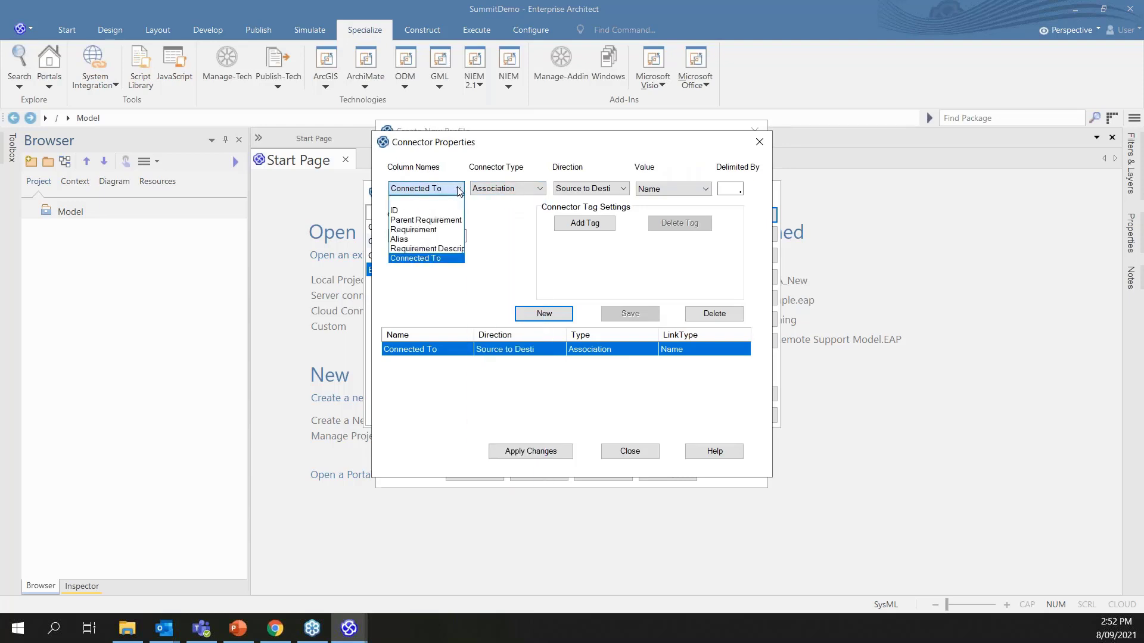
click(458, 190)
click(457, 191)
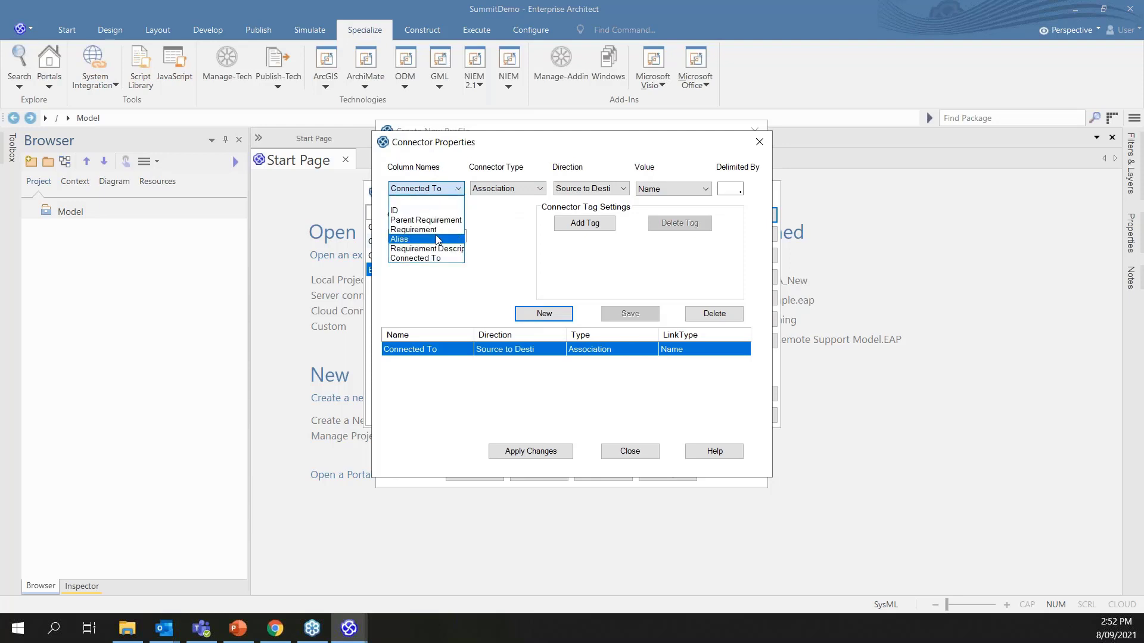
click(506, 235)
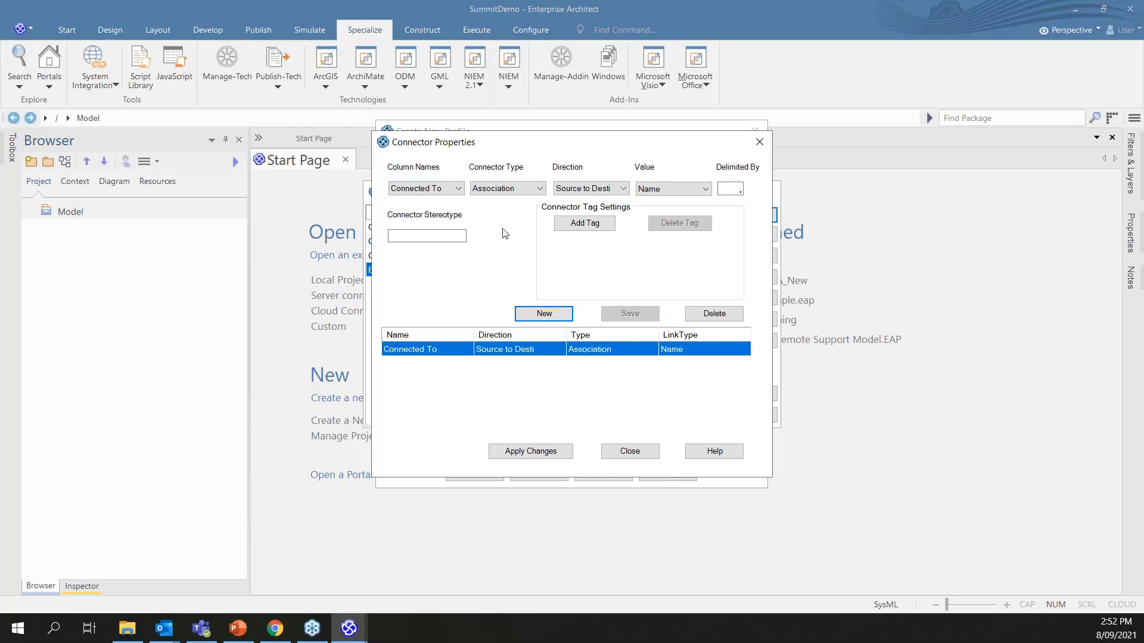
- Set the Connected To connector type to Aggregation, save the definition and apply the connector changes
click(533, 189)
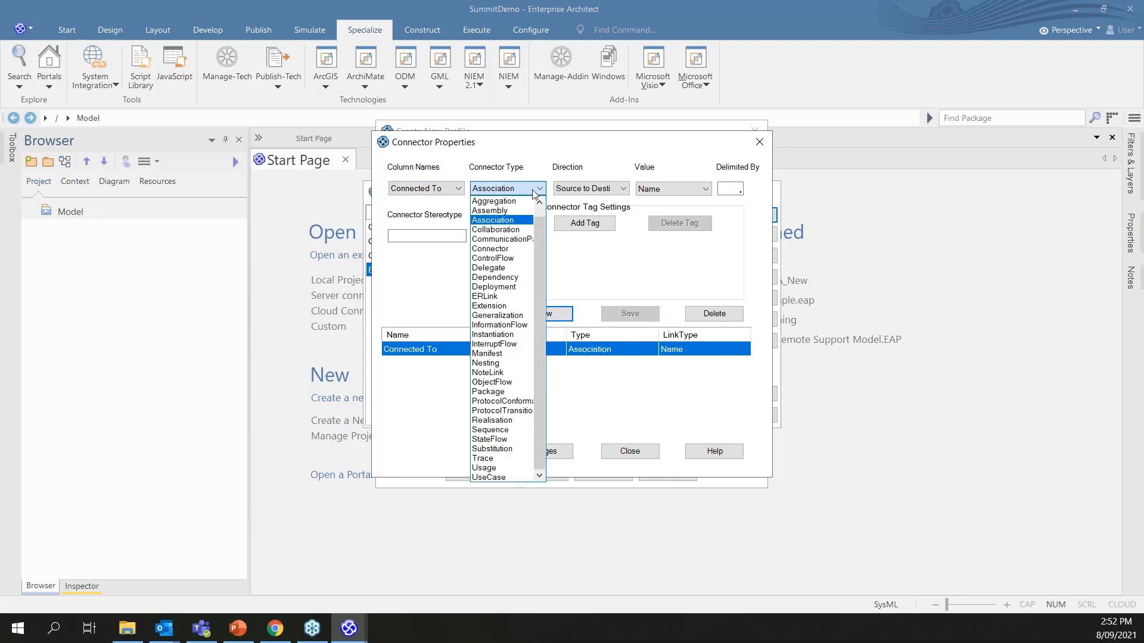
click(523, 201)
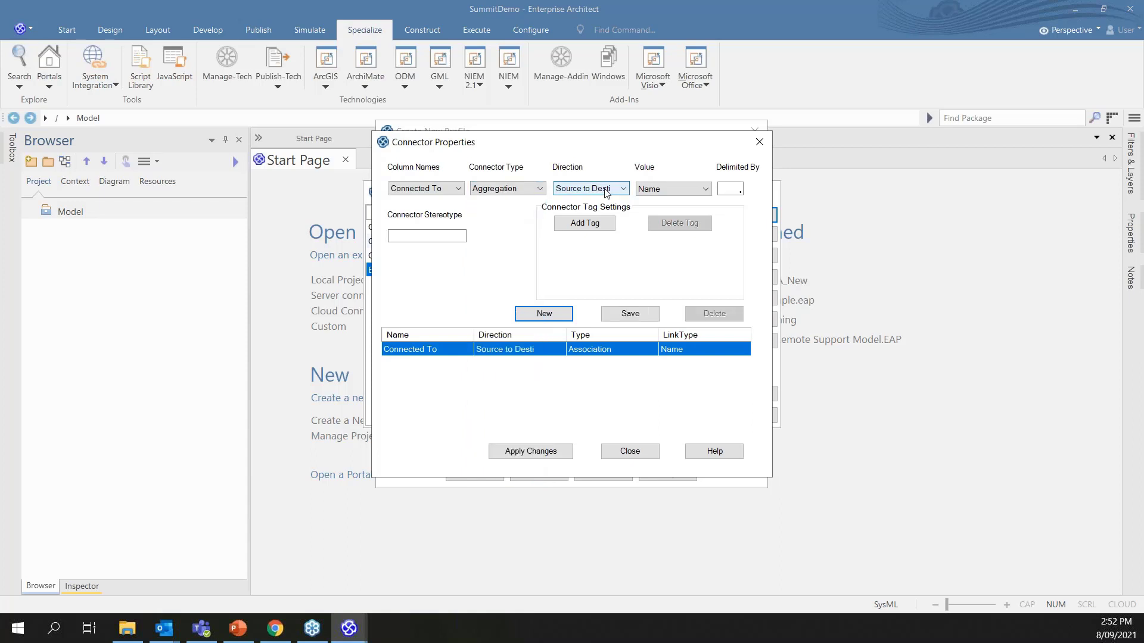
click(730, 185)
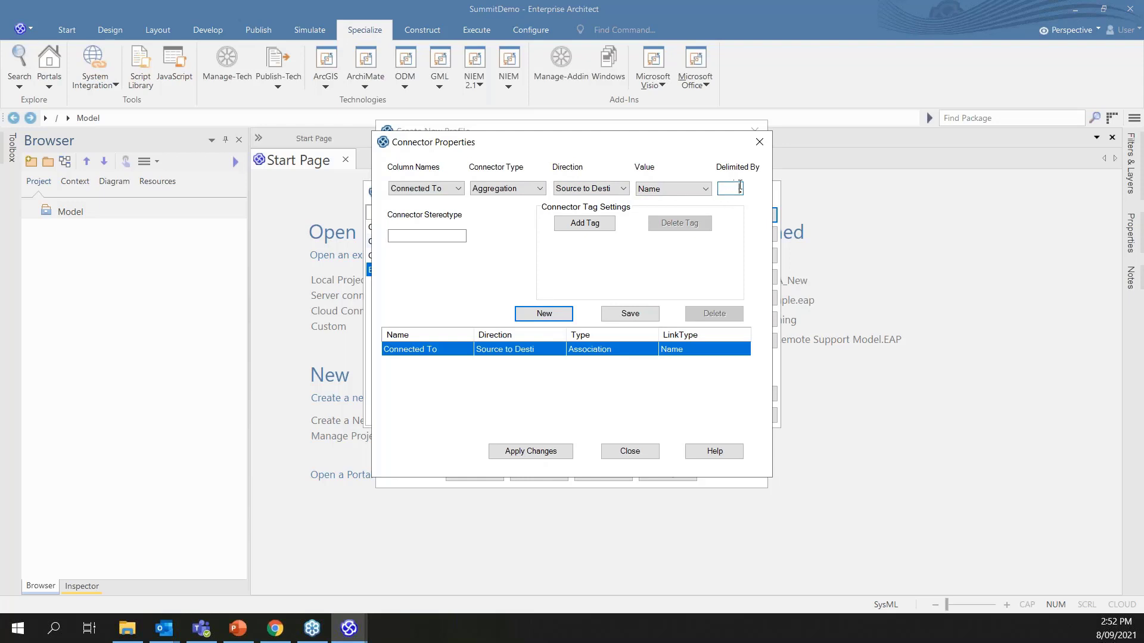
click(732, 262)
click(579, 220)
click(629, 315)
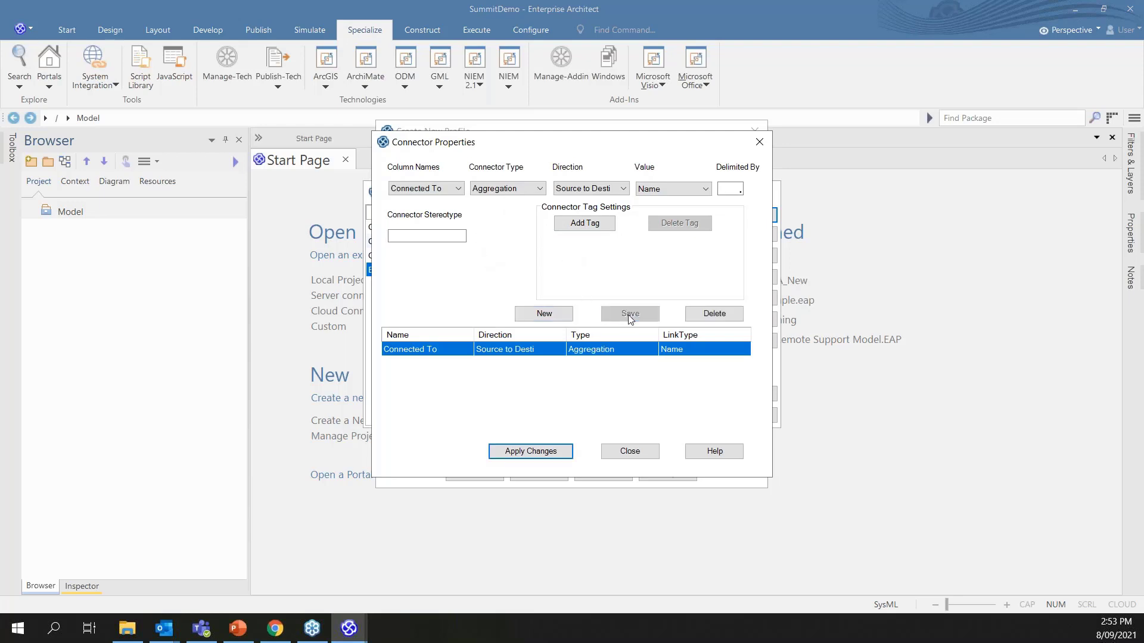
click(537, 453)
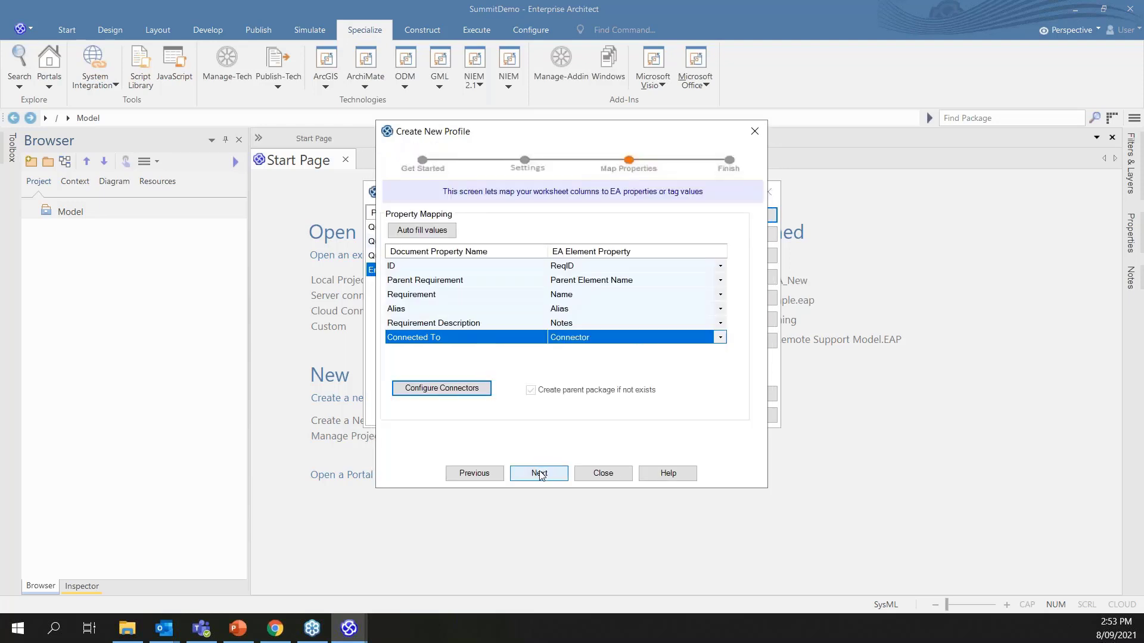
- Advance to the final profile review and reposition the dialog to inspect the mapped properties and import preview
click(539, 473)
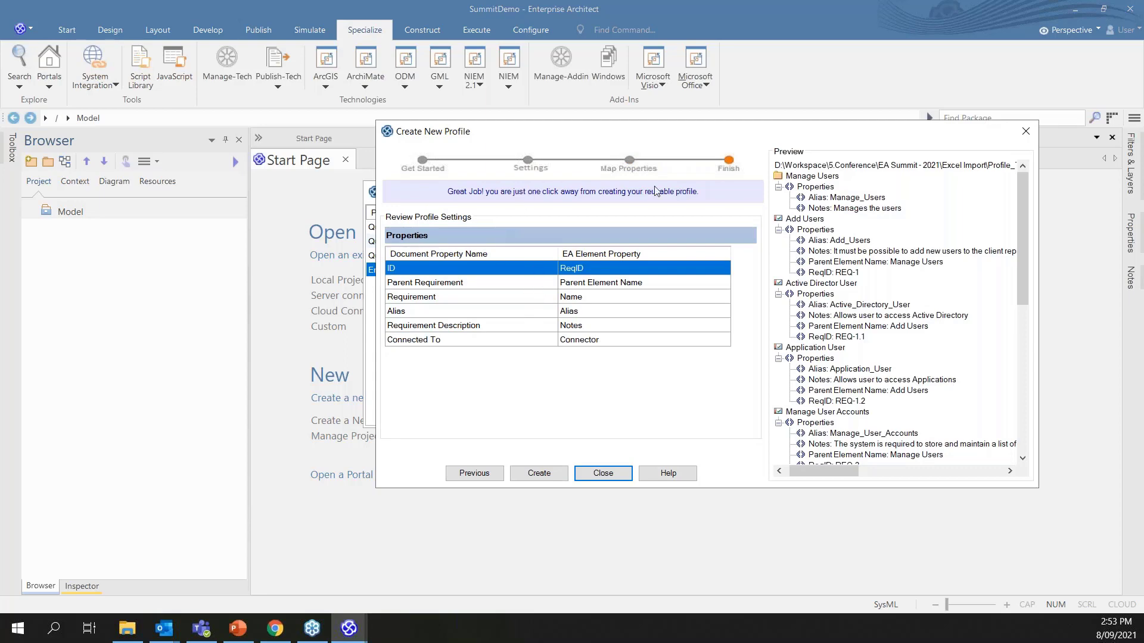
drag(679, 133, 490, 114)
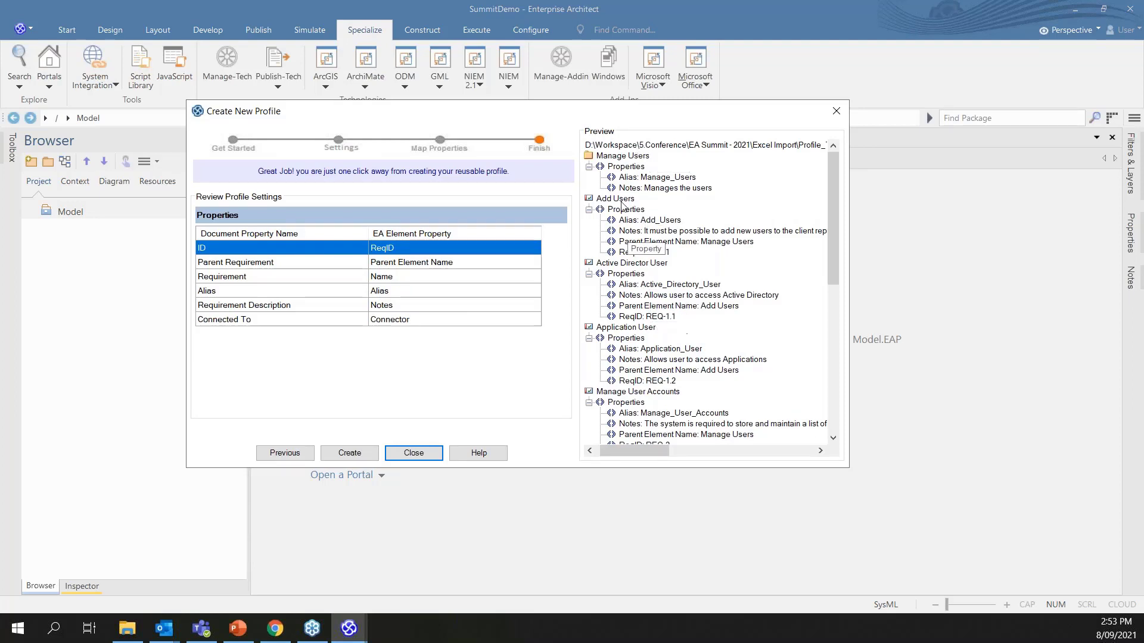
- Collapse the property details in the import preview to examine the list of requirements, inspecting the Add Users properties along the way
click(589, 167)
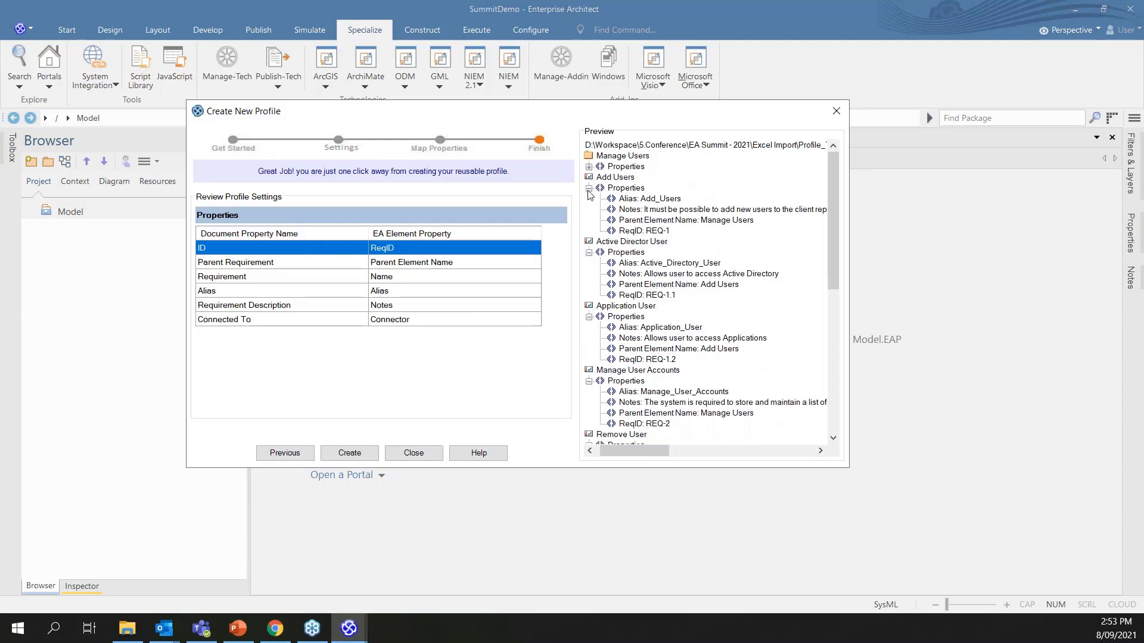
click(588, 188)
click(589, 209)
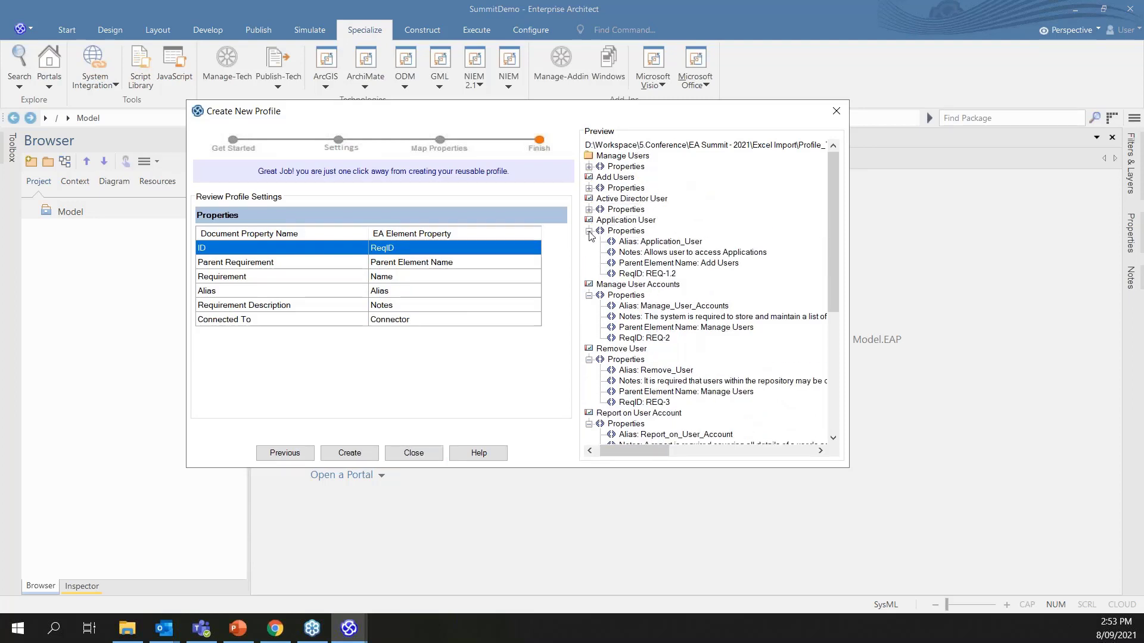
click(589, 230)
click(589, 252)
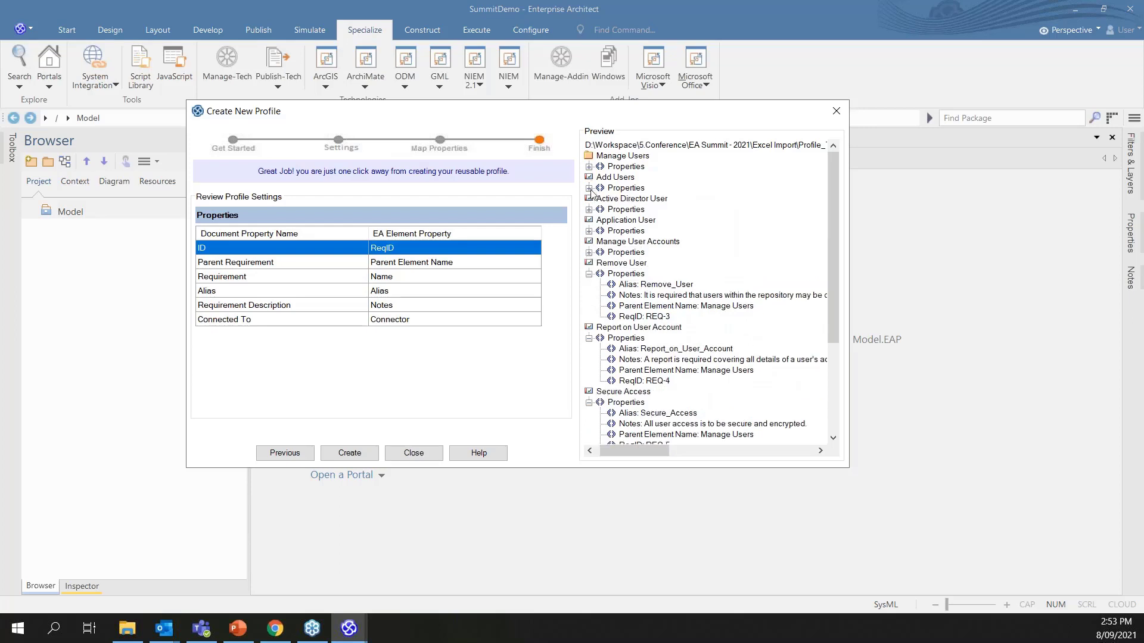
click(590, 178)
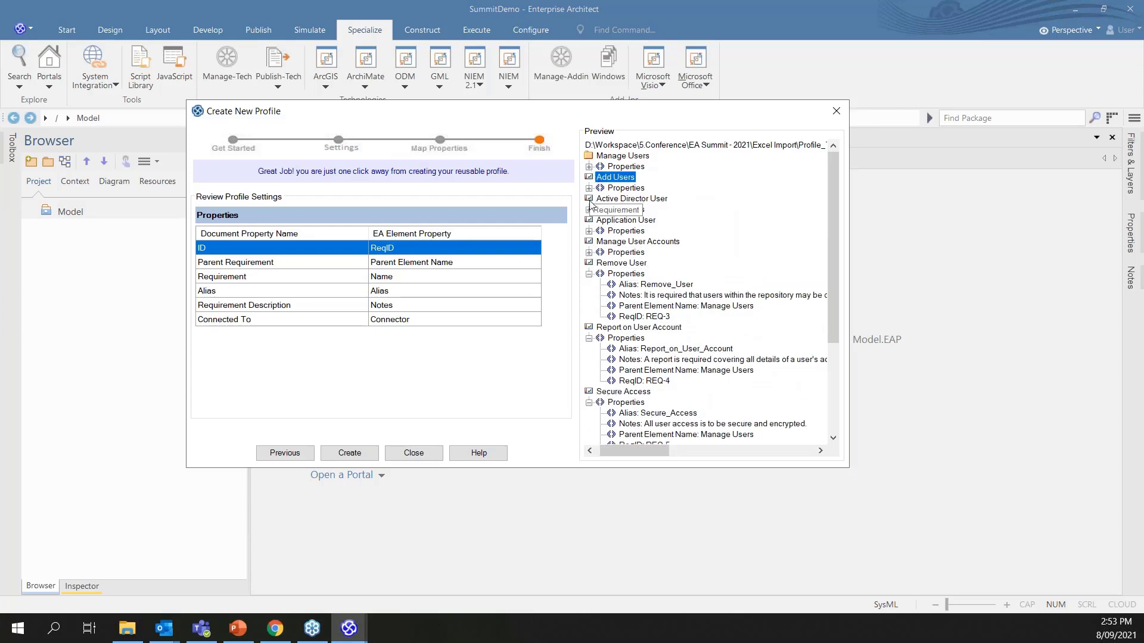
click(589, 188)
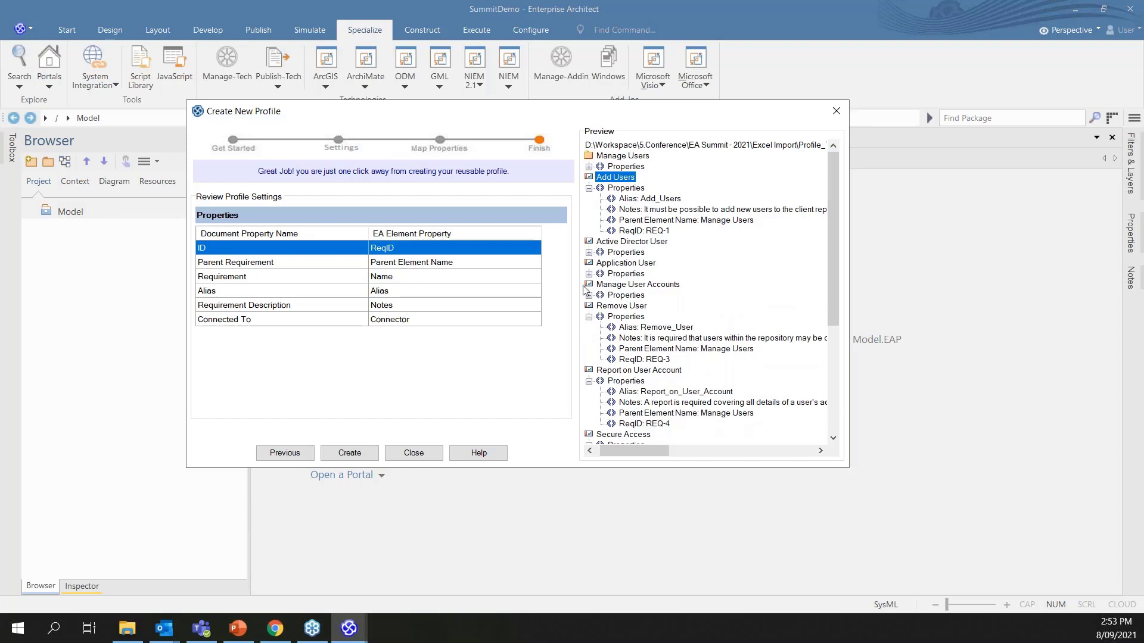
click(590, 316)
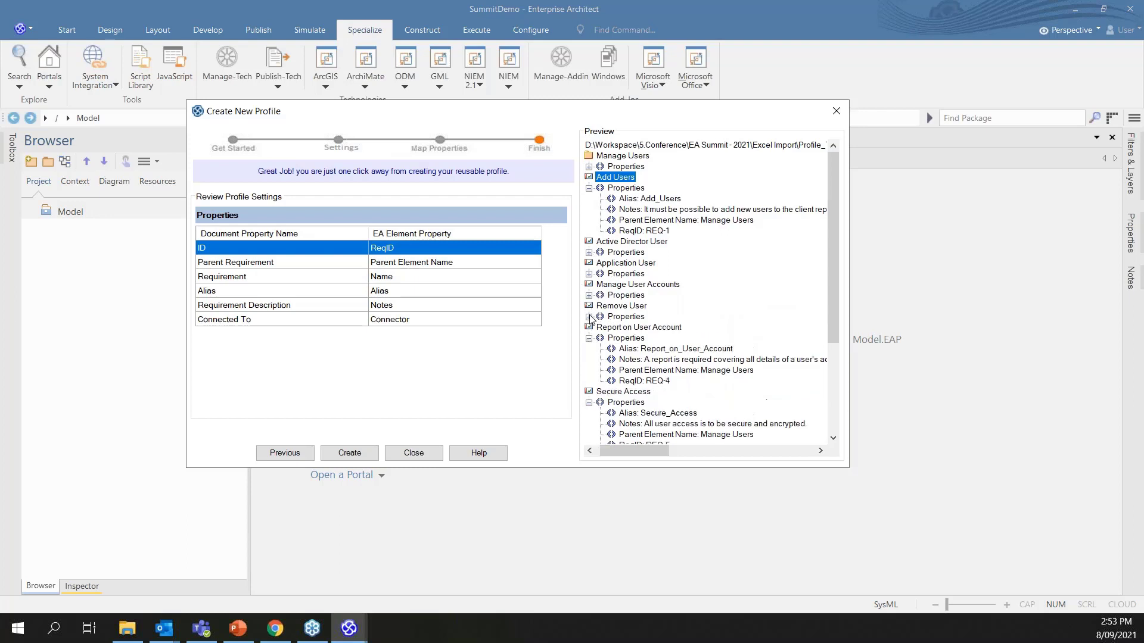
click(590, 338)
click(589, 359)
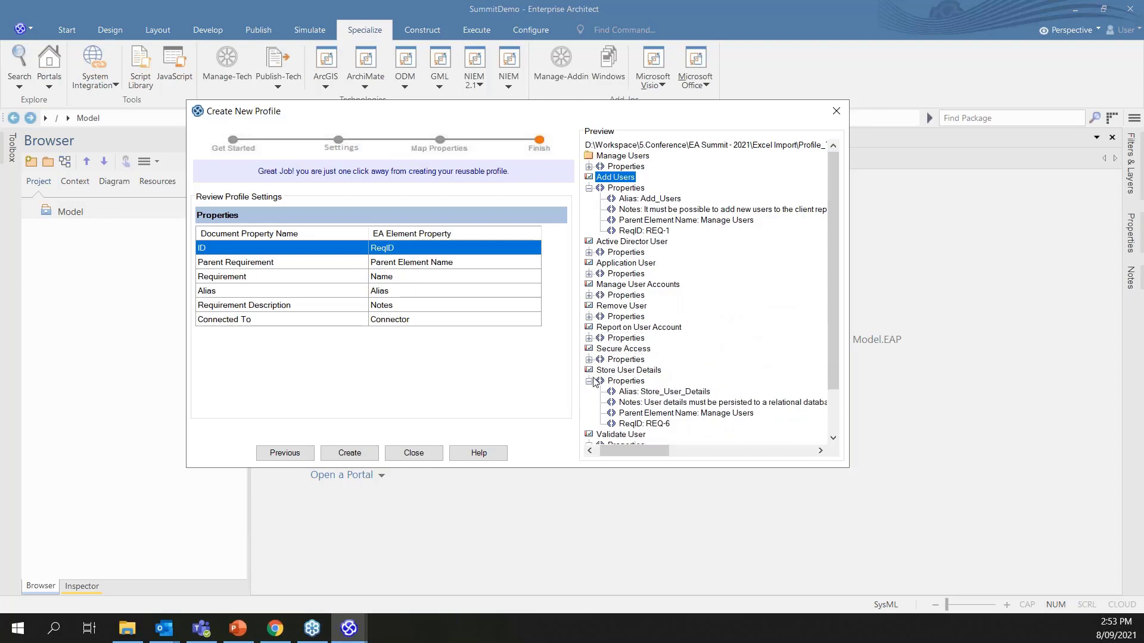
click(589, 381)
click(589, 402)
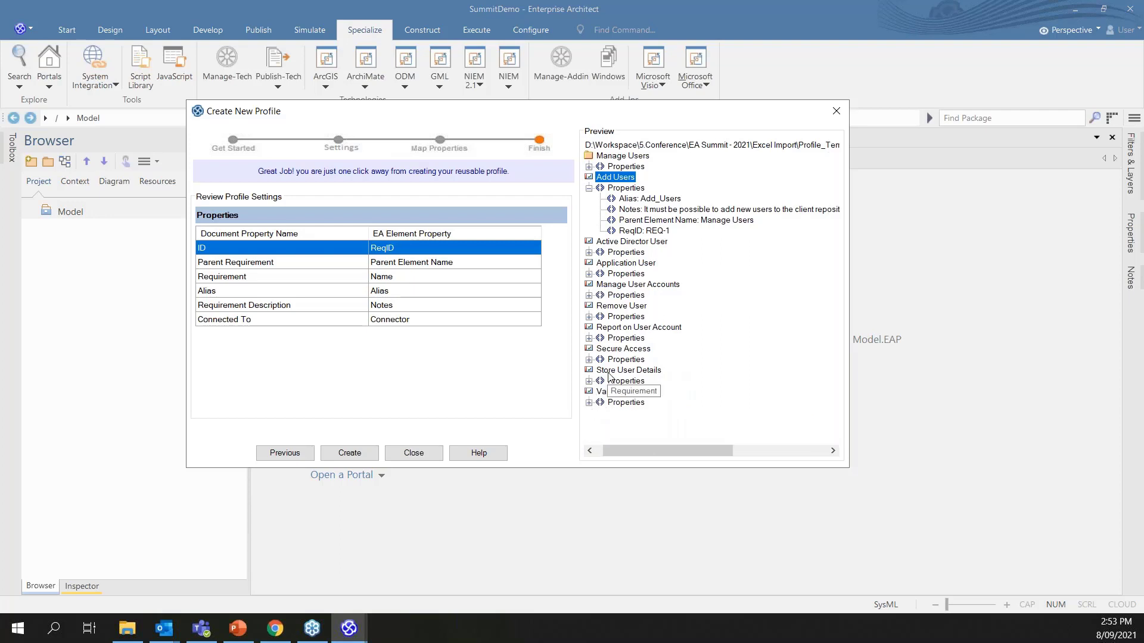
click(589, 188)
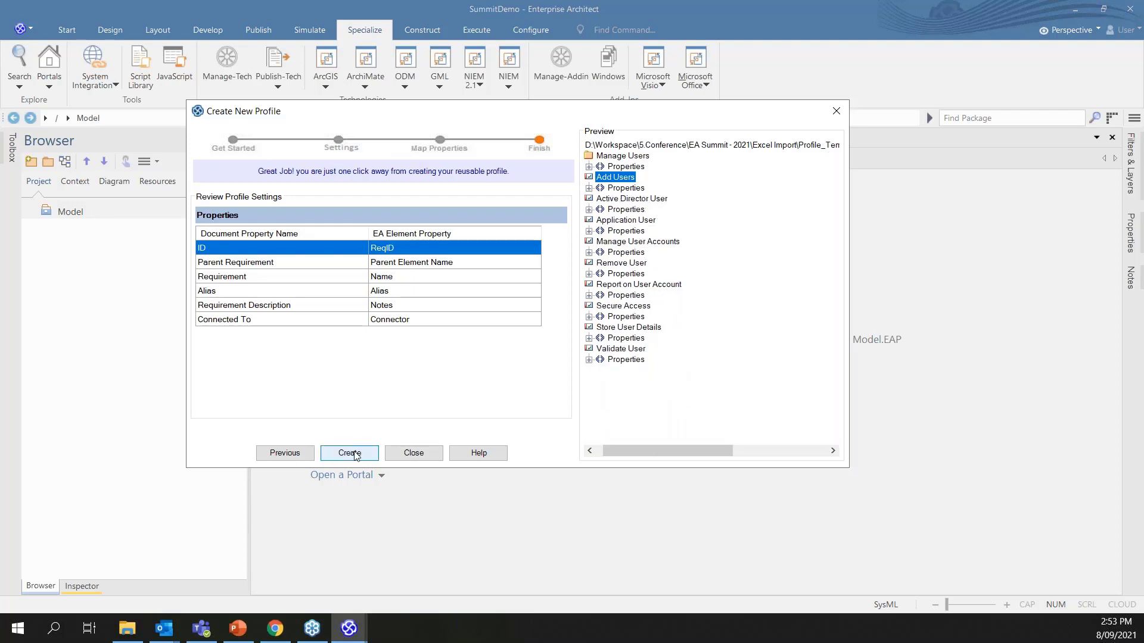
- Create the import profile with the reviewed property mappings and acknowledge its creation
click(354, 455)
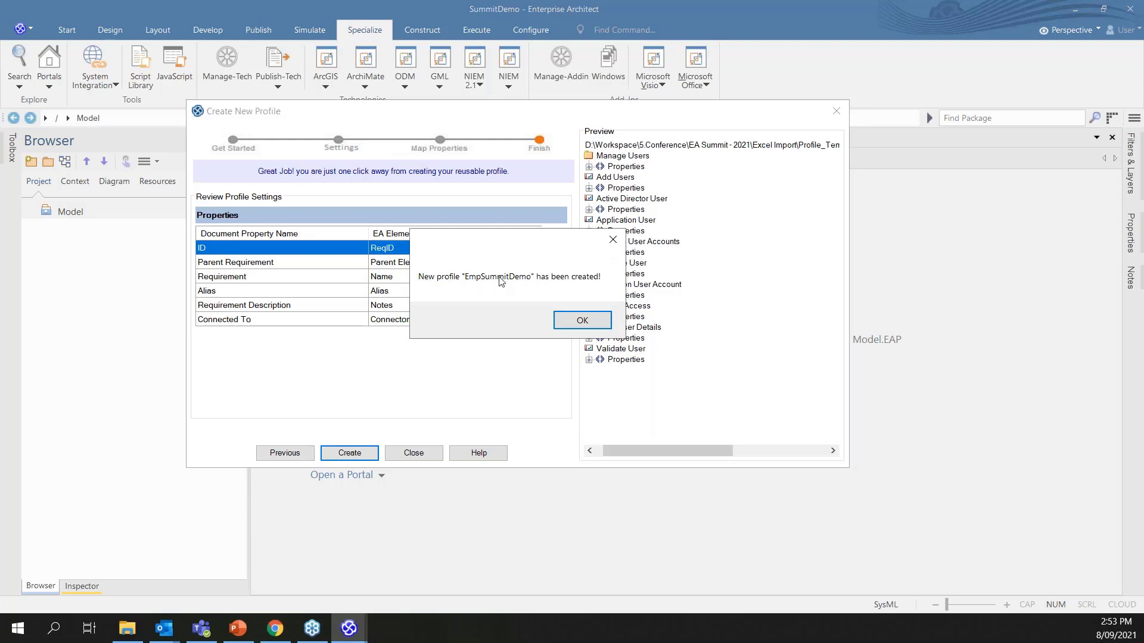
click(594, 322)
- Open the EmpSummitDemo profile for editing to view its settings, quit without changes and close the profile manager
click(457, 286)
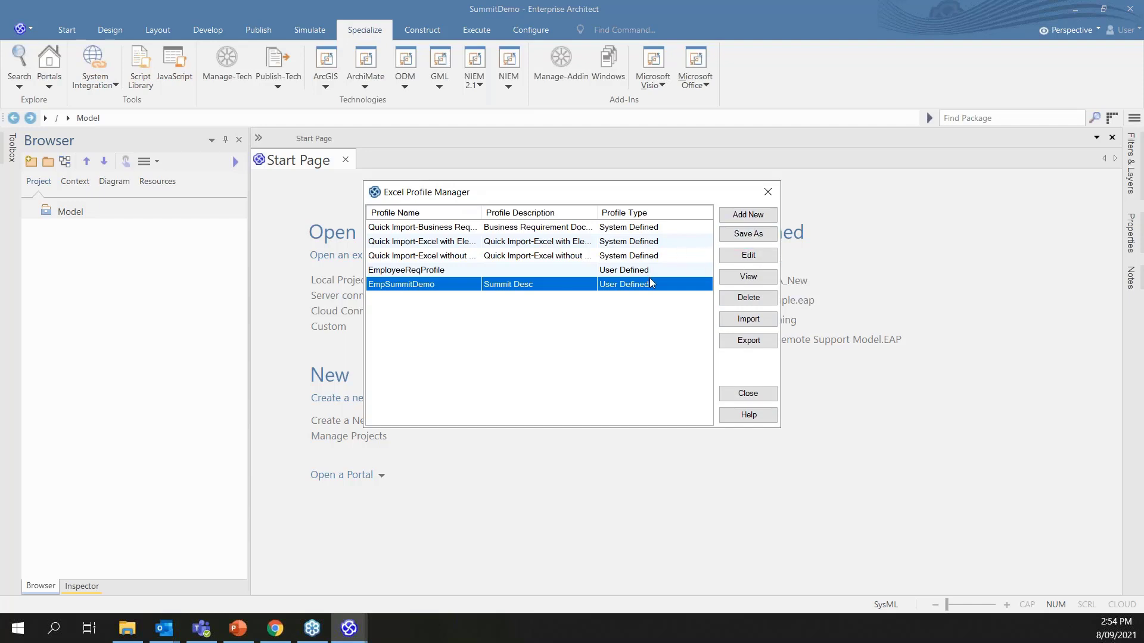
click(767, 255)
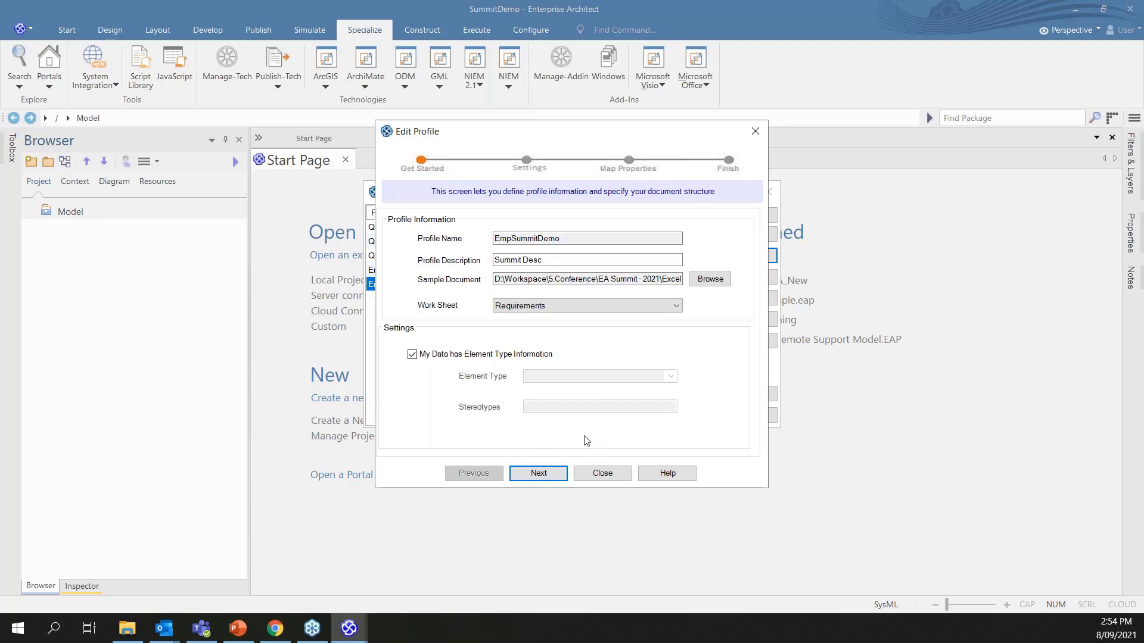
click(614, 473)
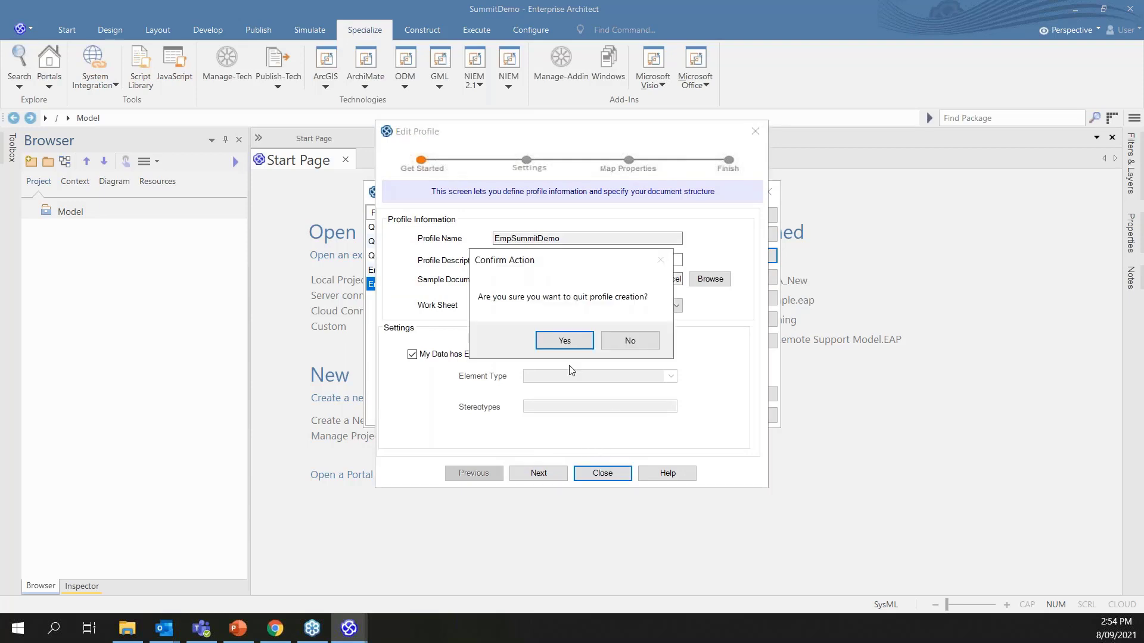
click(571, 341)
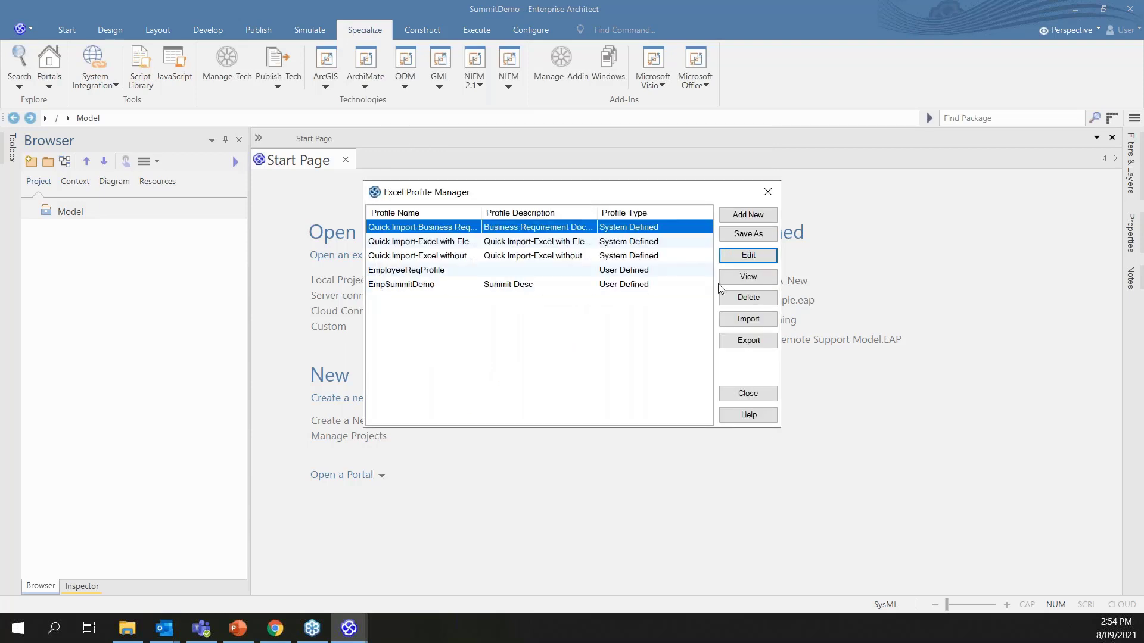
click(766, 190)
- Start an Excel document import and load Excel_Import_Profile_Creation_Template.xlsx from the local system as the source document
click(697, 86)
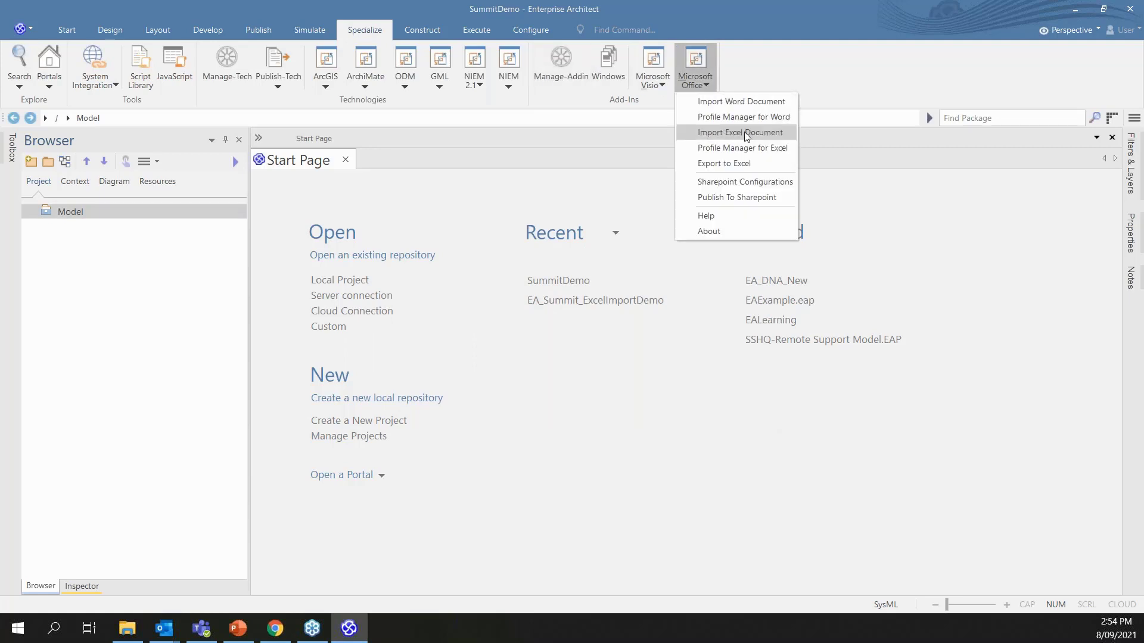
click(765, 132)
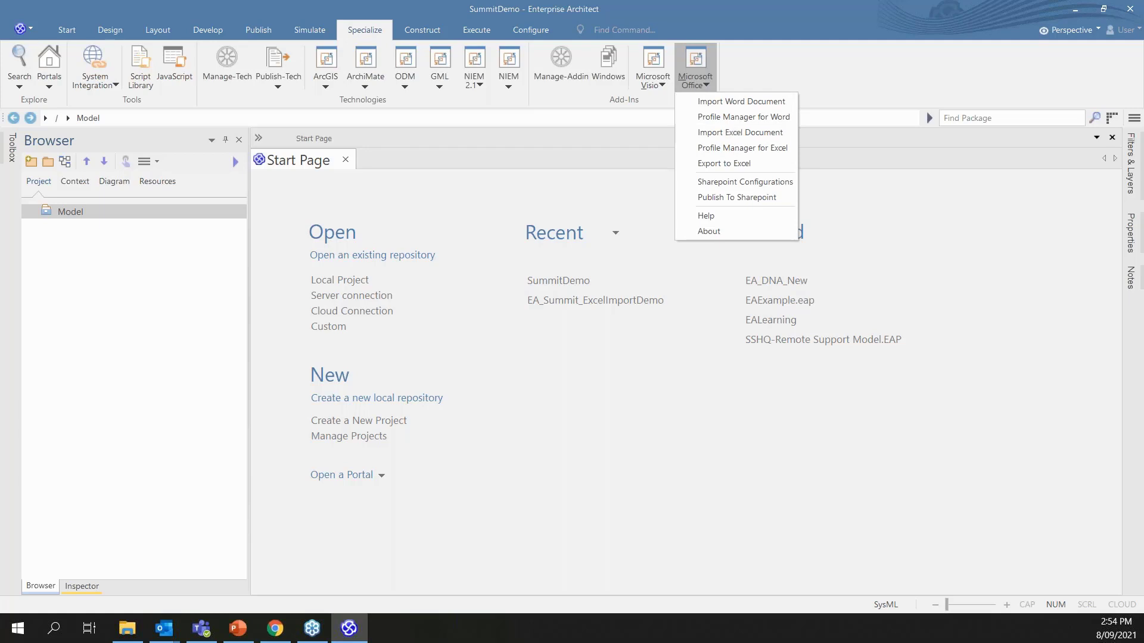
click(717, 196)
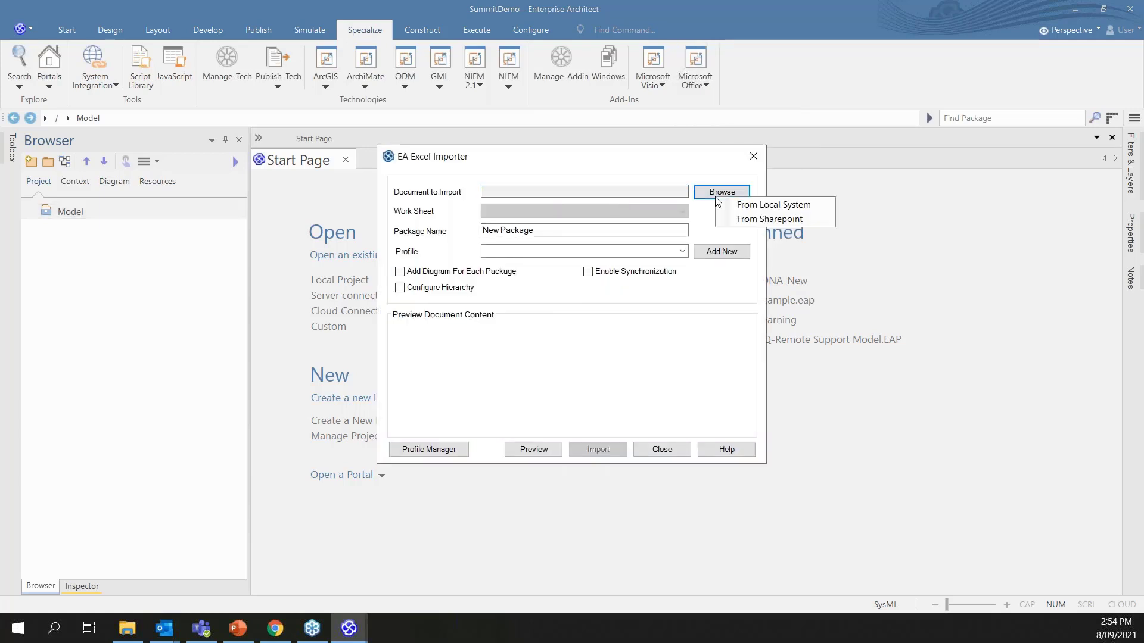
click(752, 205)
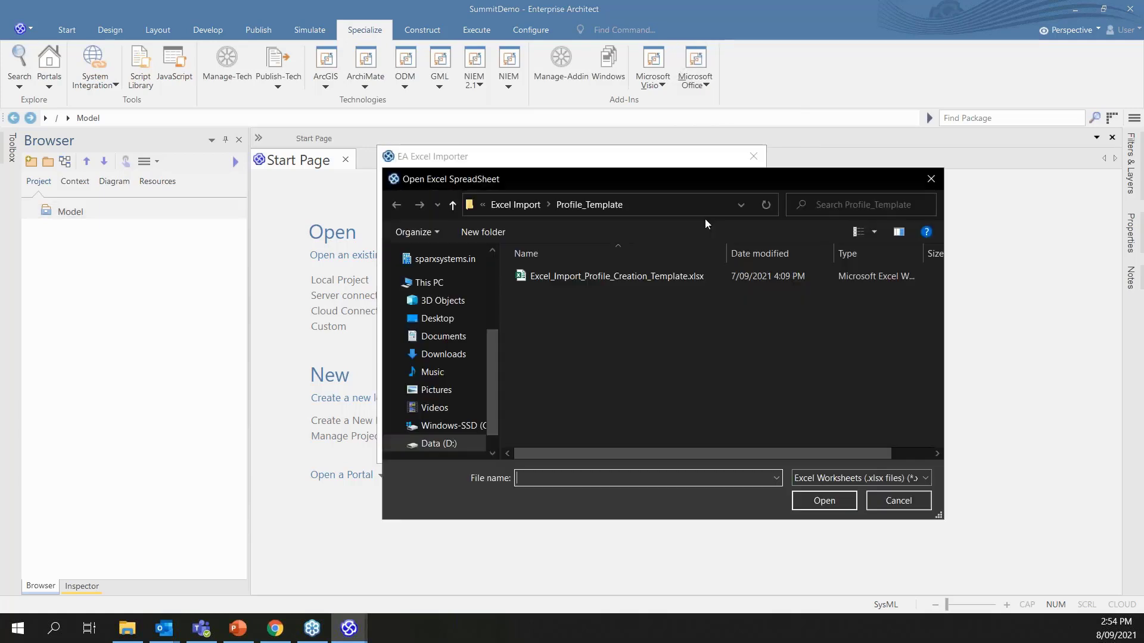
click(638, 276)
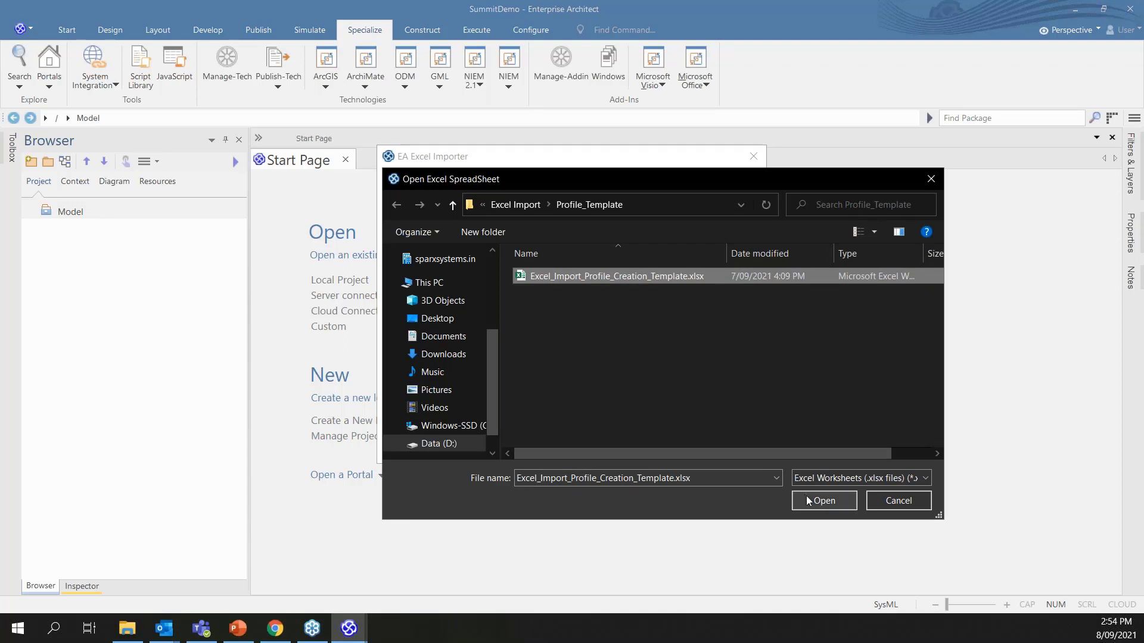
key(Return)
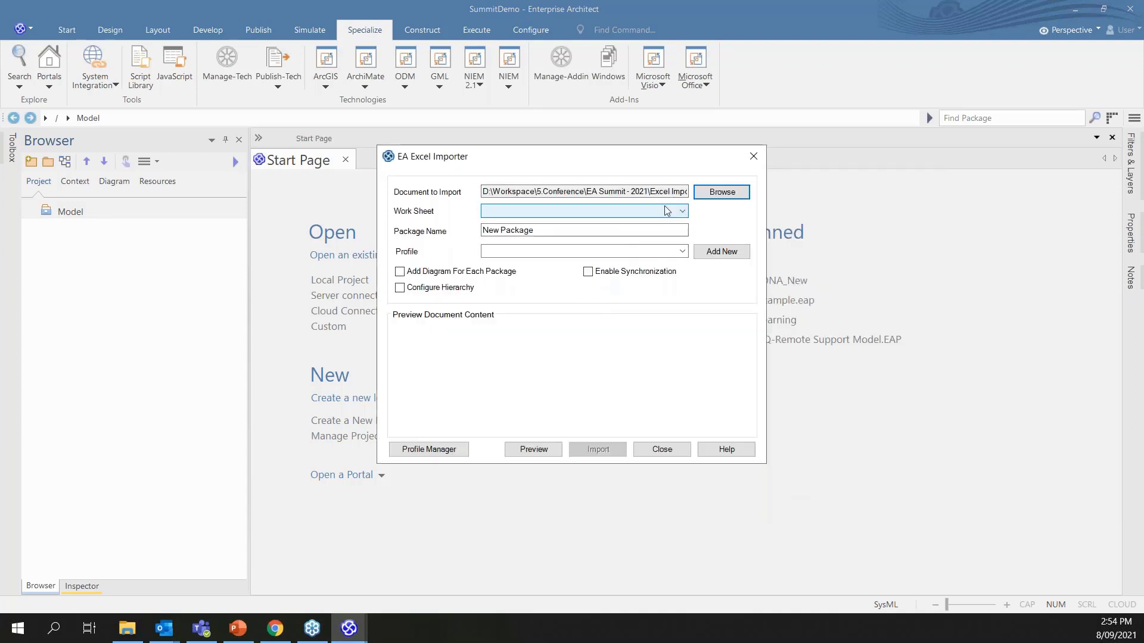
- Choose the Requirements worksheet and name the target package Requirements
click(668, 212)
click(612, 232)
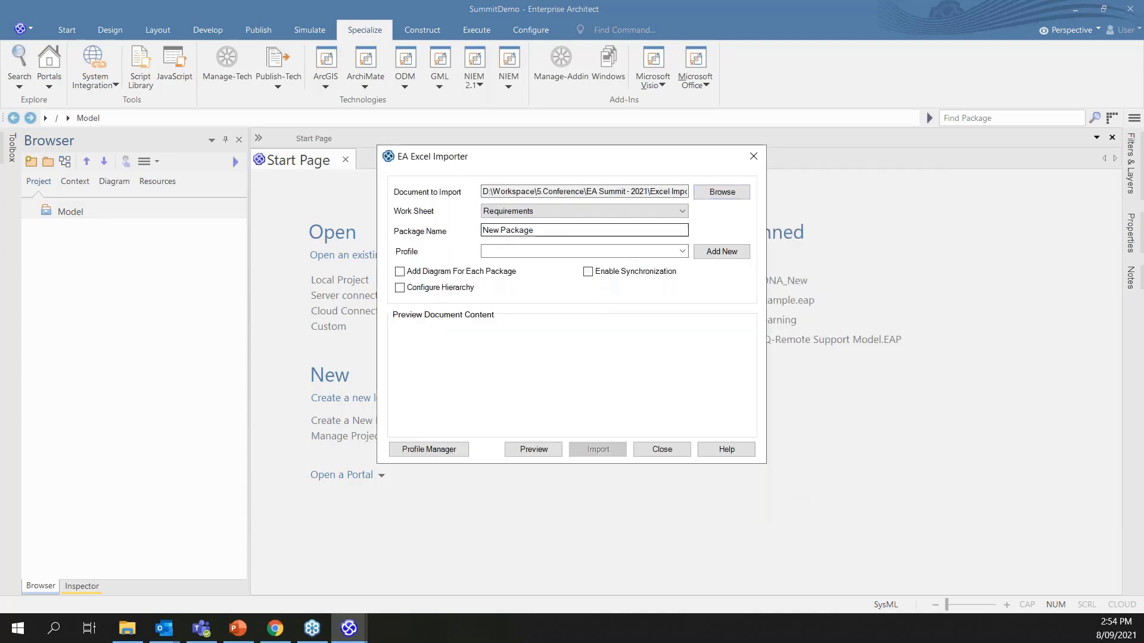
key(Tab)
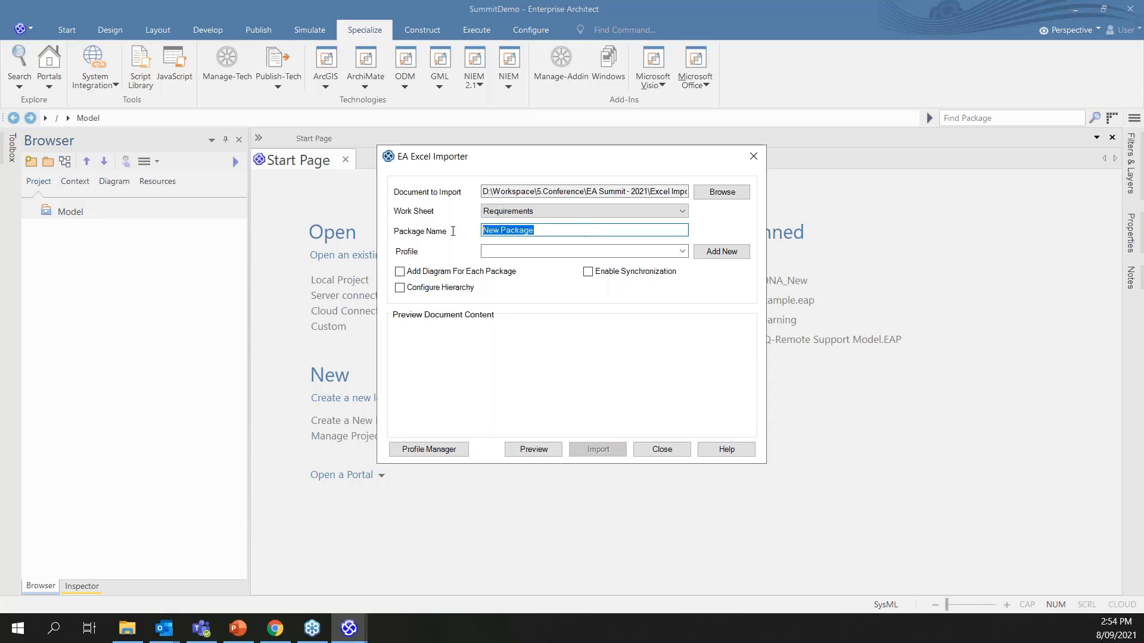
text(Requirements)
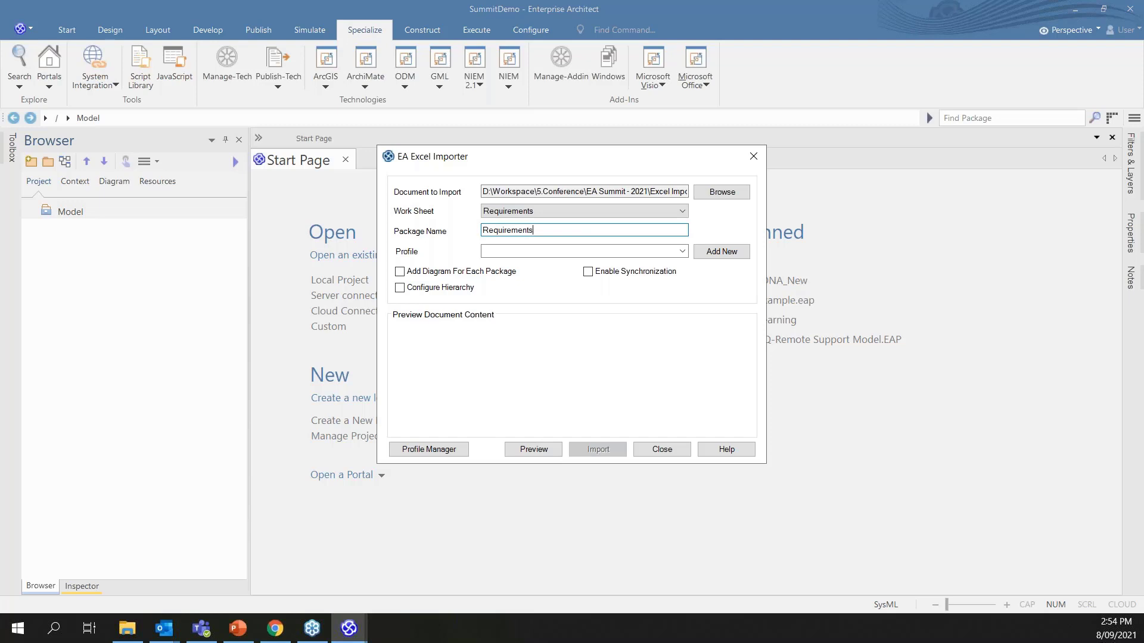
- Select the EmpSummitDemo profile and have a diagram added for each package
click(596, 256)
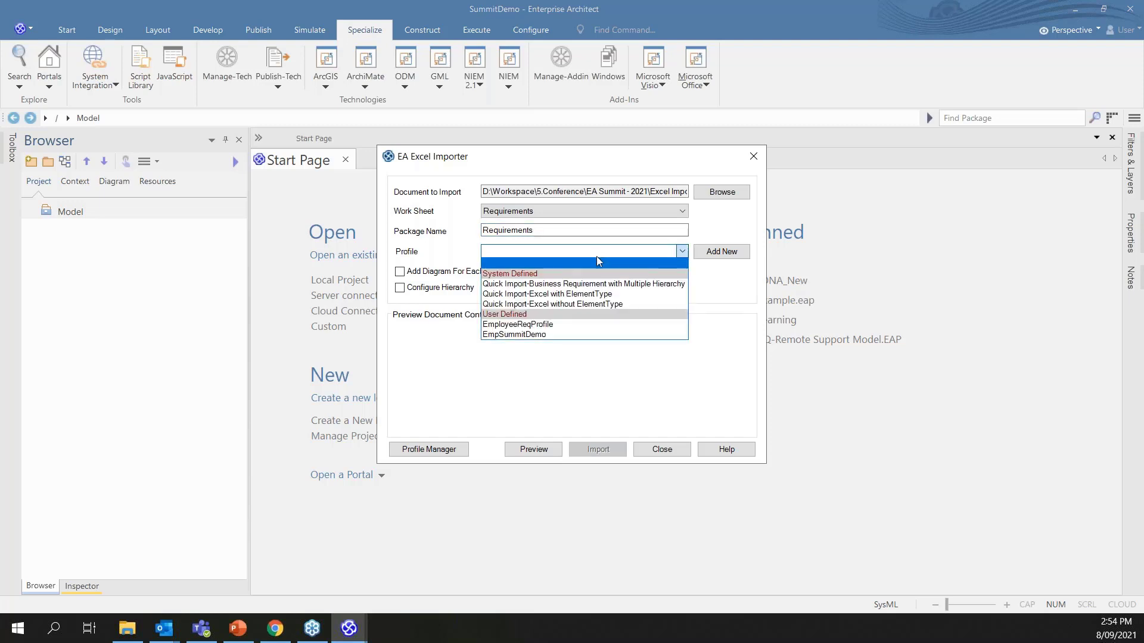
click(560, 335)
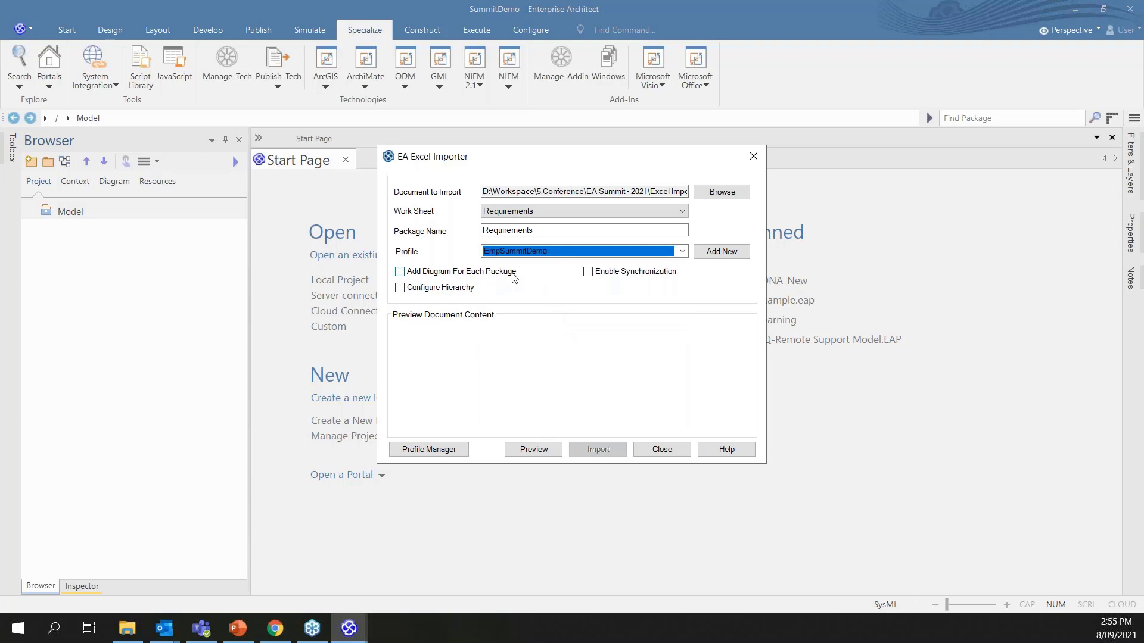
click(401, 273)
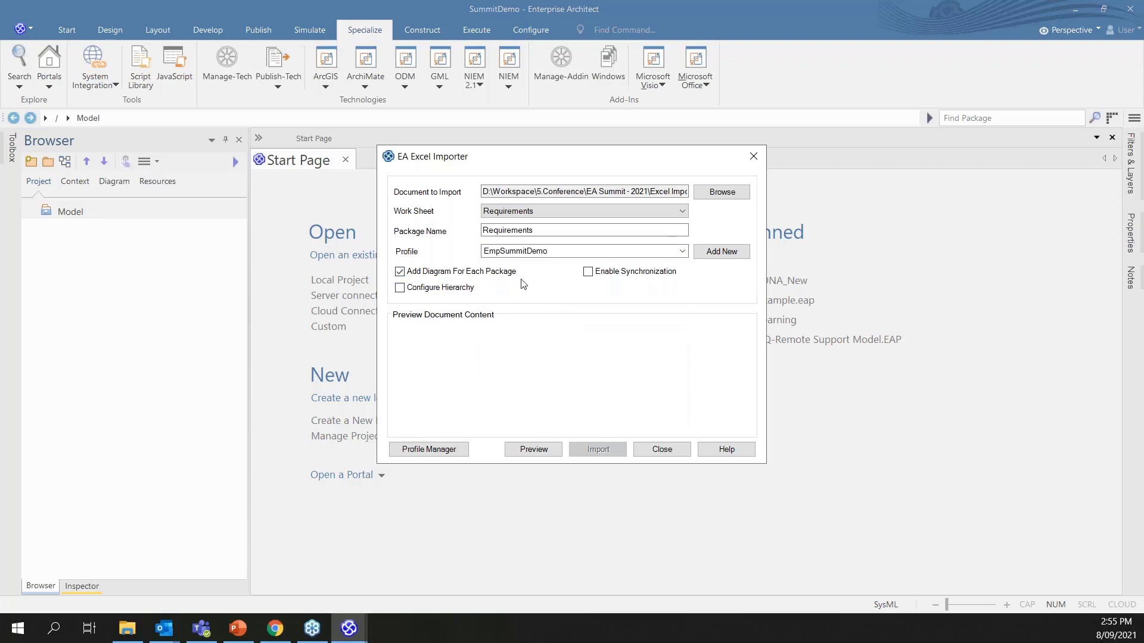
- Enable synchronization for the import and examine the proposed backup file name
click(589, 272)
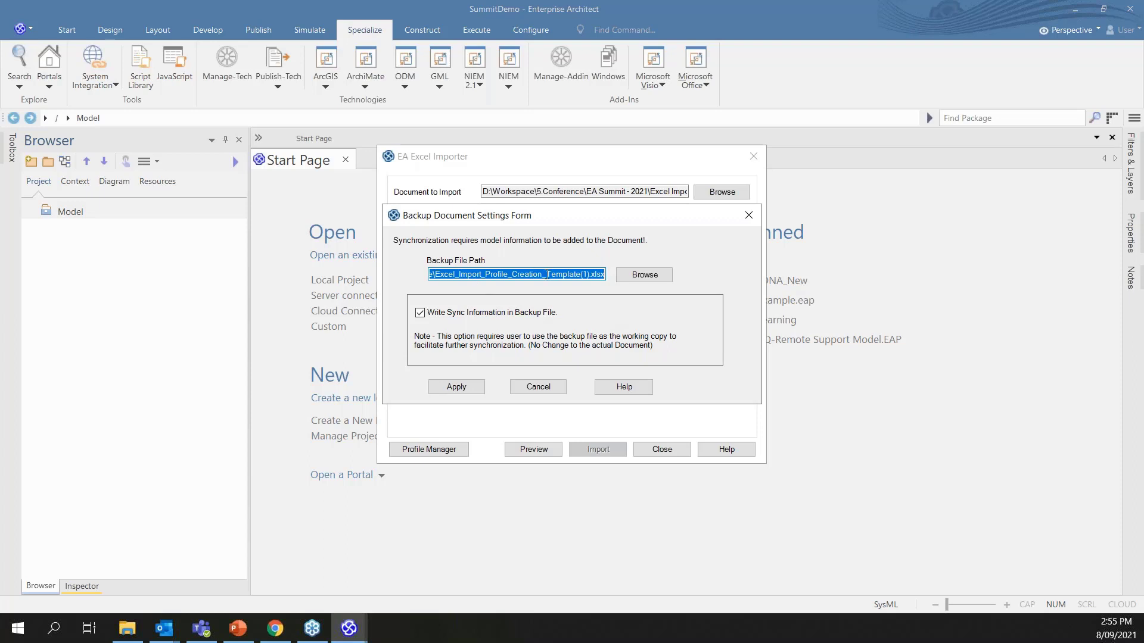
click(584, 274)
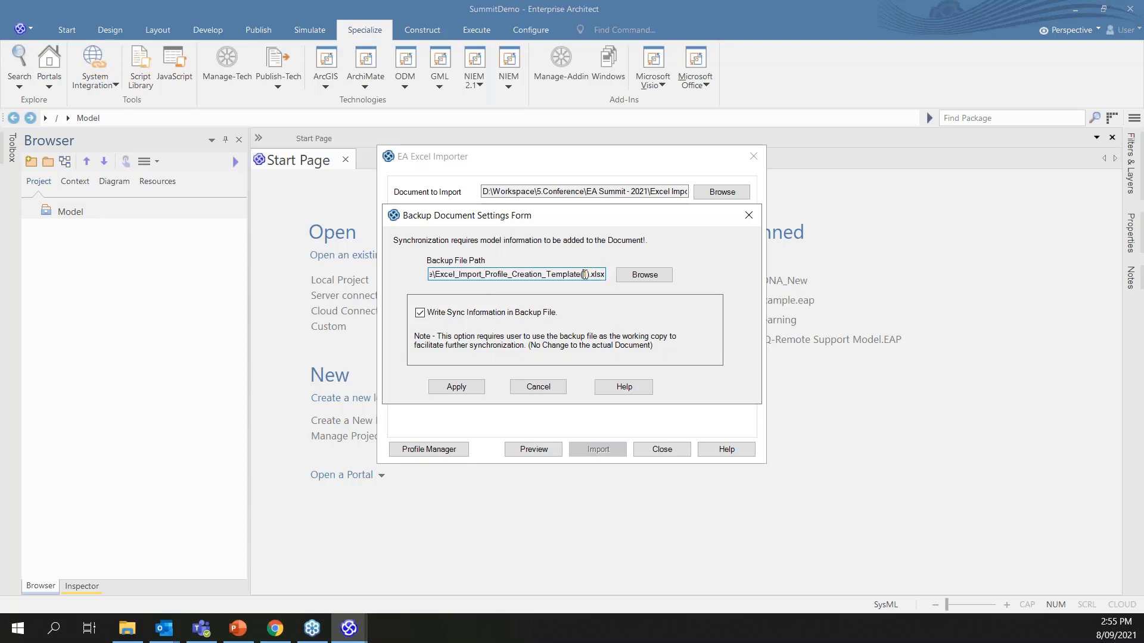
drag(580, 275, 590, 275)
- Set the backup file to Excel_Import_Profile_Creation_BackupSync.xlsx in the Profile_Template folder and apply the backup settings
click(661, 275)
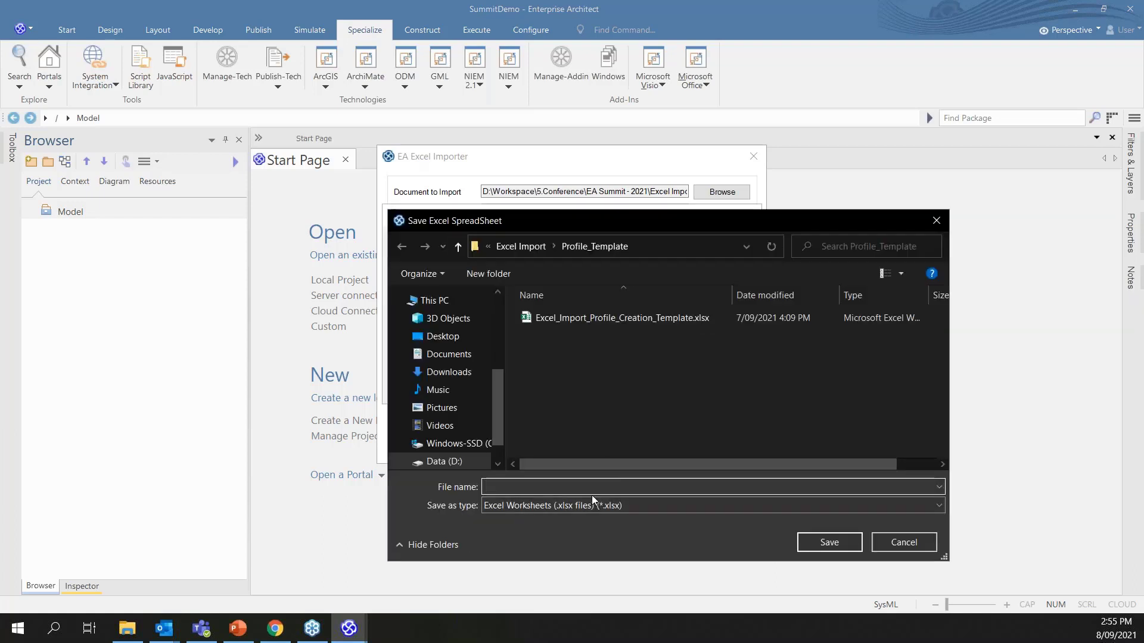
click(611, 320)
click(645, 488)
click(645, 487)
key(BackSpace)
key(BackSpace)
key(BackSpace)
key(BackSpace)
key(BackSpace)
key(BackSpace)
key(BackSpace)
key(BackSpace)
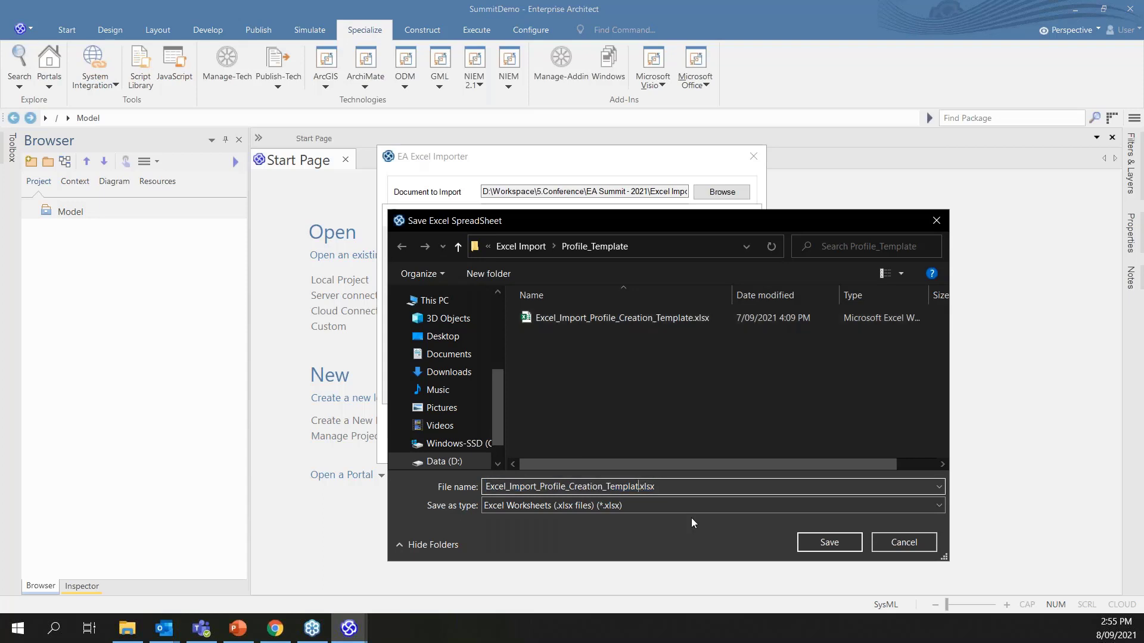
text(Bacj)
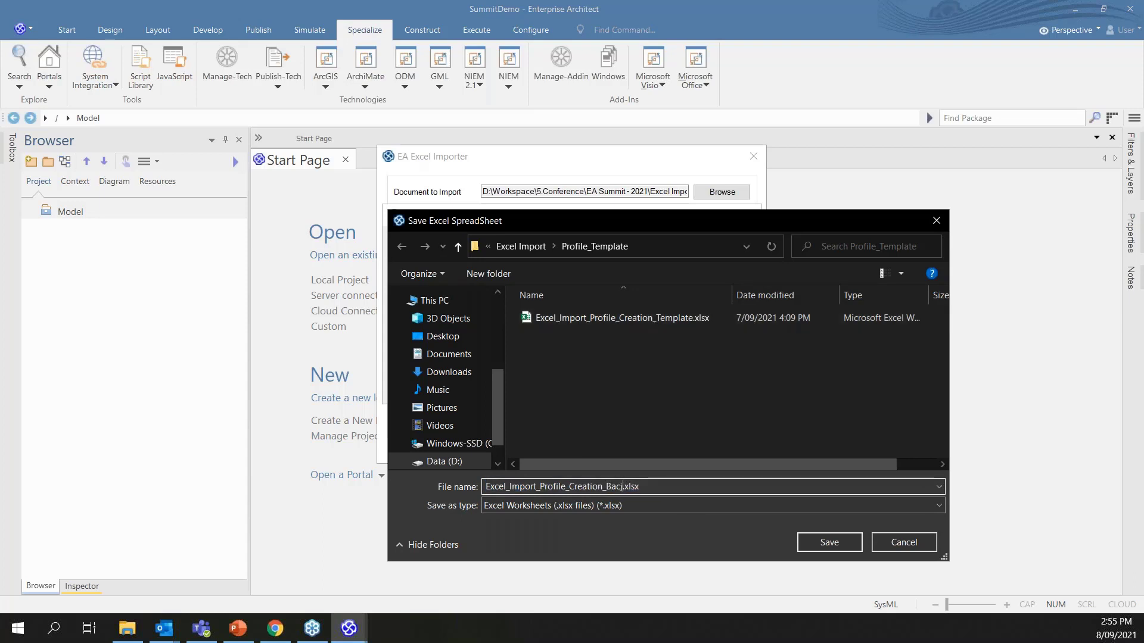
key(BackSpace)
text(kupSync)
click(828, 541)
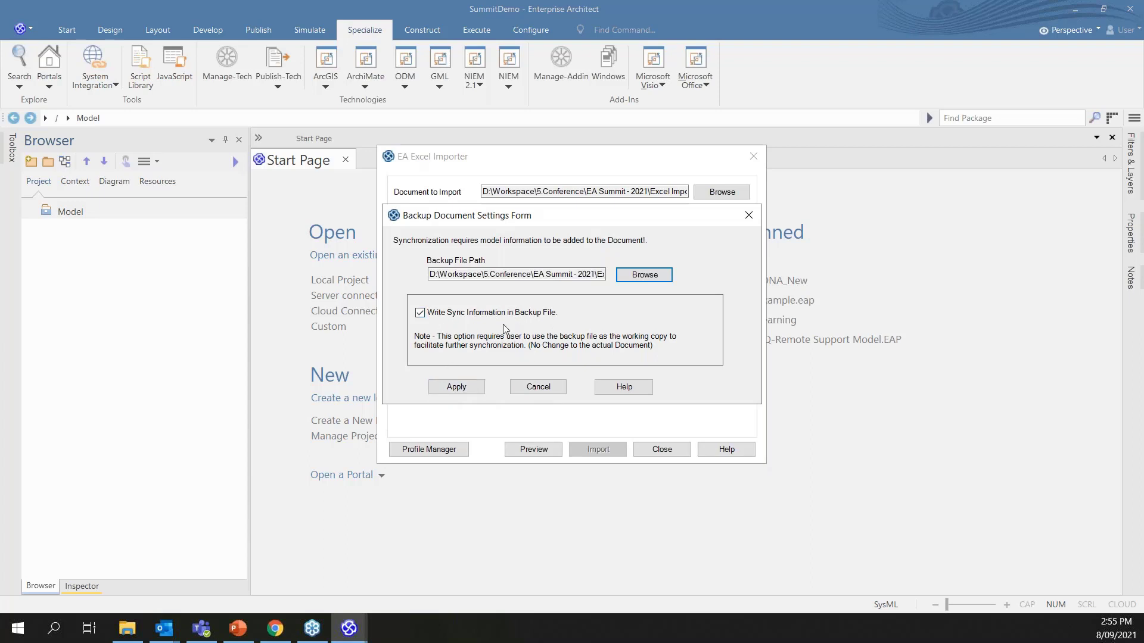
click(456, 387)
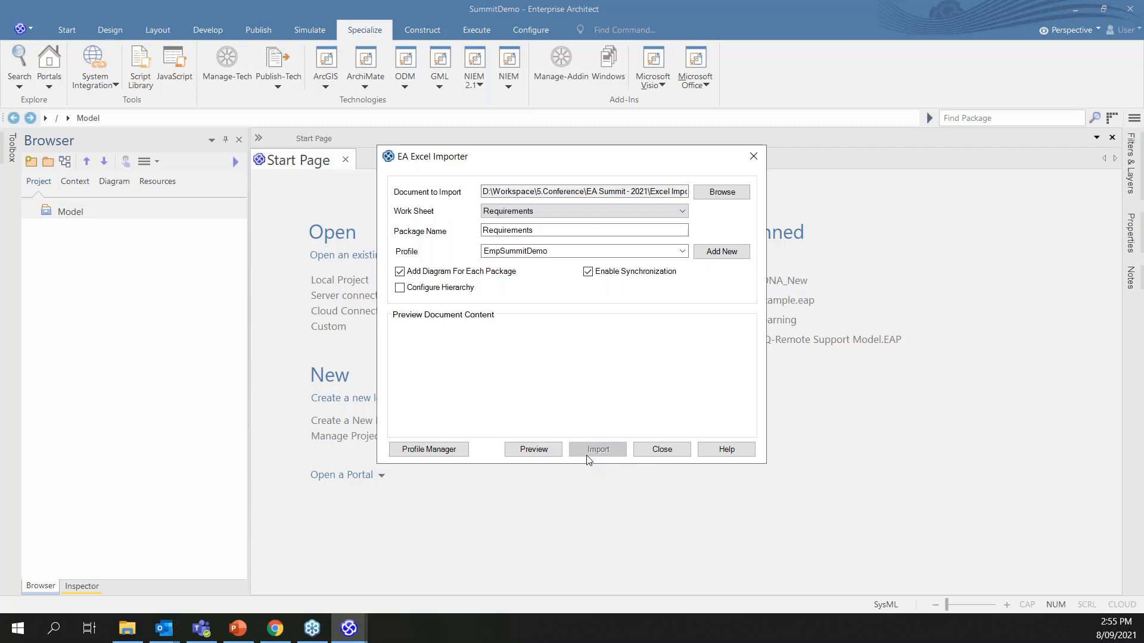
- Generate the document content preview and examine the hierarchy and properties of the requirements
click(534, 454)
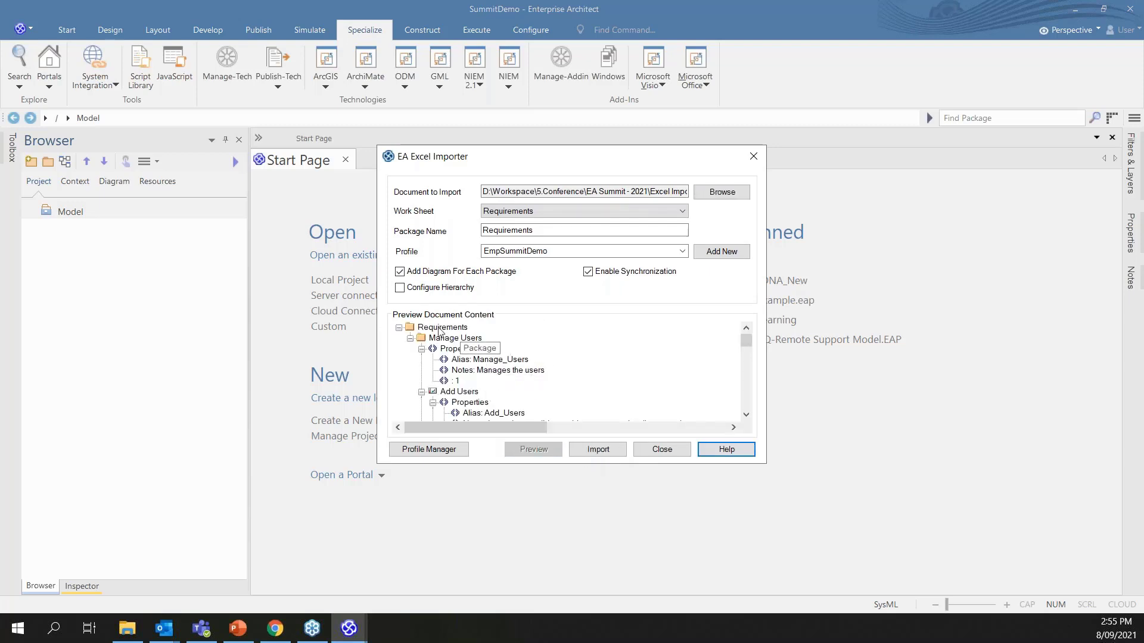
scroll(470, 356, down, 5)
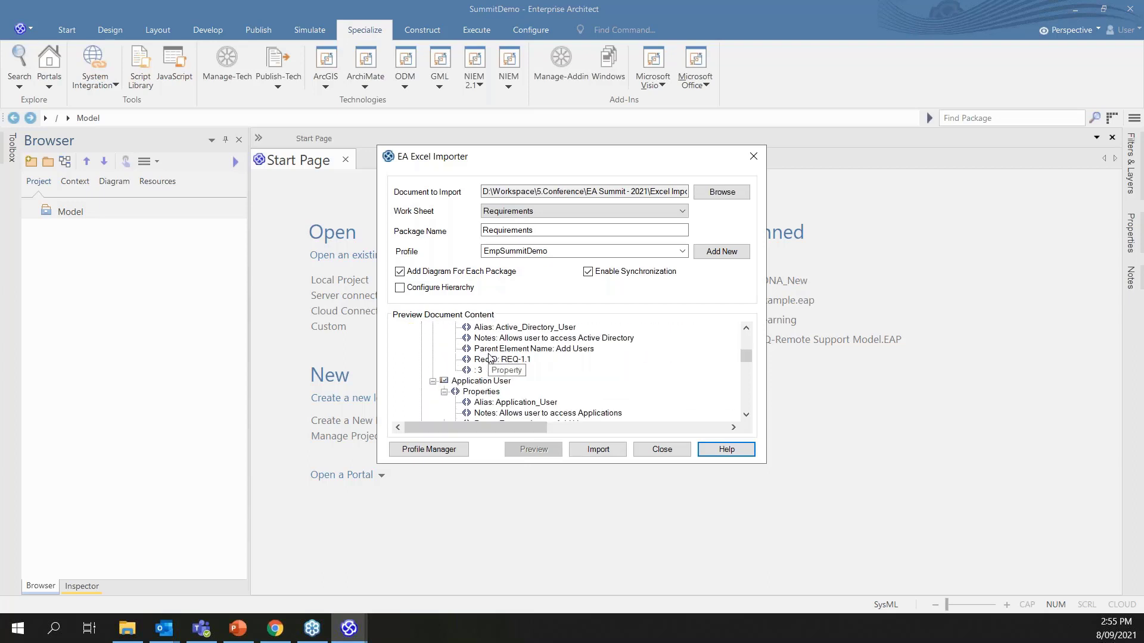
- Import the previewed requirements, accepting the source-to-destination Aggregation connectors to Add Users, and dismiss the import reports
scroll(489, 358, down, 1)
scroll(488, 357, down, 3)
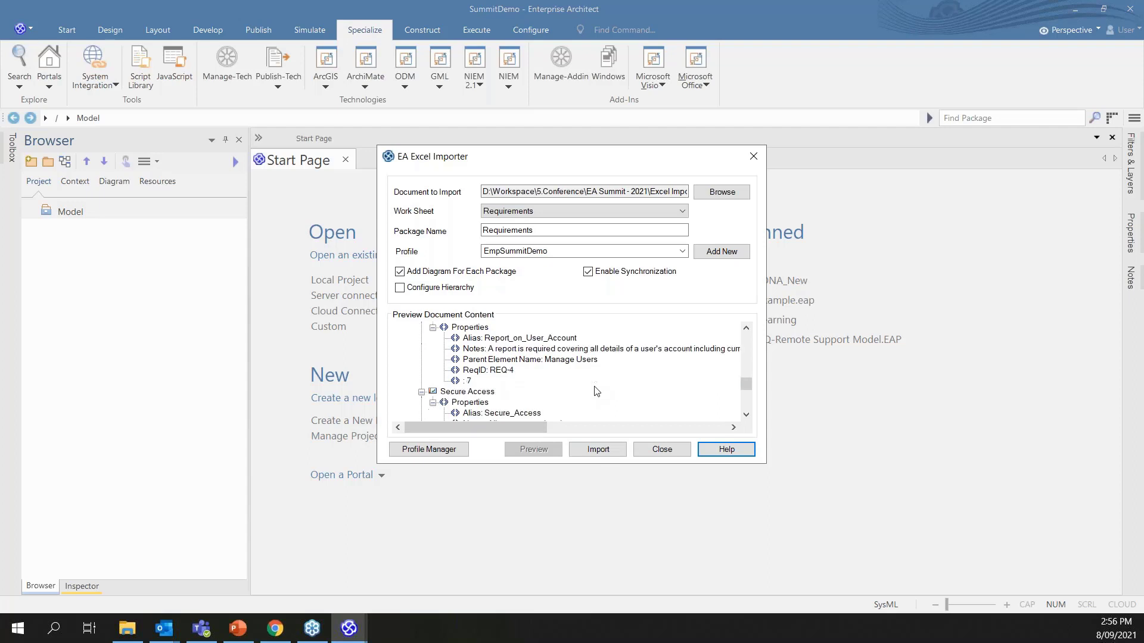
scroll(593, 388, down, 9)
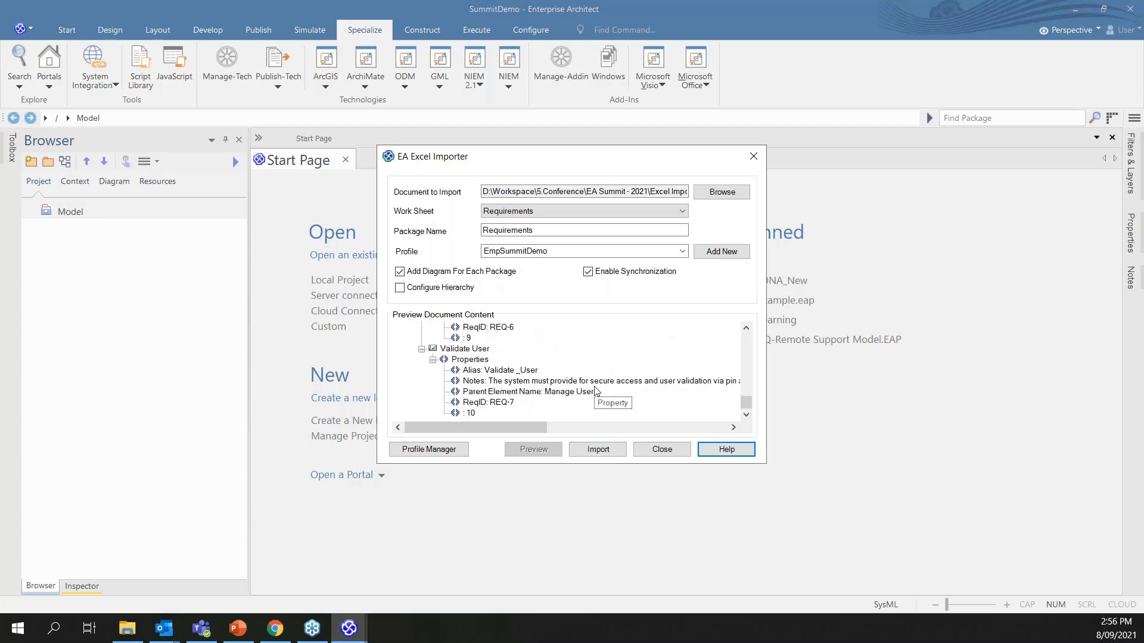
click(596, 450)
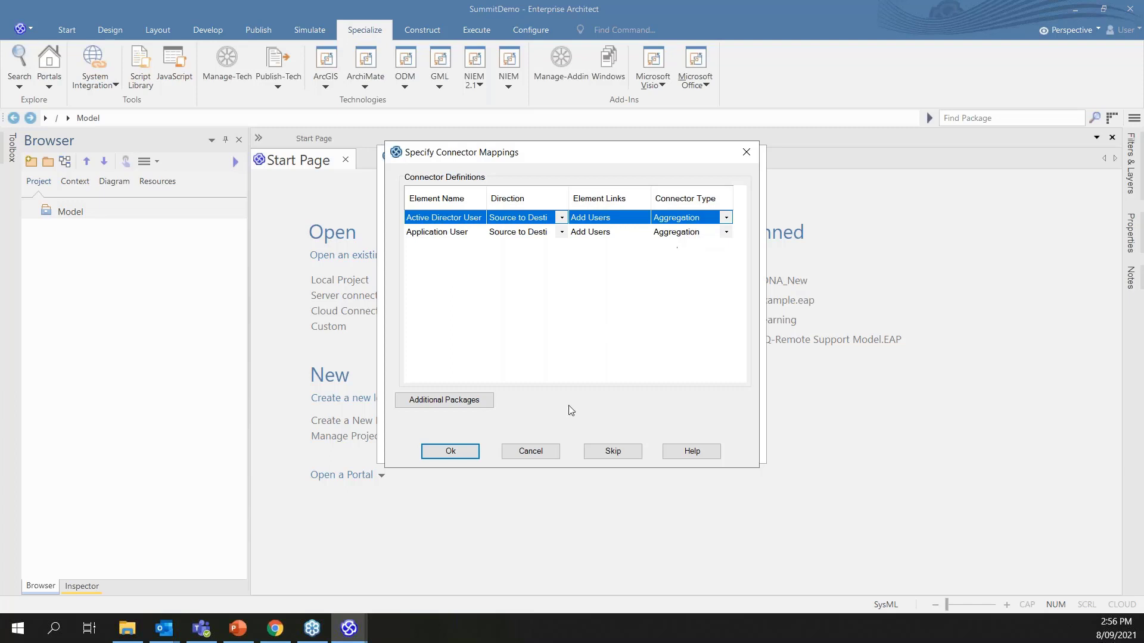
click(450, 452)
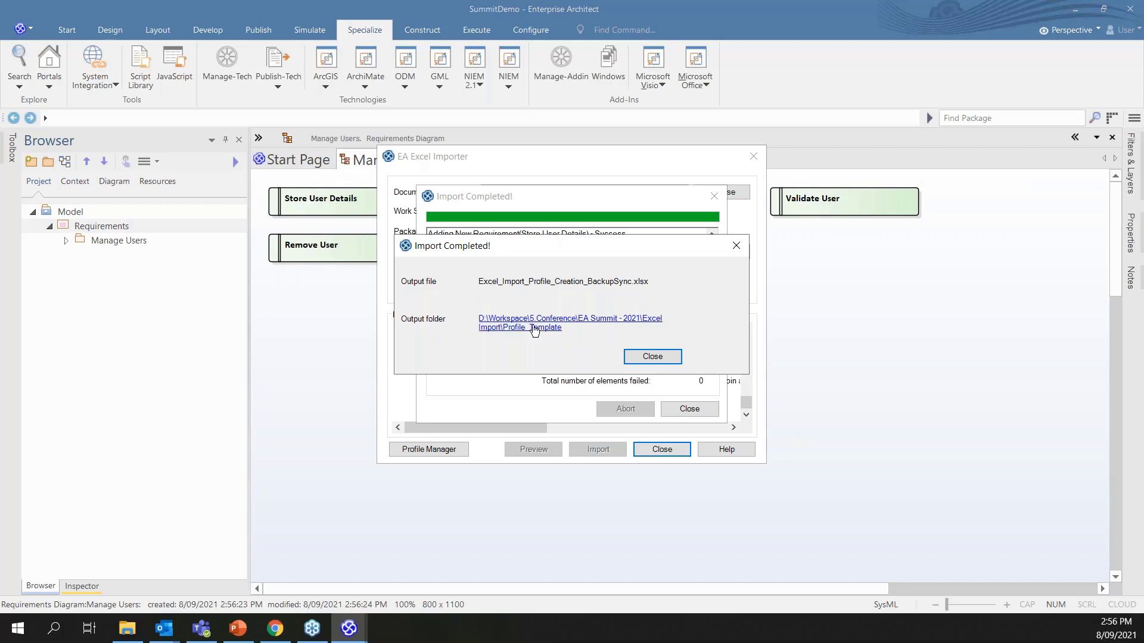
click(651, 357)
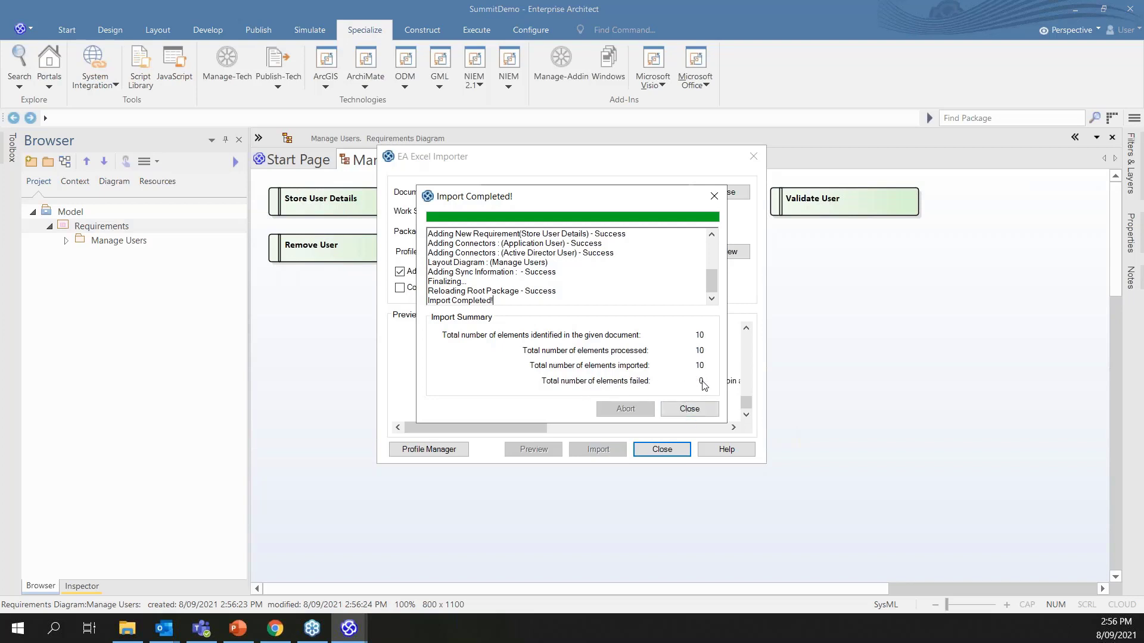
click(688, 410)
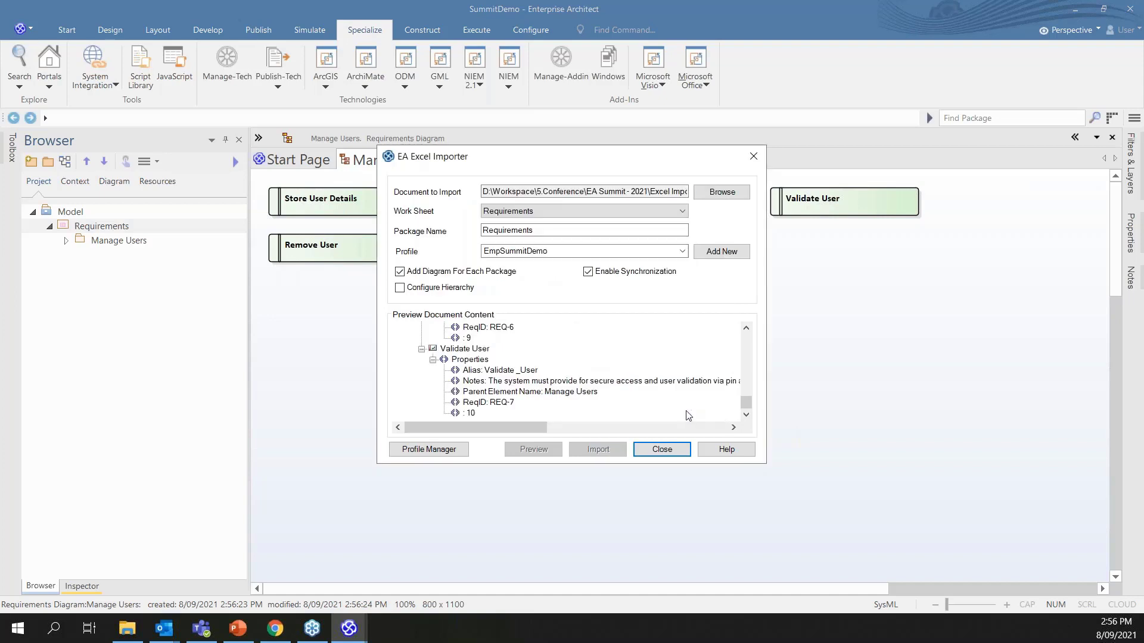
- Leave the importer and examine the contents of the Manage Users package, including Add Users, and the elements on its diagram
click(66, 241)
click(82, 270)
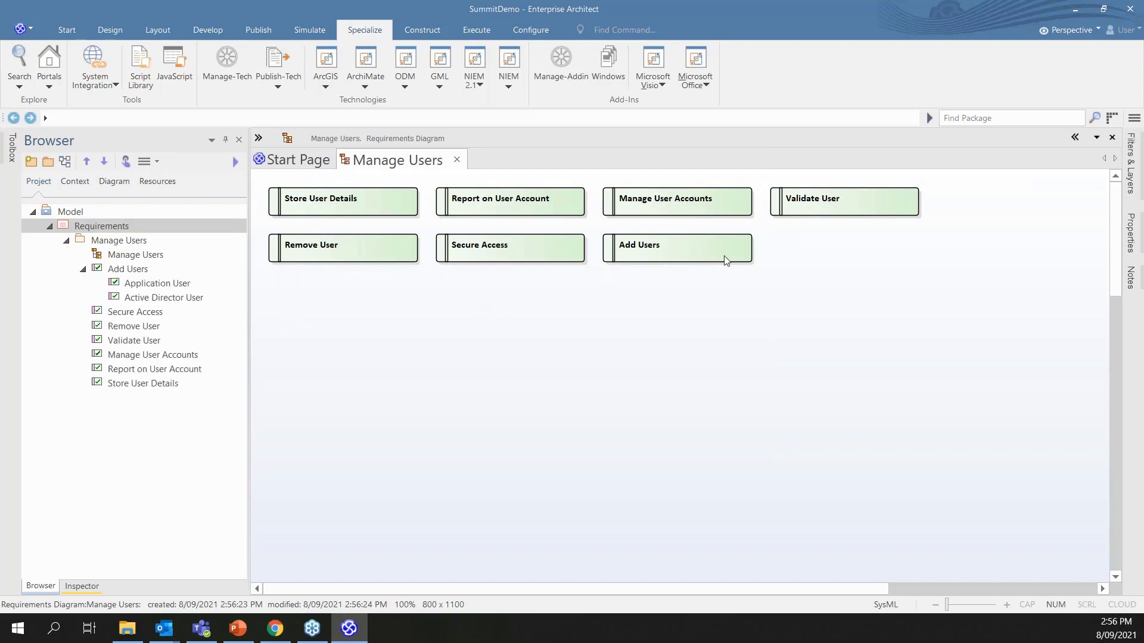
drag(948, 384, 255, 175)
click(317, 229)
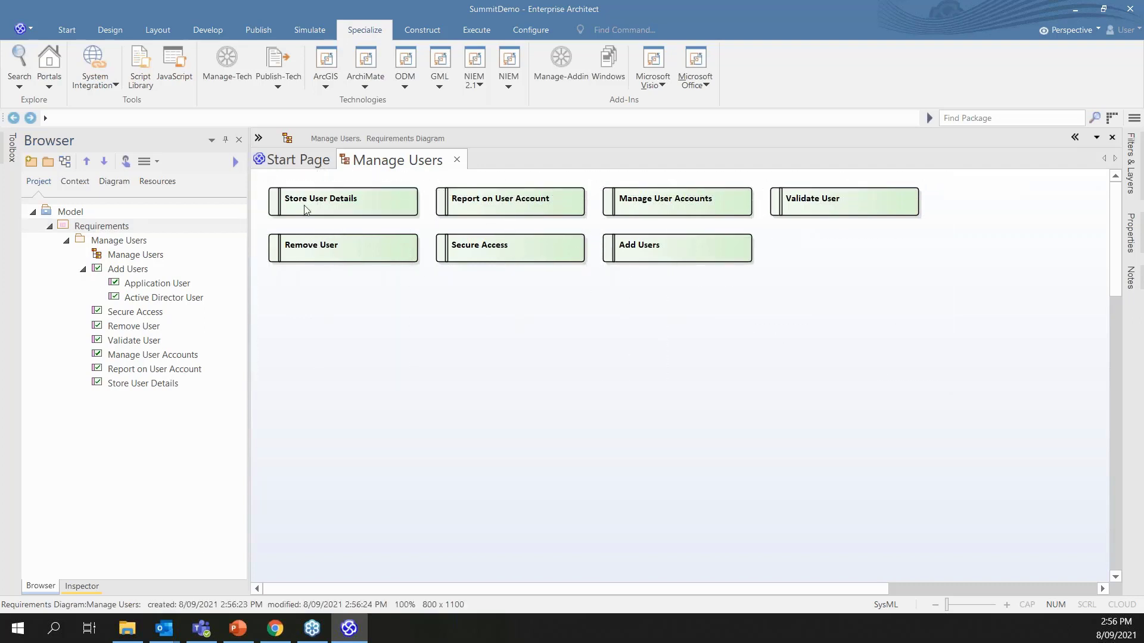
- Keep the element properties docked and widened, and examine those of Store User Details and Report on User Account, including the project details
click(316, 198)
mouse_move(1136, 247)
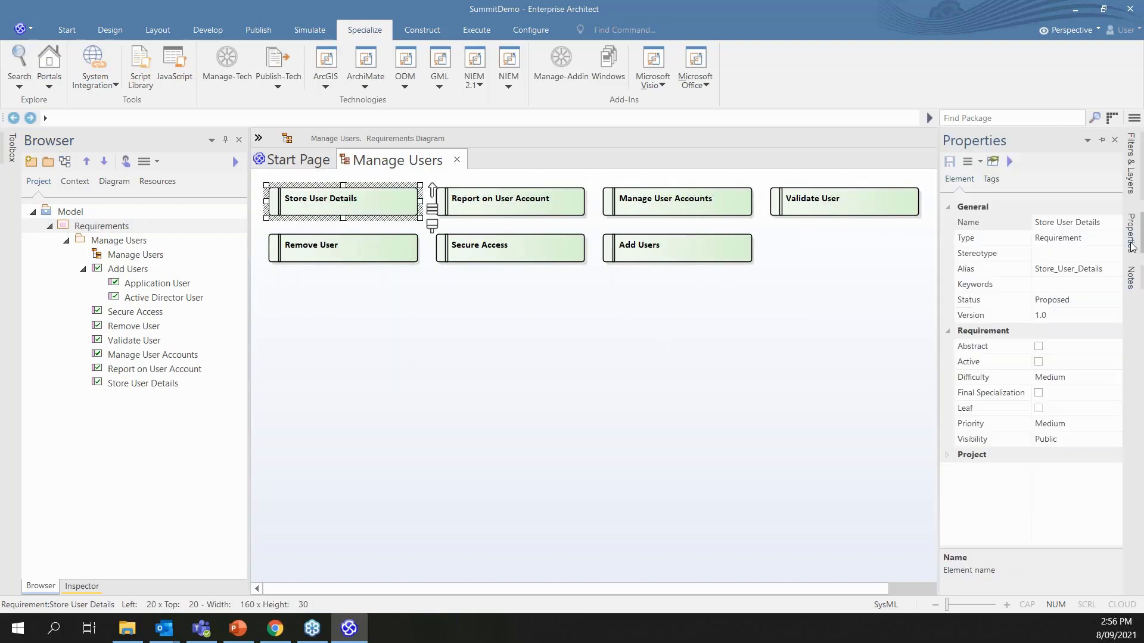
click(1103, 142)
drag(940, 258, 873, 257)
click(453, 202)
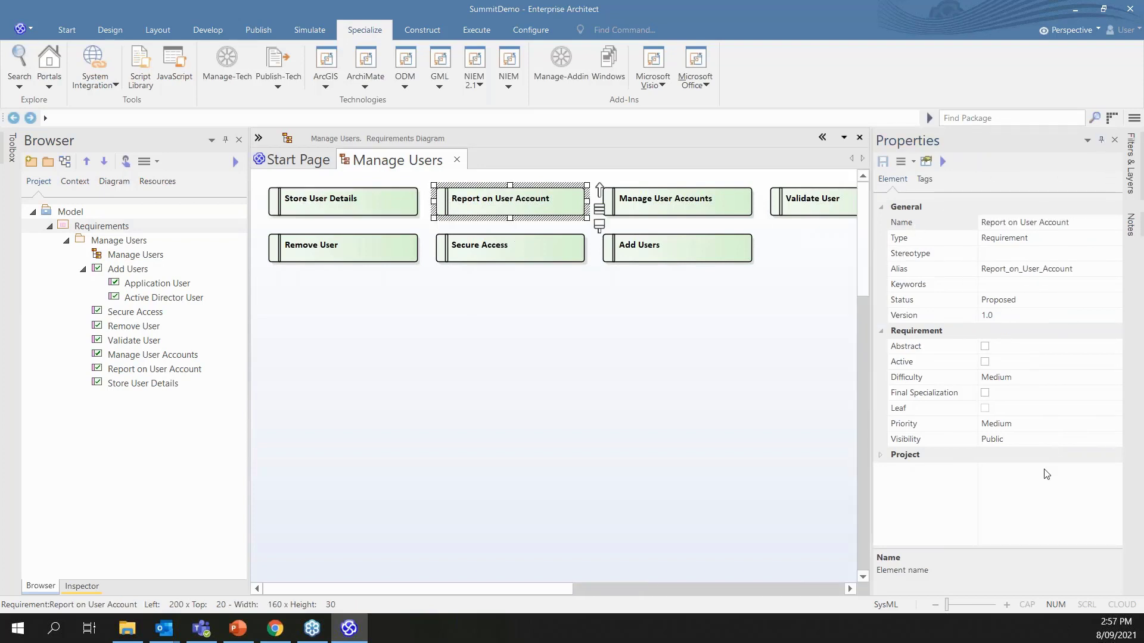
click(880, 454)
scroll(908, 454, down, 1)
scroll(908, 452, up, 1)
- Examine the notes of Report on User Account and the neighbouring imported requirements, with the notes temporarily docked beside the diagram
click(1131, 225)
click(1101, 140)
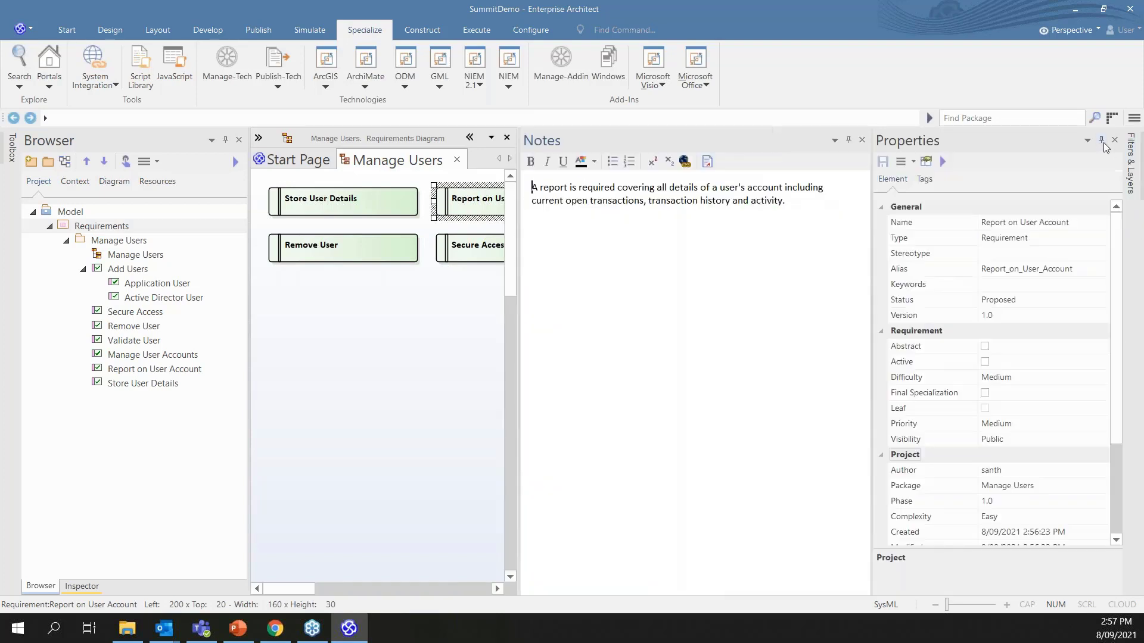
click(344, 250)
click(330, 207)
click(457, 250)
click(493, 207)
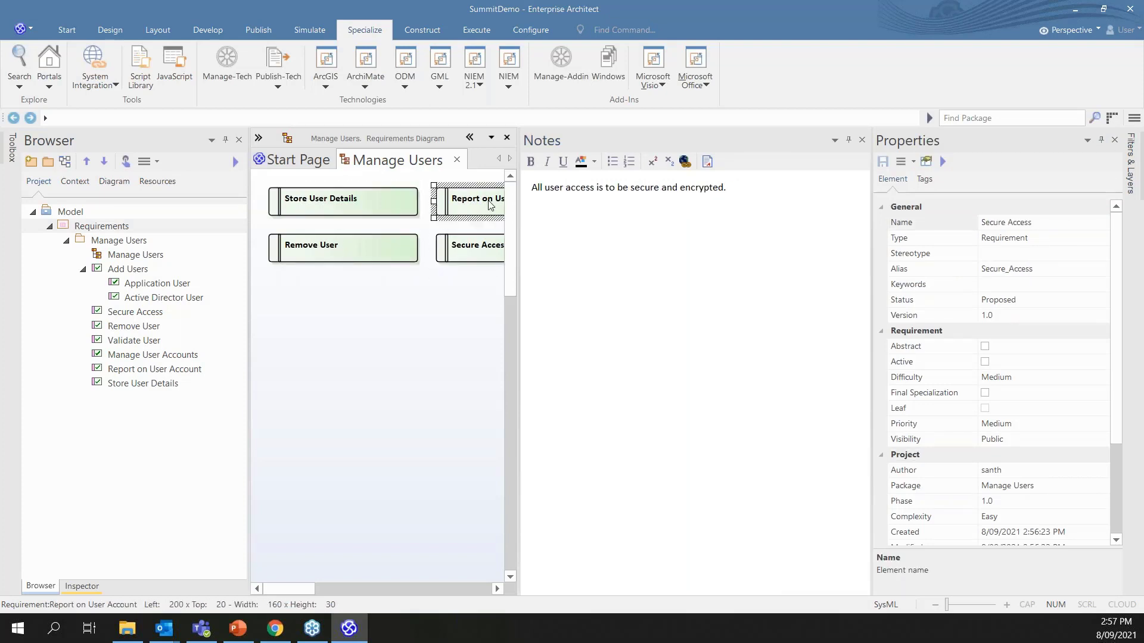
click(849, 141)
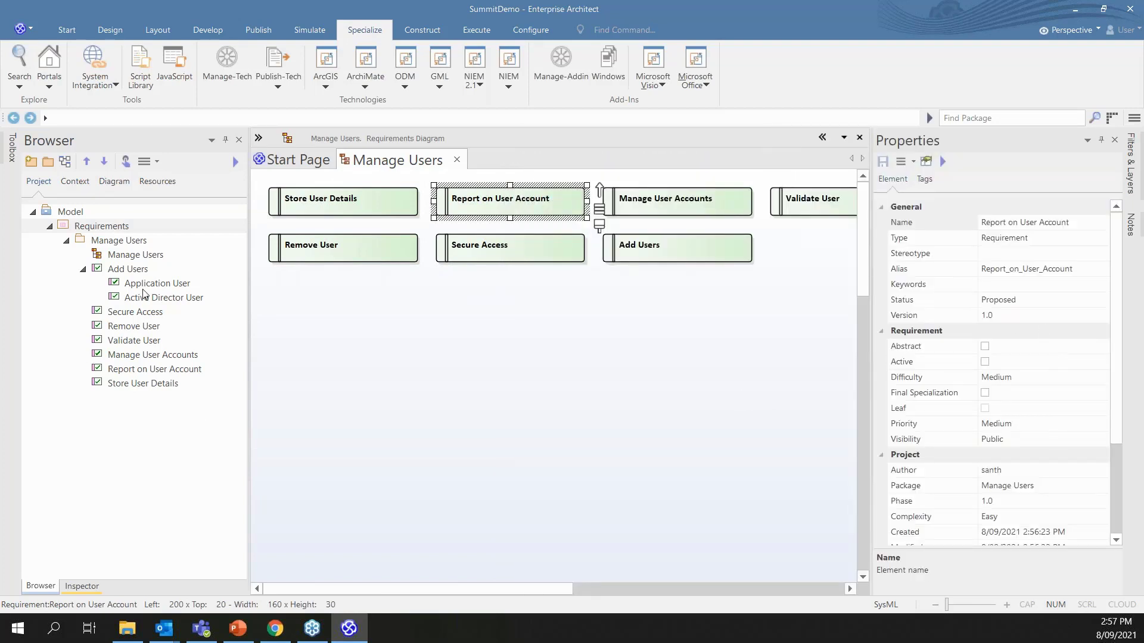
- Place the Application User and Active Director User requirements below Add Users on the Manage Users diagram and narrow the docked properties
drag(147, 284, 470, 339)
click(553, 362)
drag(142, 299, 662, 341)
key(Return)
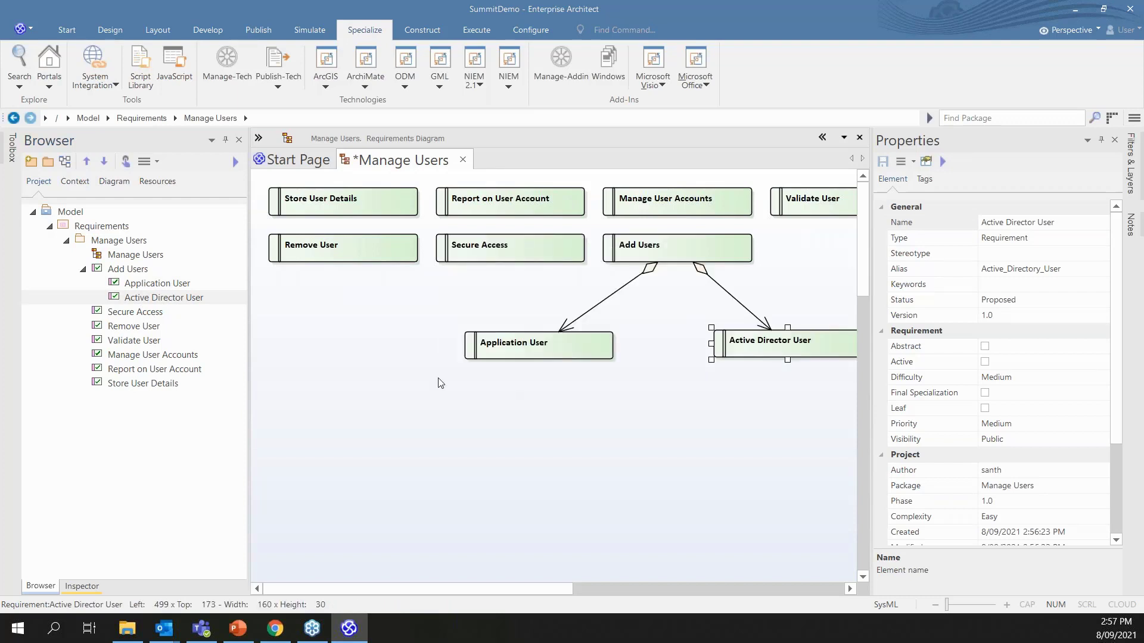
click(713, 469)
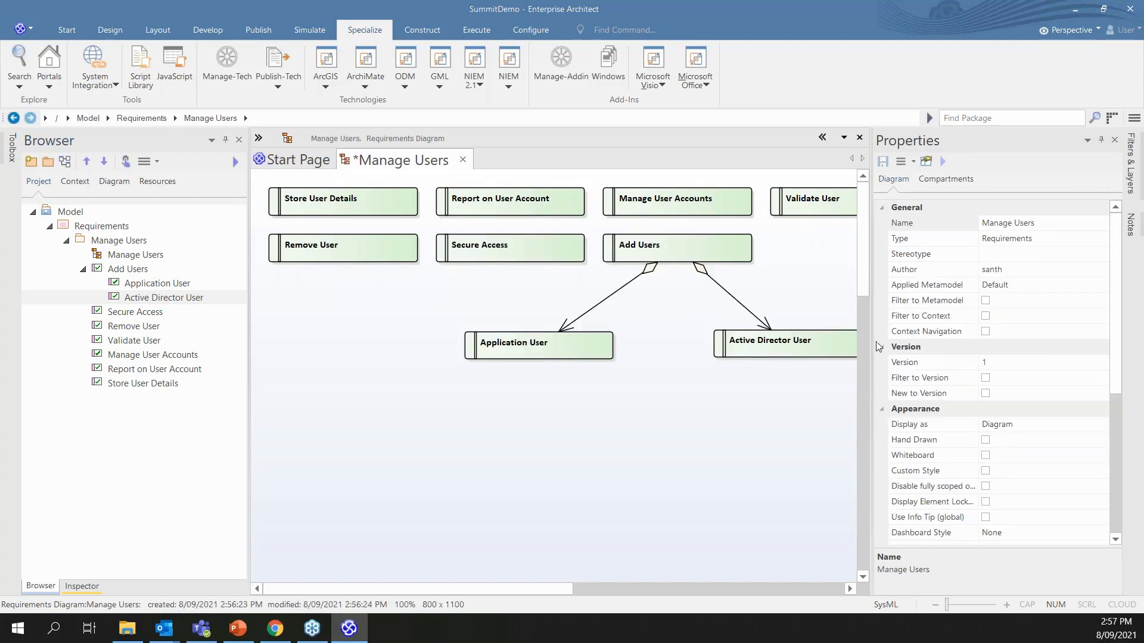
drag(872, 338, 938, 338)
click(654, 257)
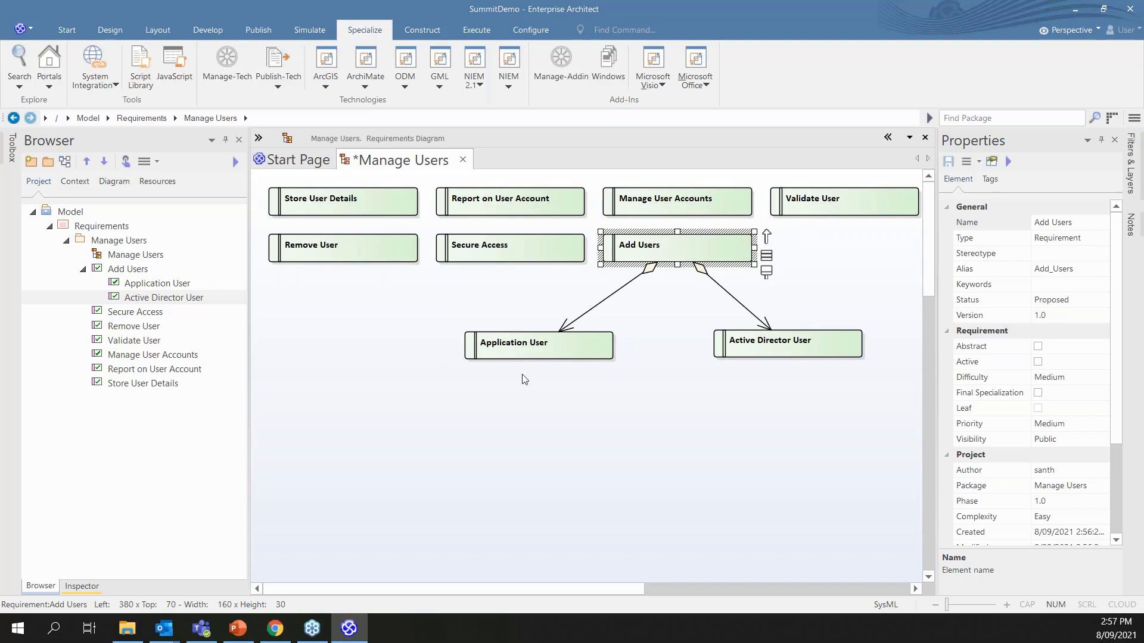
click(641, 429)
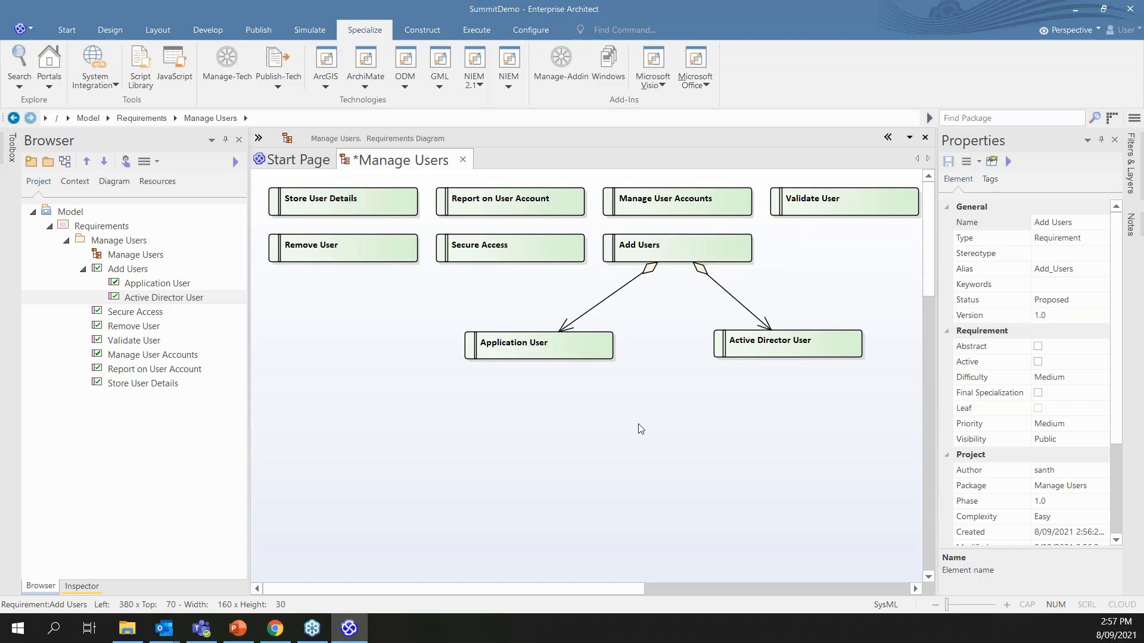
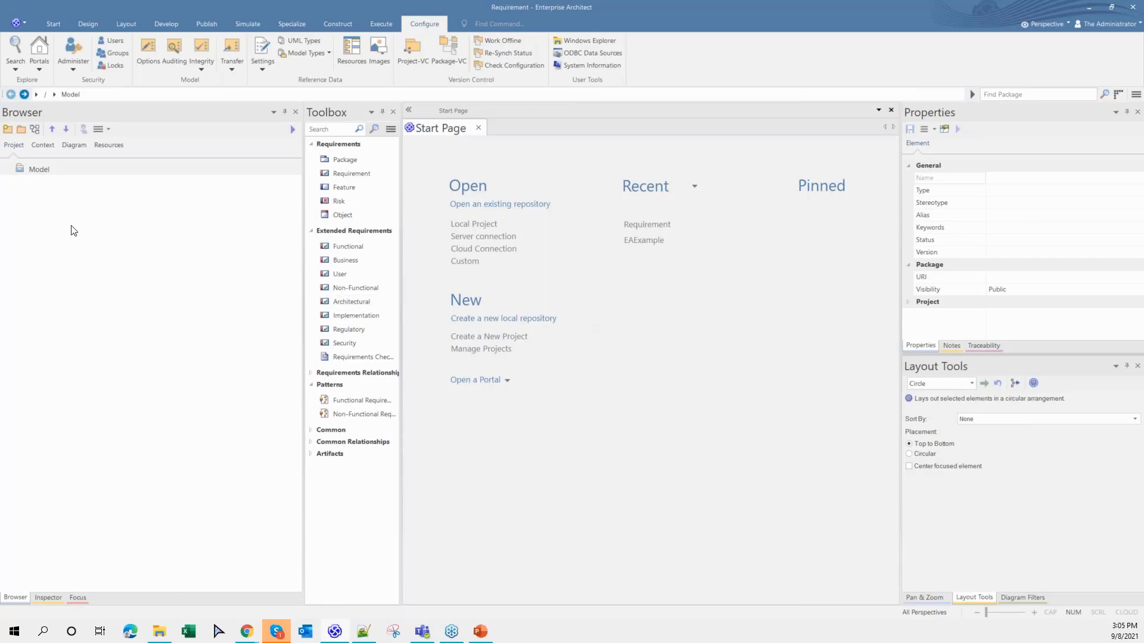
- Open the profile manager for Word document imports in the Requirement project
right_click(53, 170)
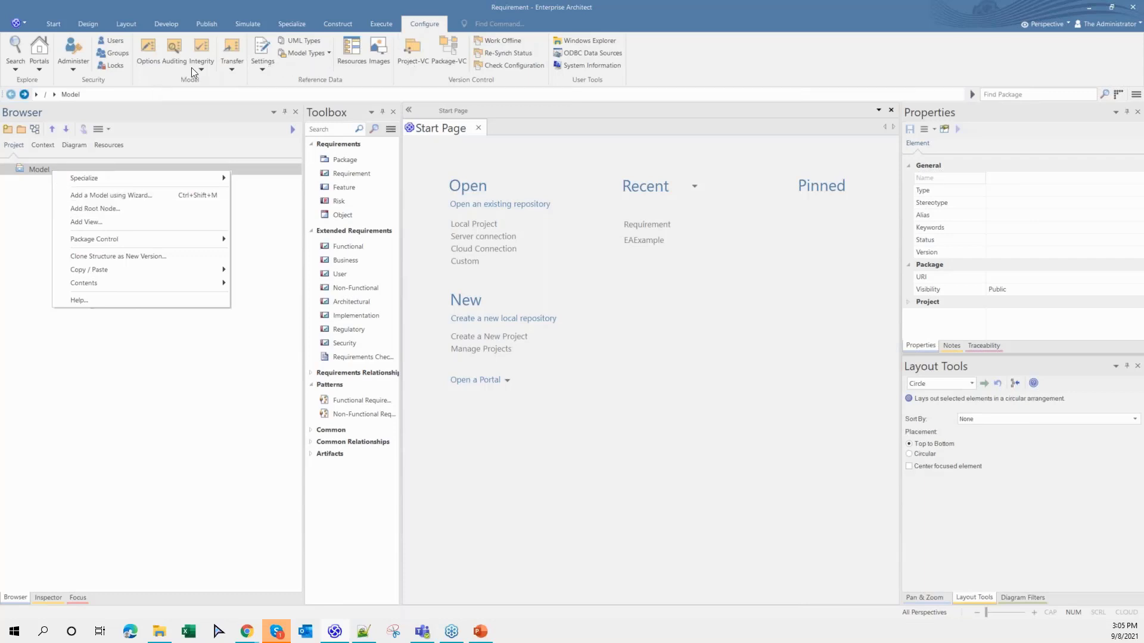
click(202, 25)
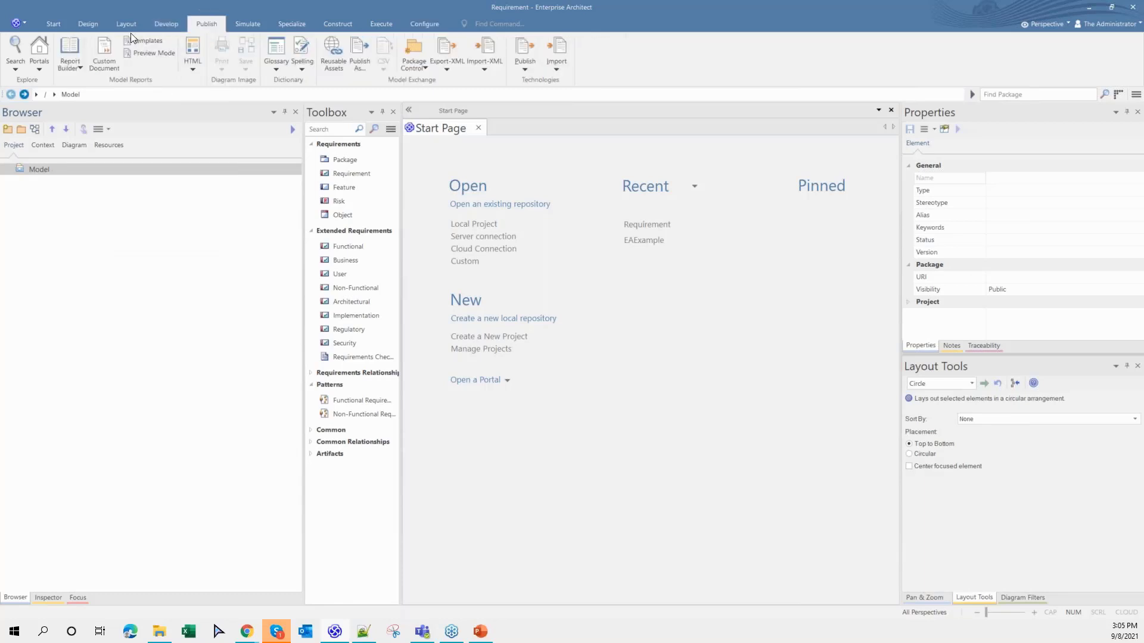
click(54, 23)
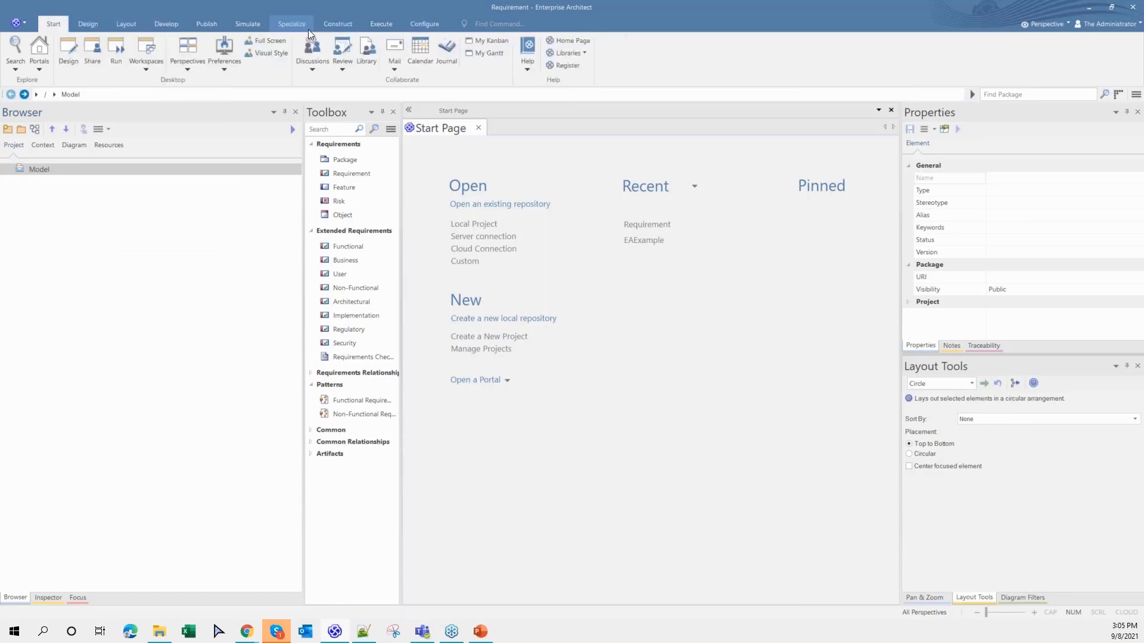
click(292, 23)
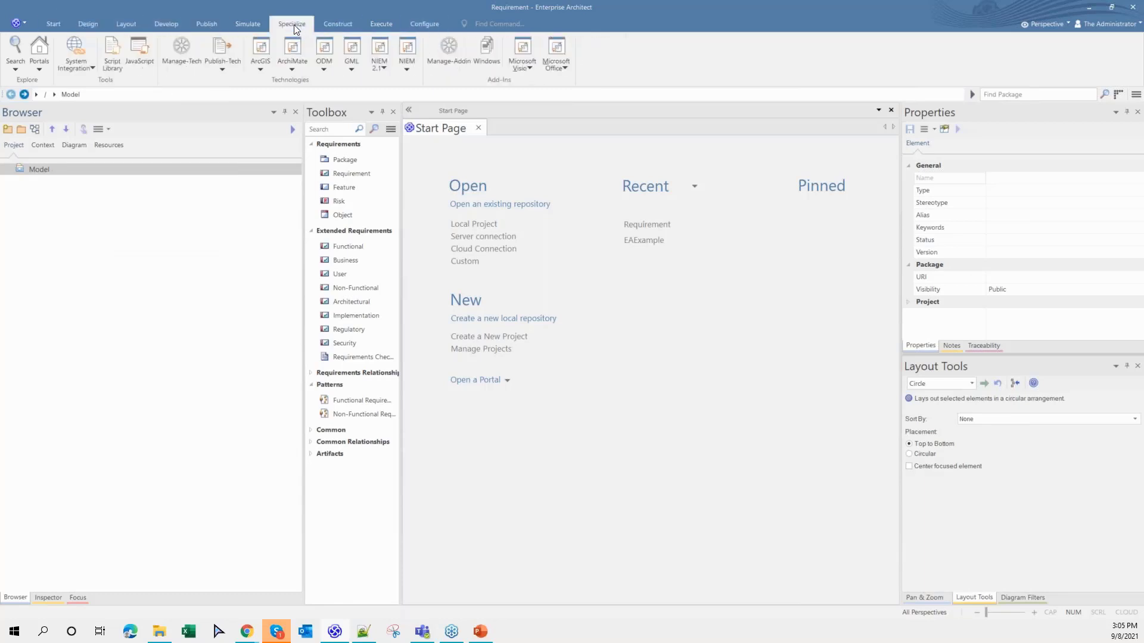
click(554, 67)
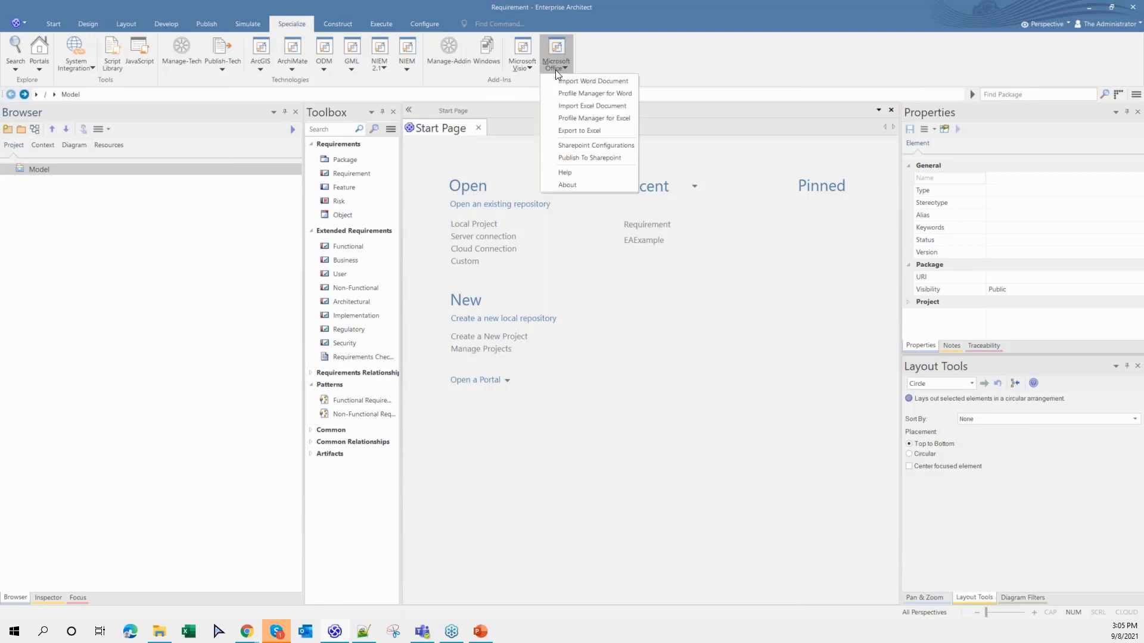
click(563, 93)
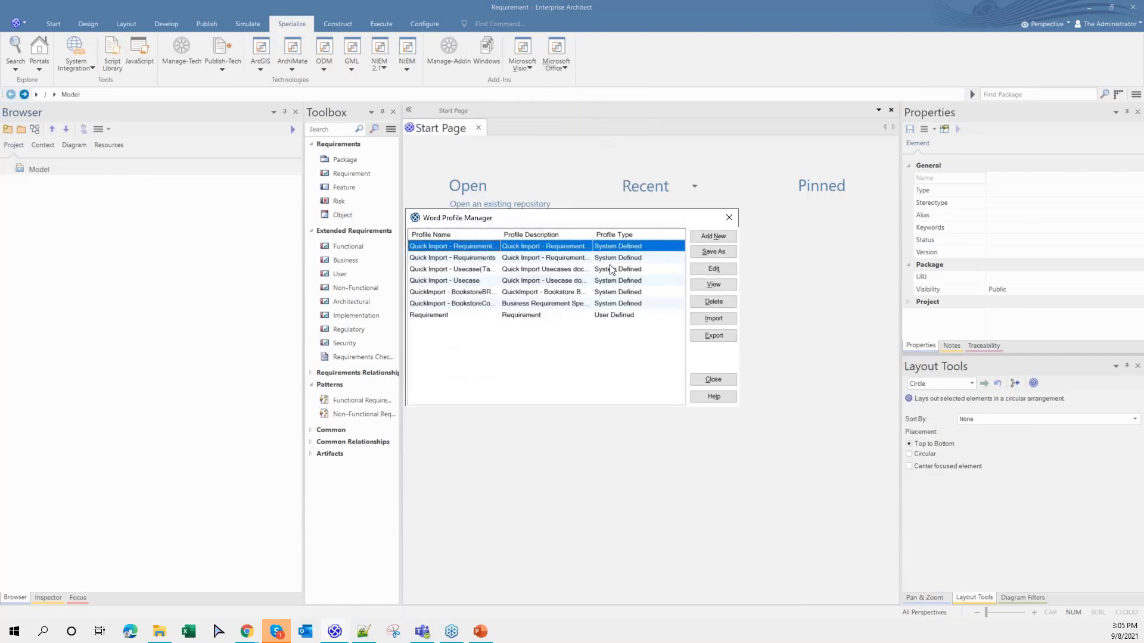
- Start a new Word import profile and name it My Requirements
click(707, 236)
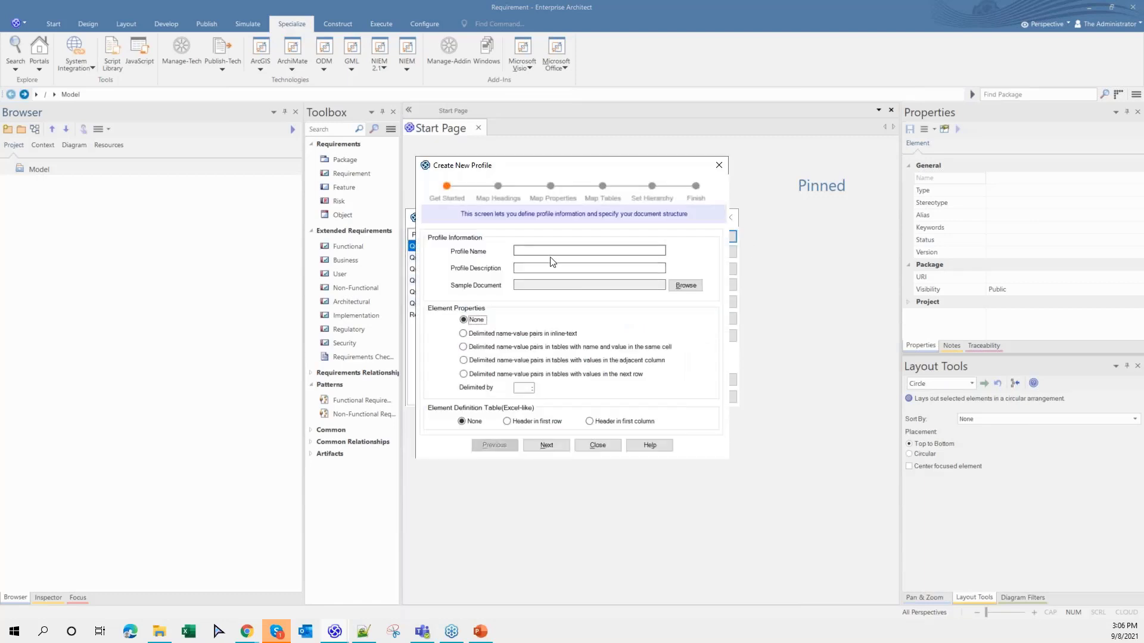
click(551, 252)
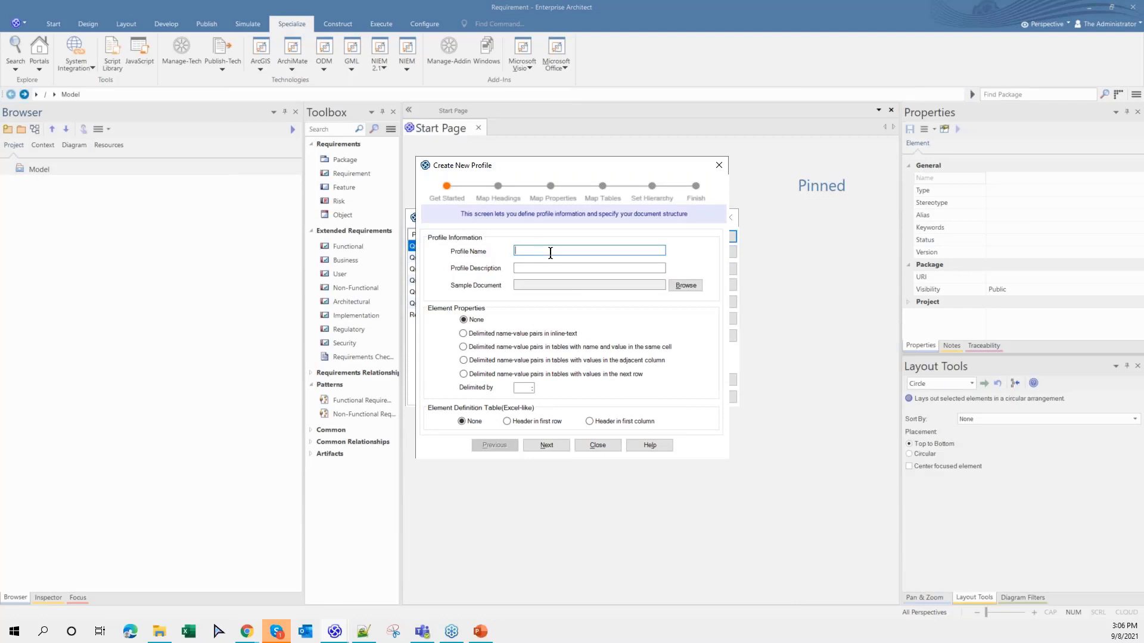
text(My Re)
text(quirements)
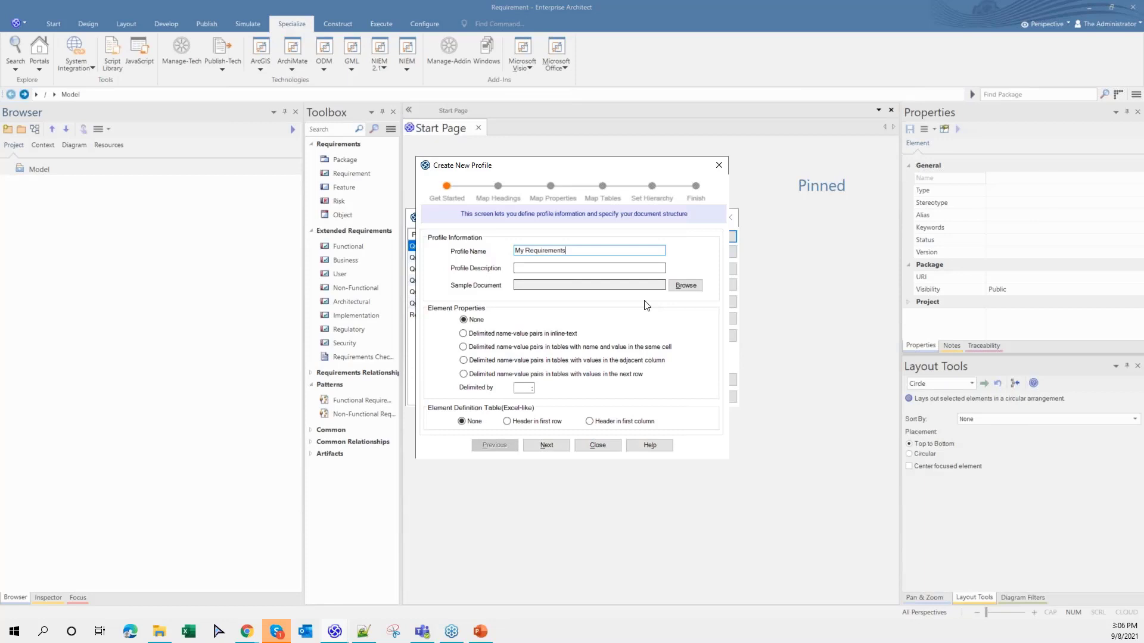
- Switch to the Word Import - Requirements document in Word and examine its headings and each requirement's priority, ID and signed-off properties
click(685, 286)
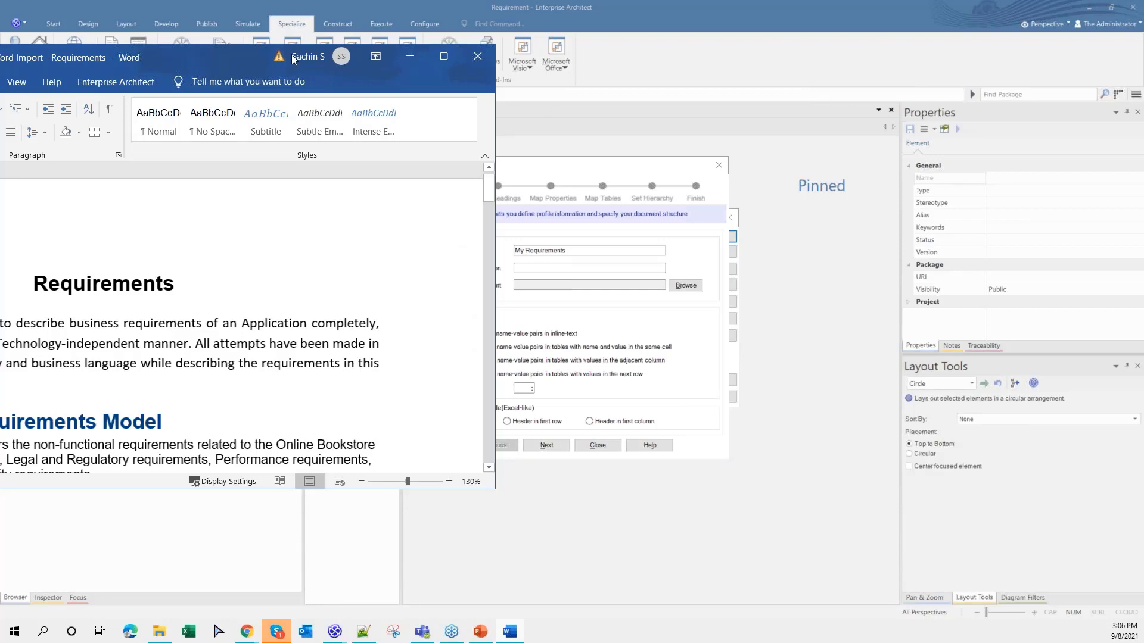
double_click(291, 55)
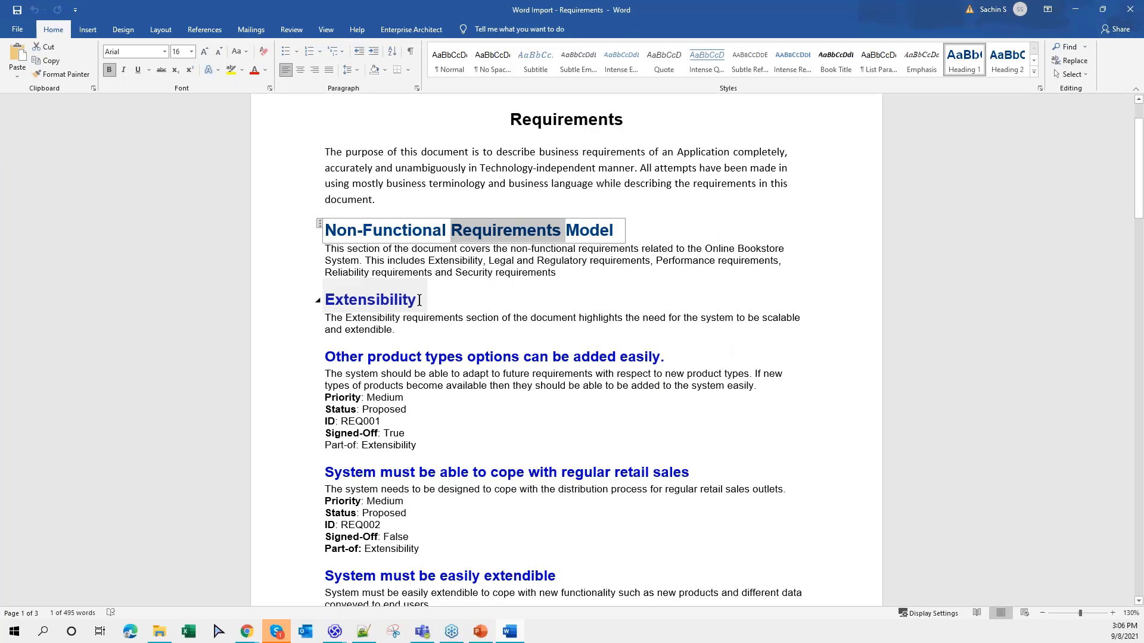
click(417, 299)
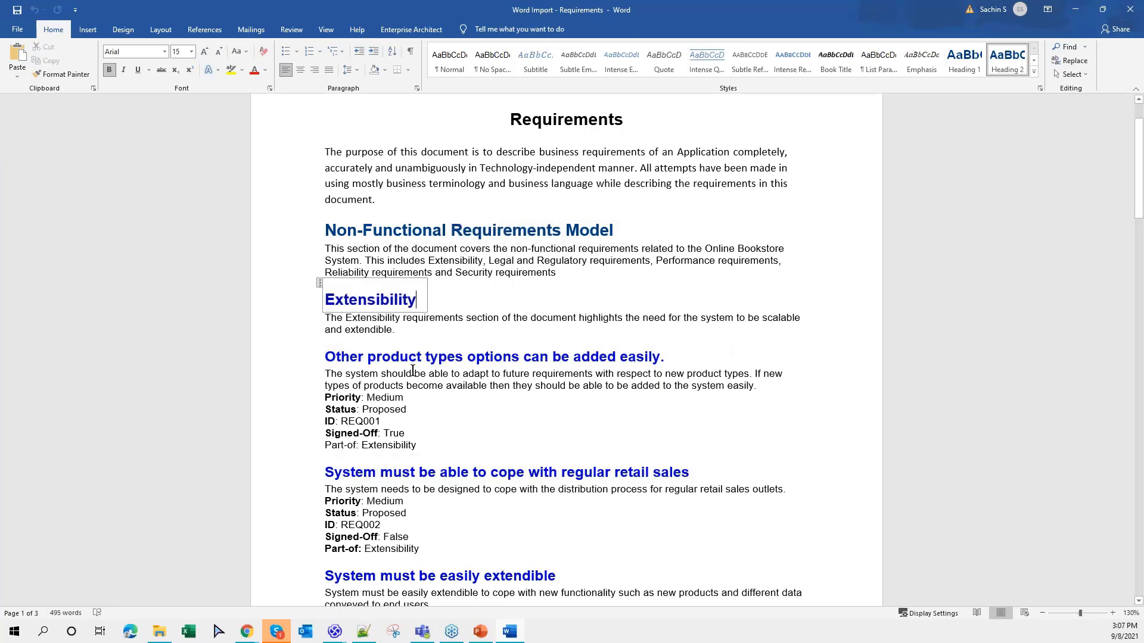
scroll(402, 439, down, 1)
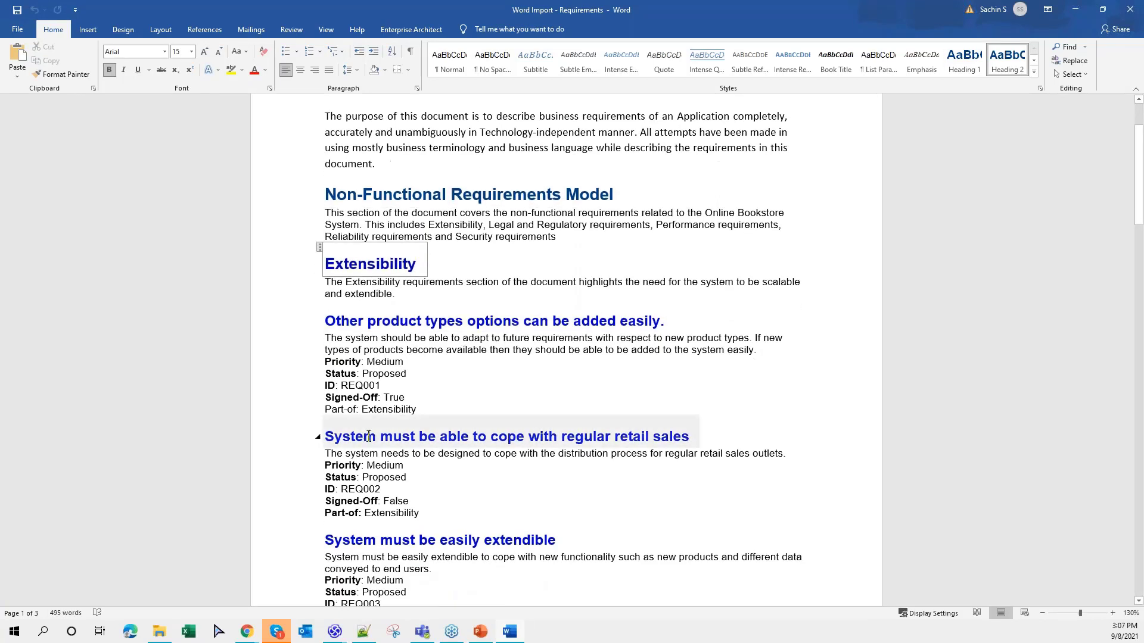
double_click(385, 362)
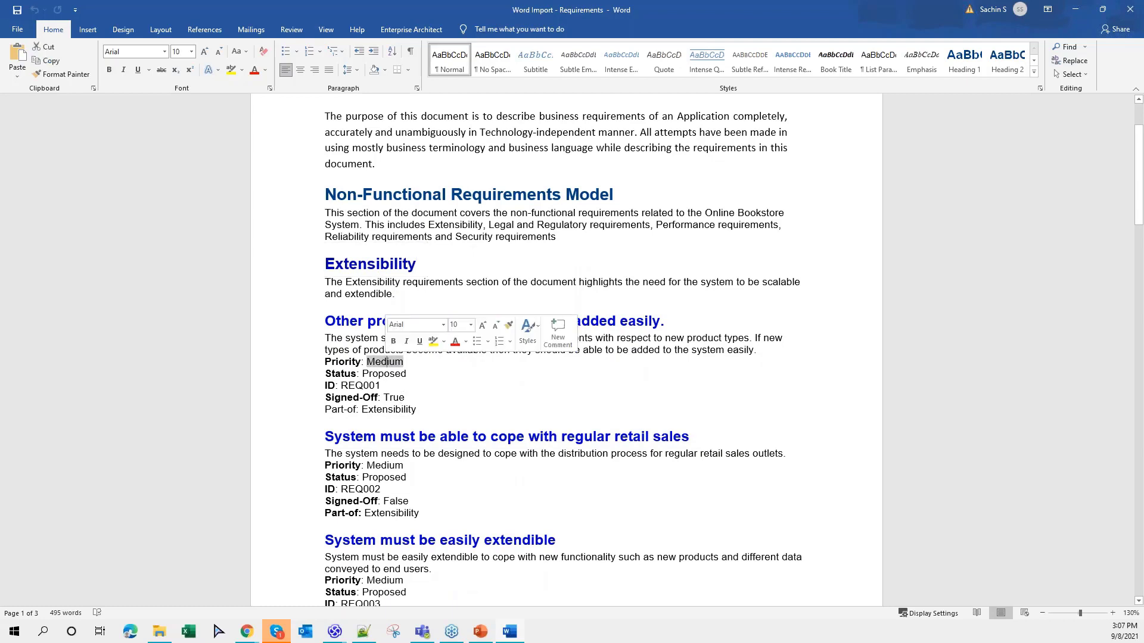
double_click(360, 385)
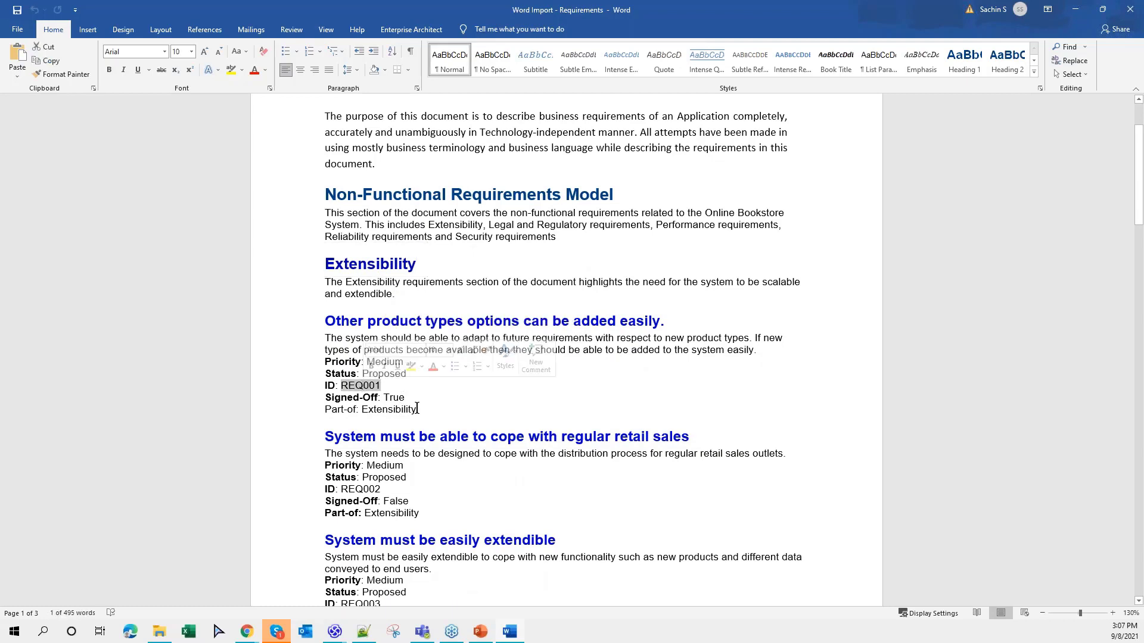
click(395, 396)
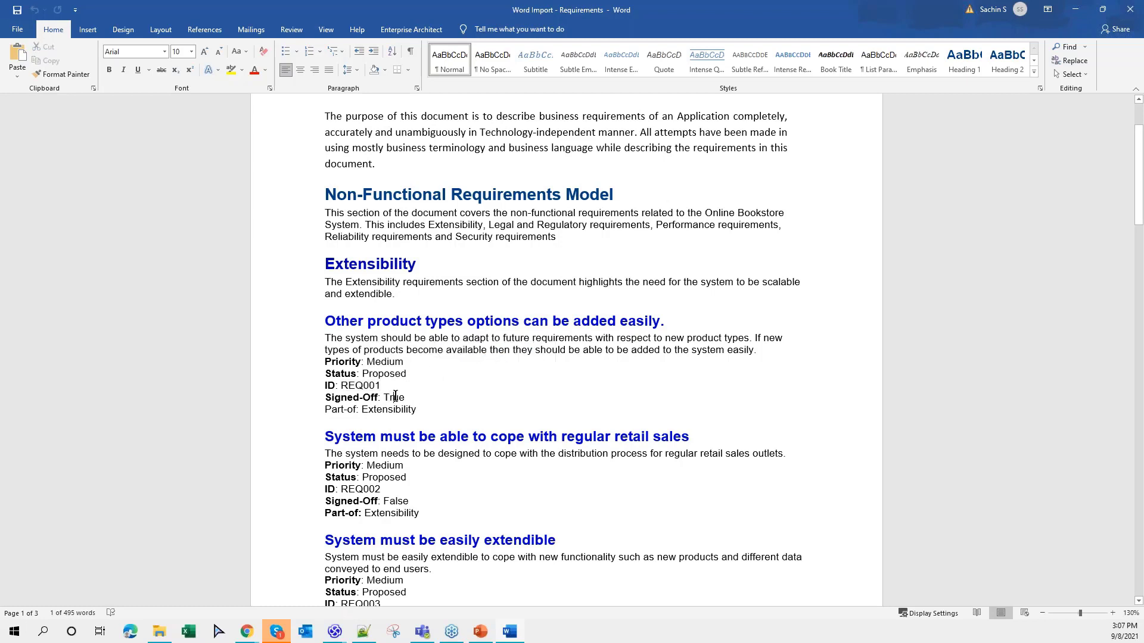
double_click(395, 397)
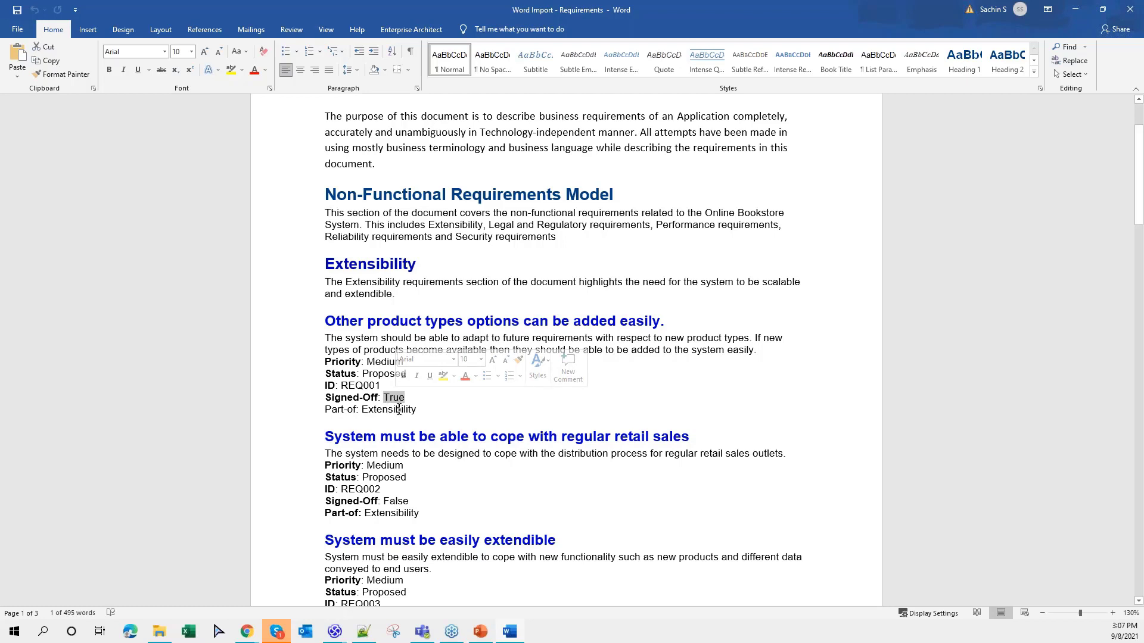
- Examine the Part-of property and the remaining Extensibility requirements in the Word document
double_click(400, 409)
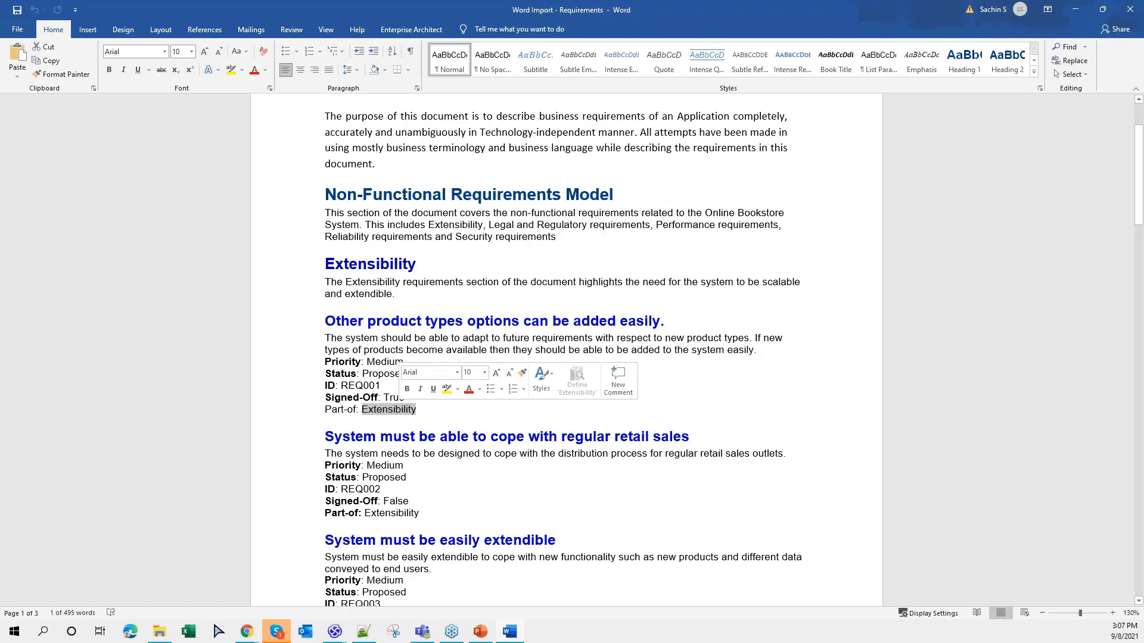
scroll(432, 438, up, 1)
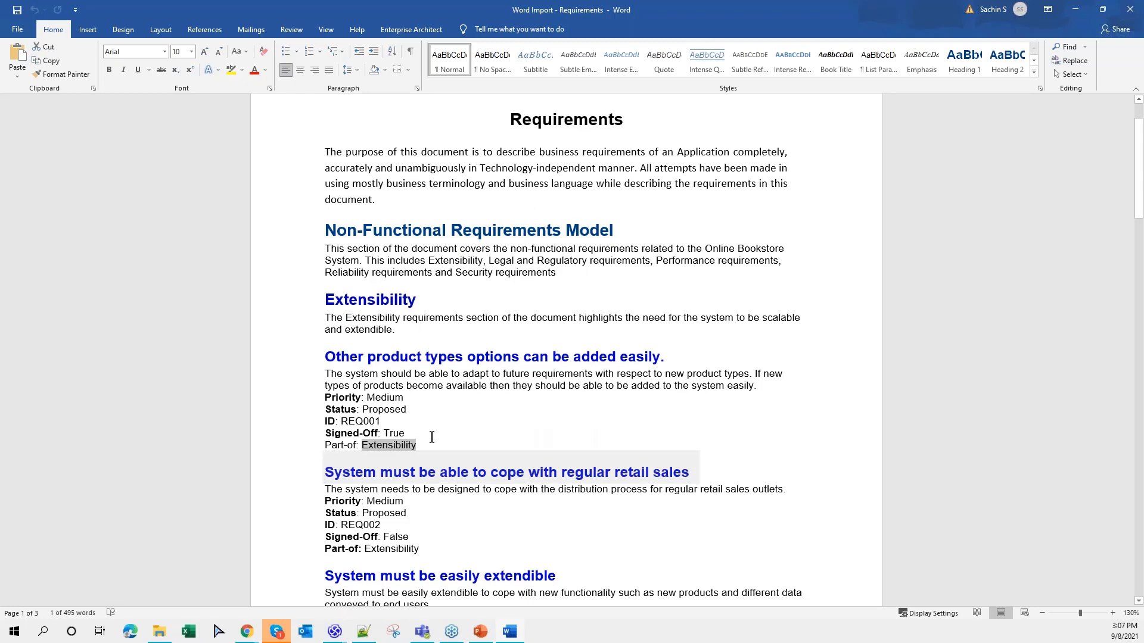
scroll(431, 438, down, 3)
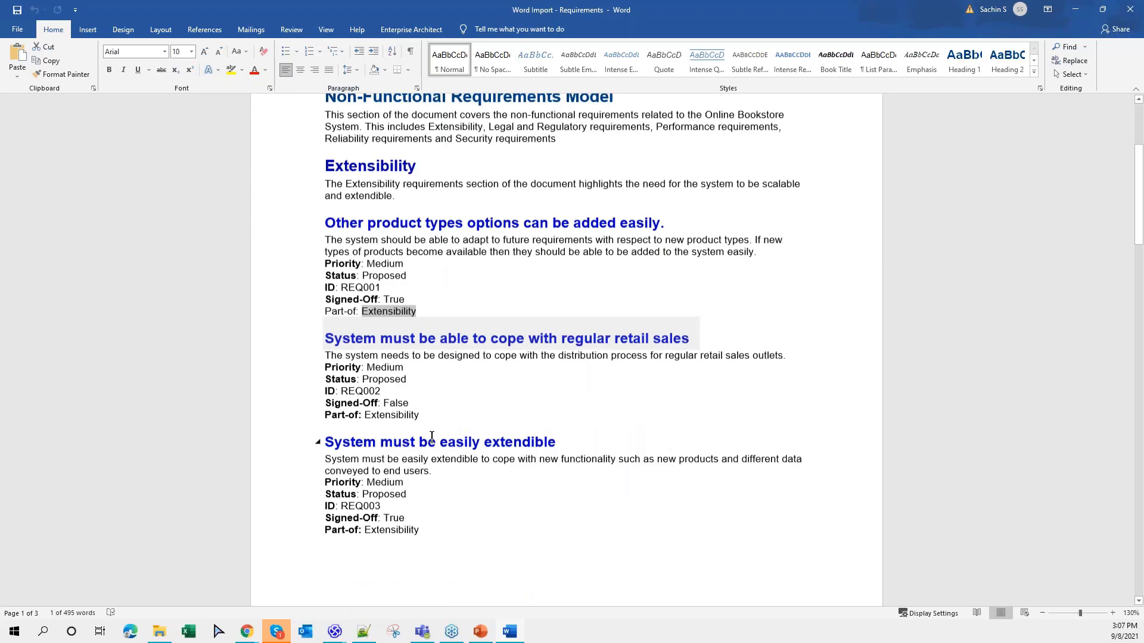
scroll(432, 437, down, 2)
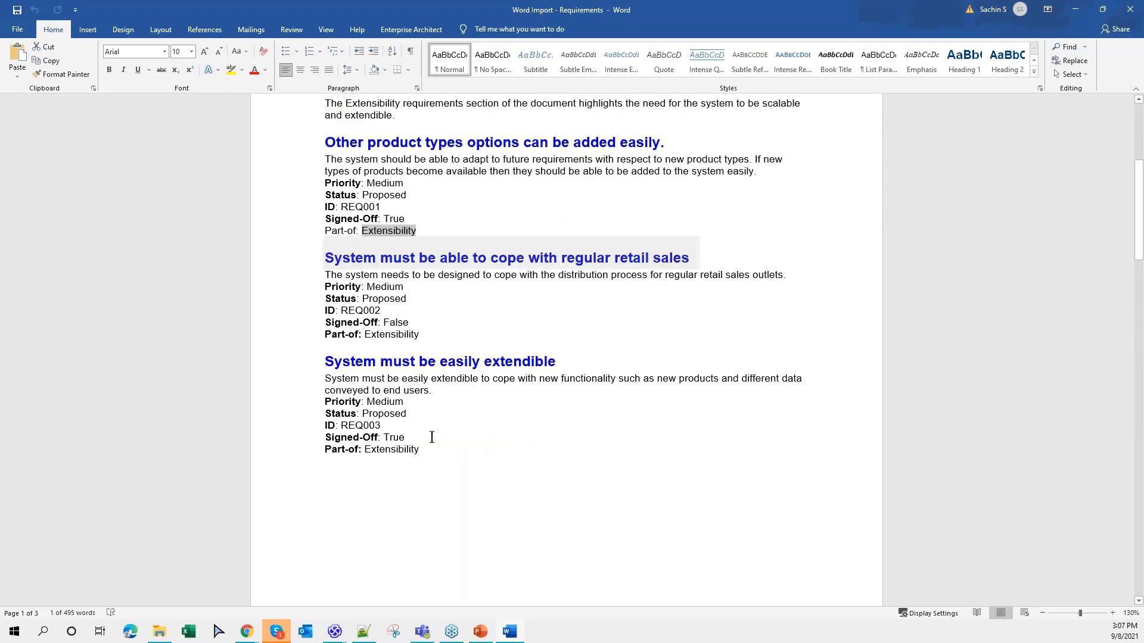
scroll(432, 438, down, 3)
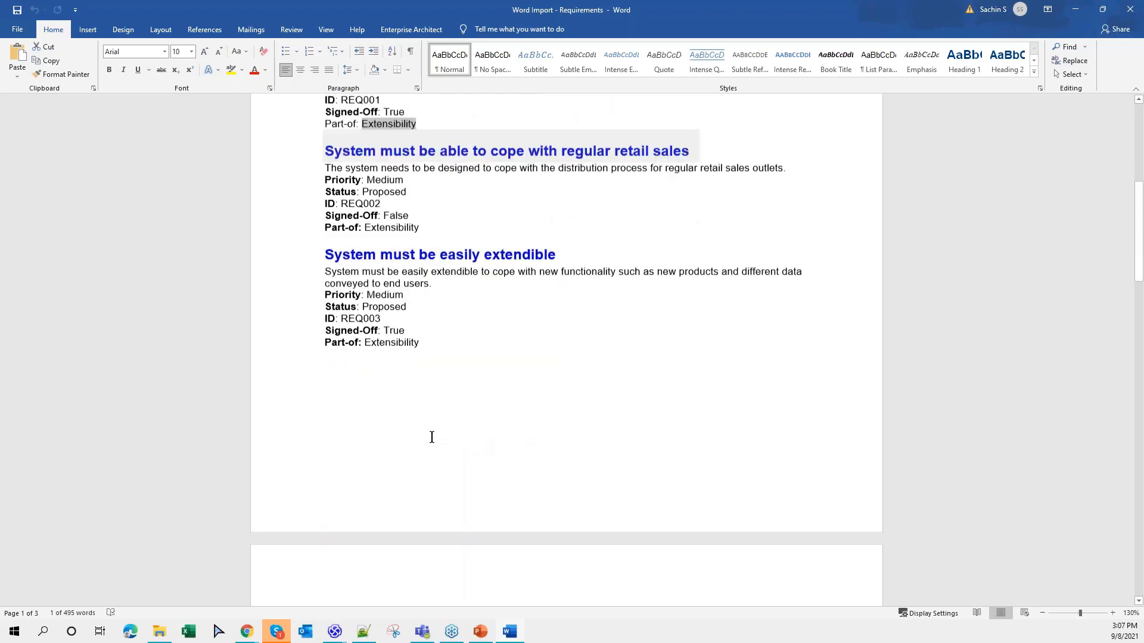
- Examine the Functional Requirements section, including the Manage Users heading and the ID, name and description columns of its table
scroll(432, 438, down, 10)
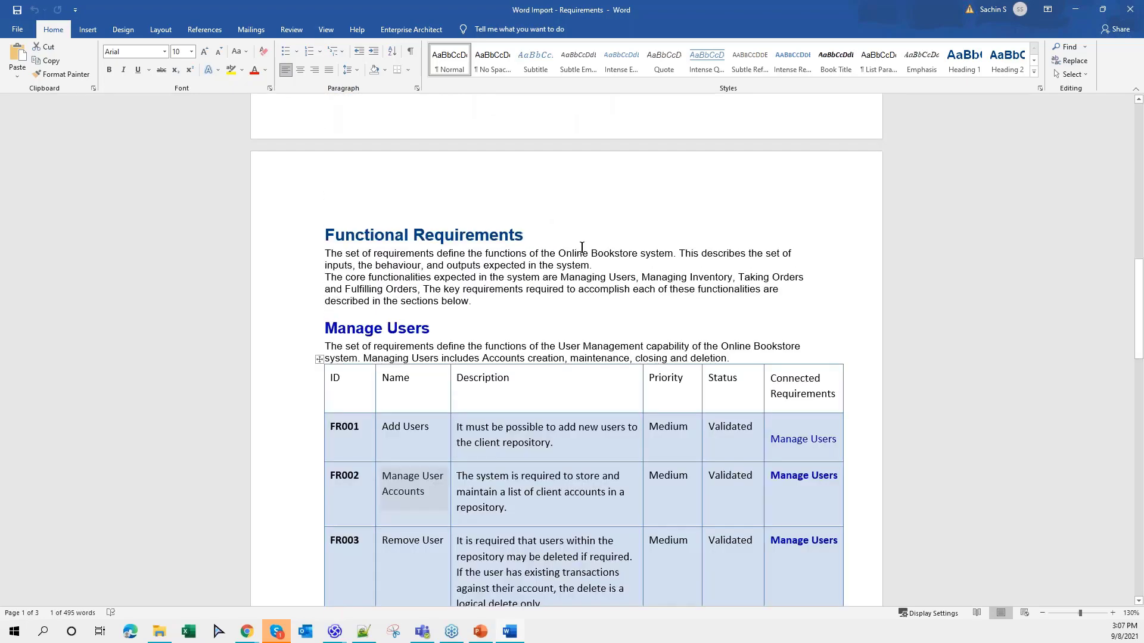
scroll(536, 280, down, 2)
click(421, 257)
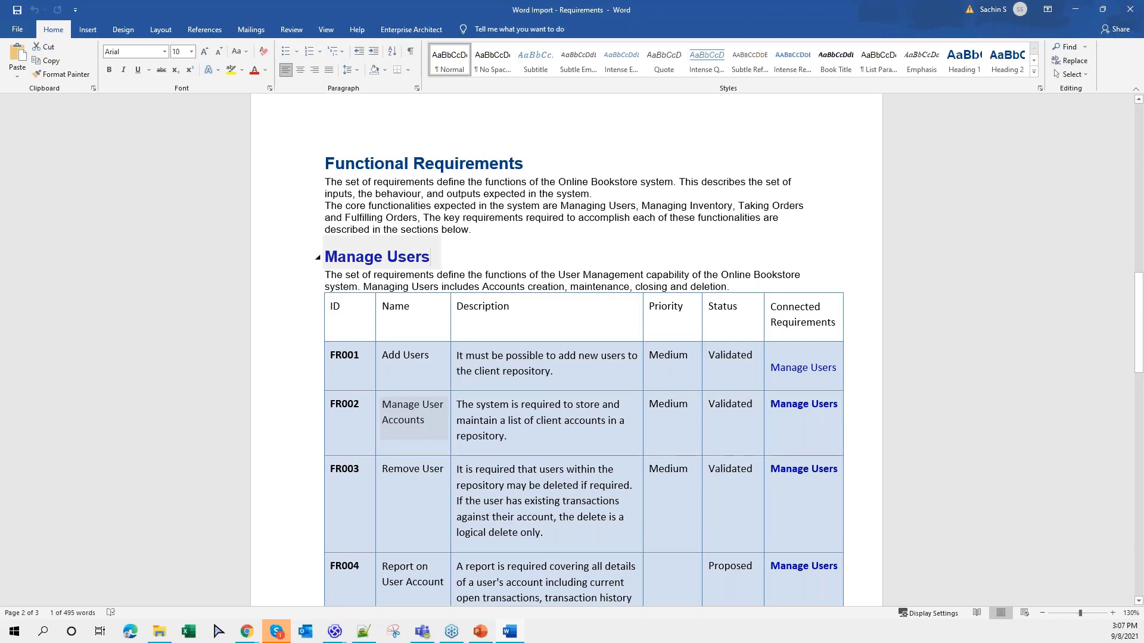
drag(430, 257, 398, 259)
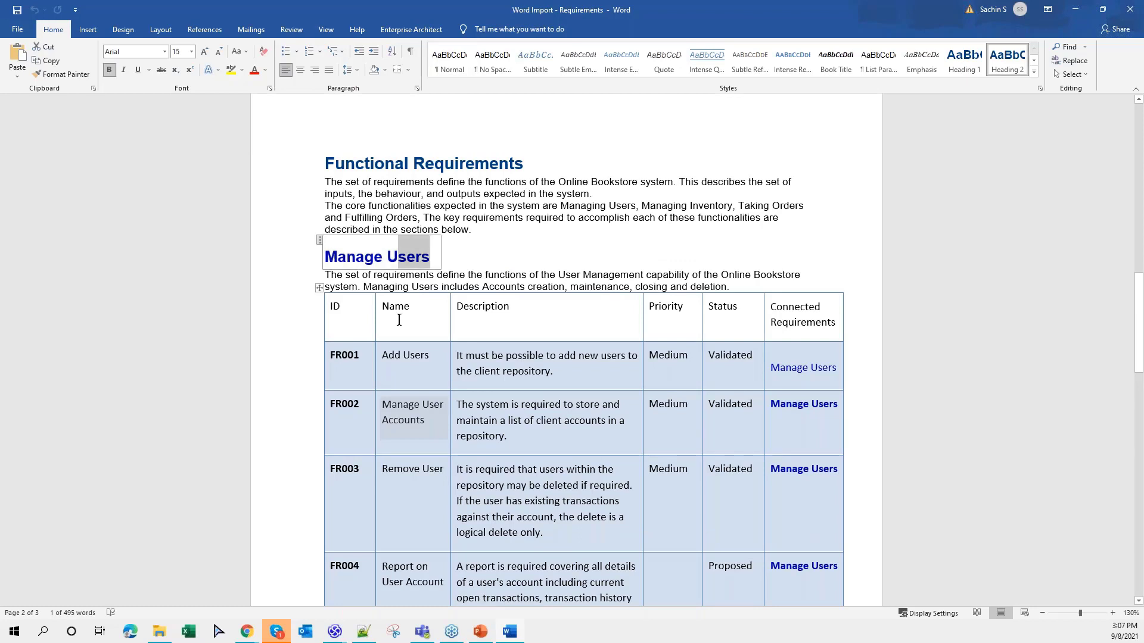
scroll(329, 316, down, 3)
double_click(344, 213)
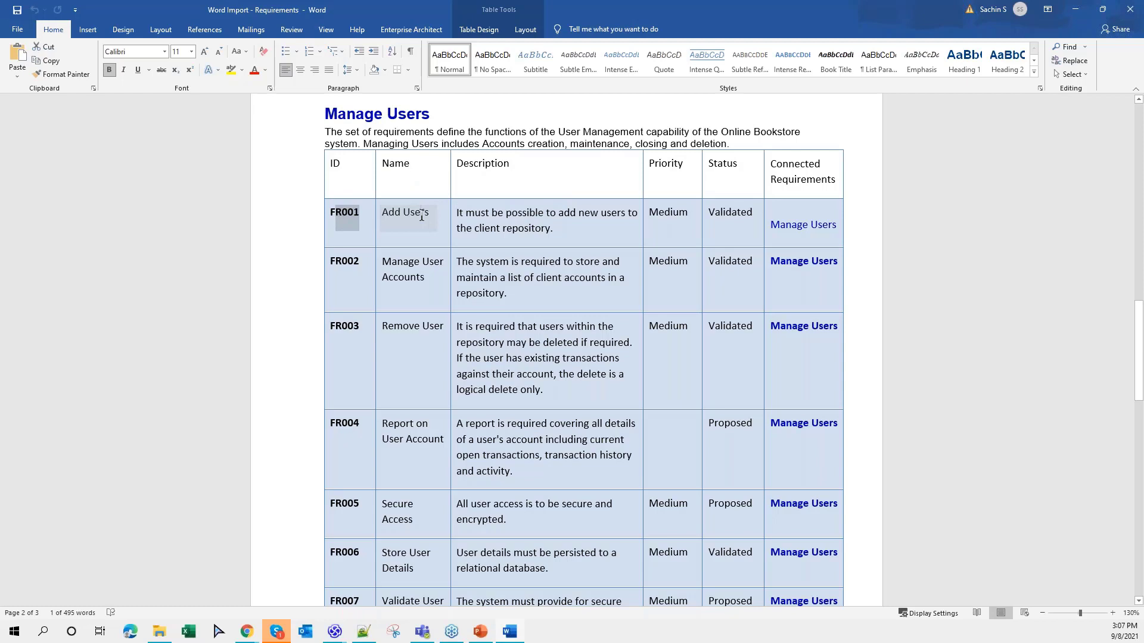
click(421, 216)
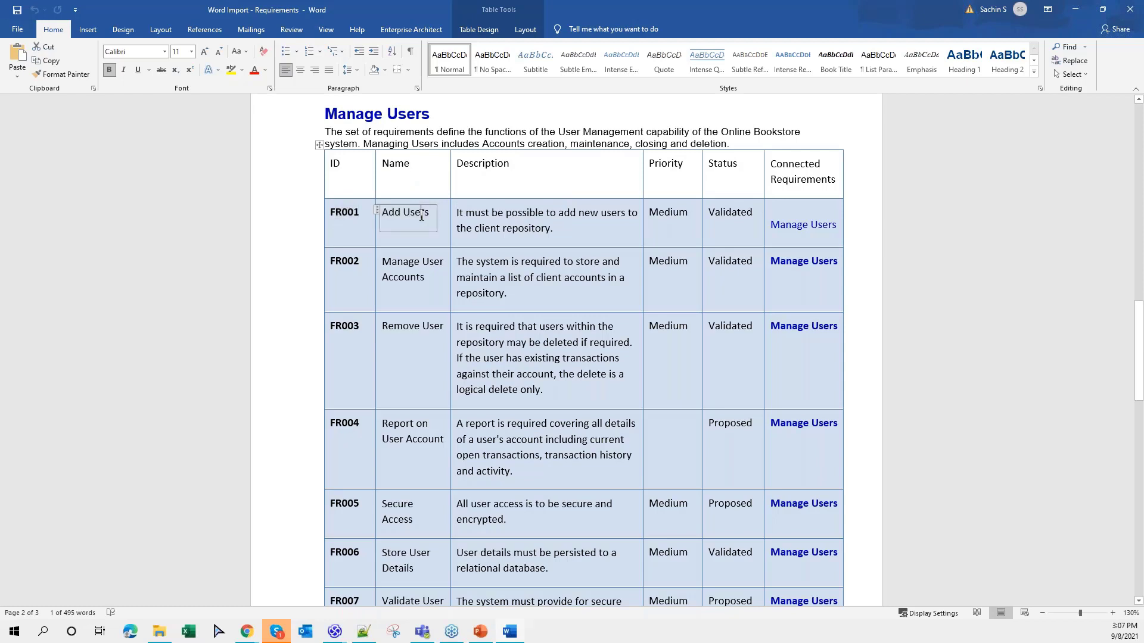
double_click(526, 229)
- Switch back to Enterprise Architect and load Word Import - Requirements as the sample document of the new profile
mouse_move(333, 637)
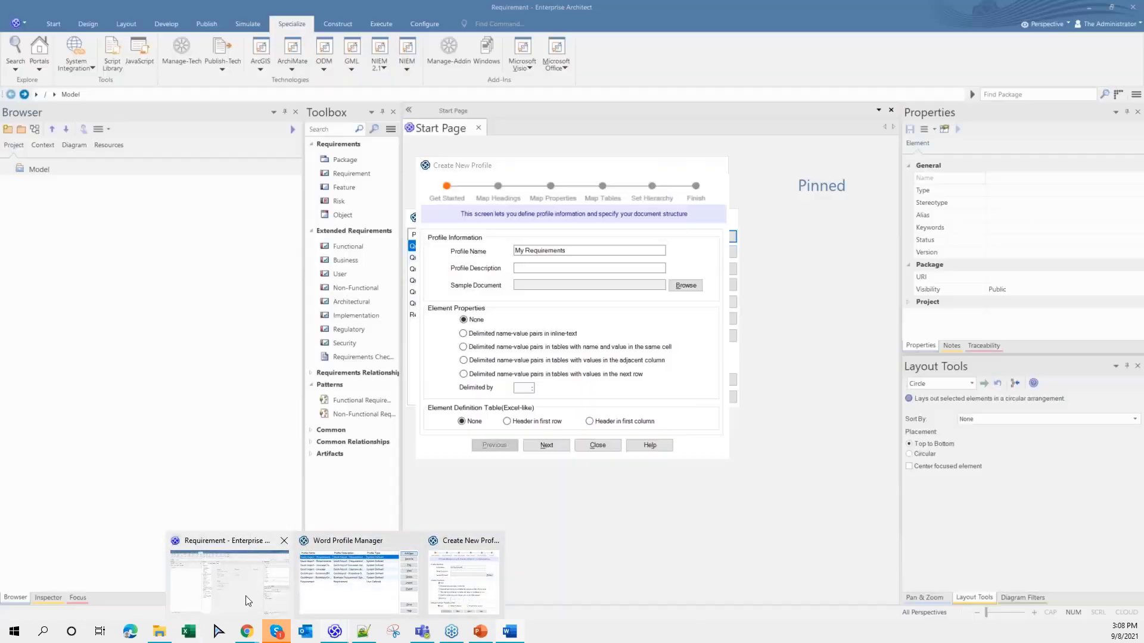
click(248, 600)
click(685, 285)
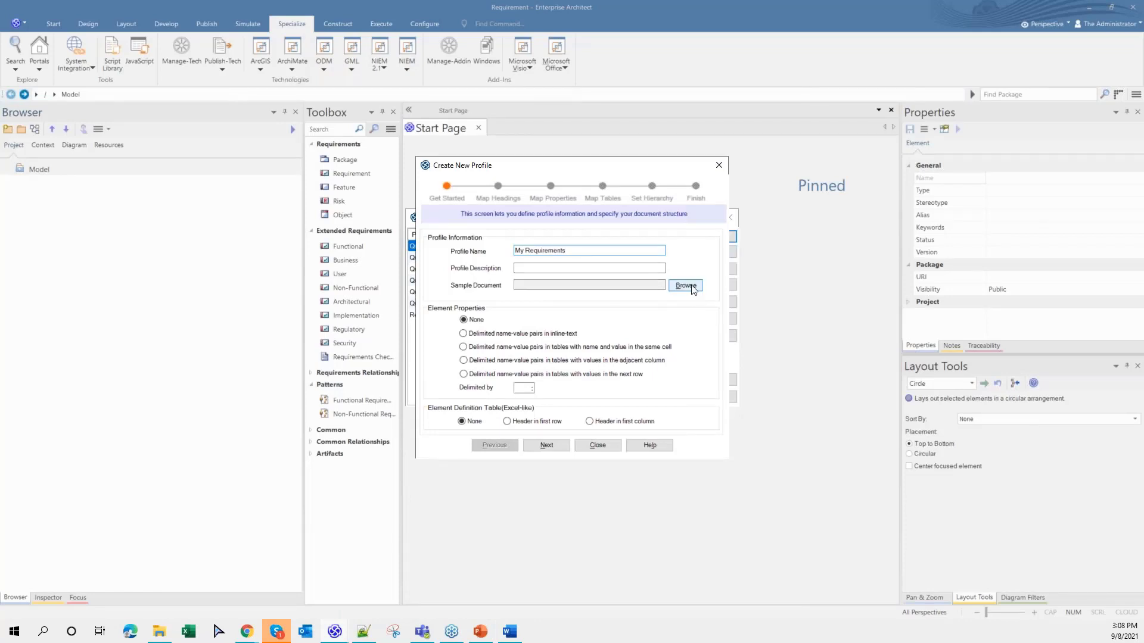
click(603, 267)
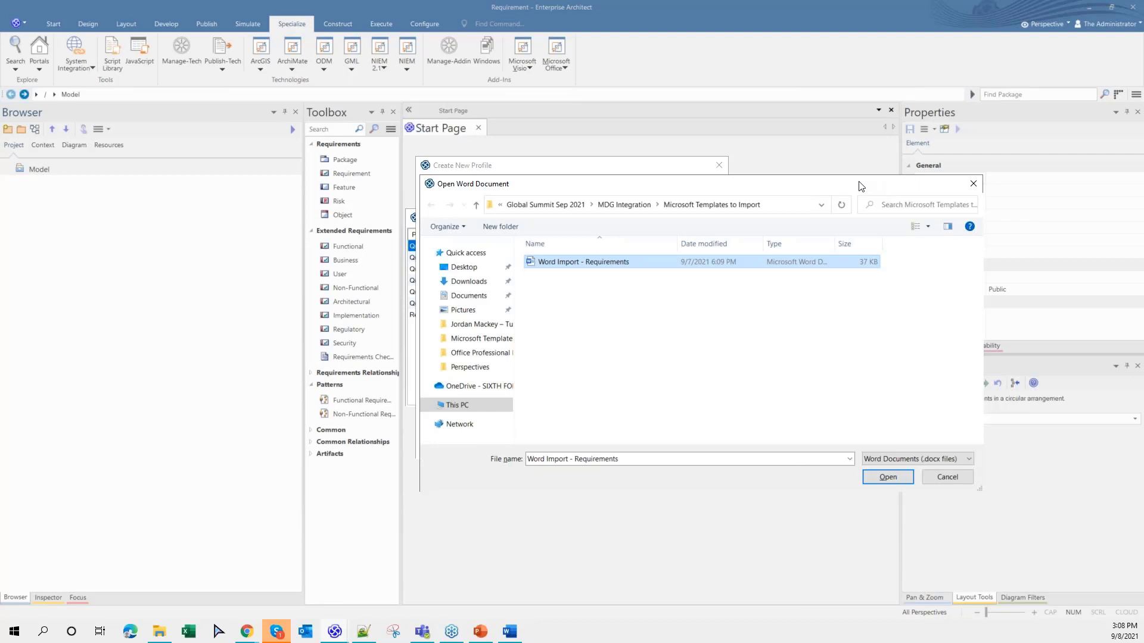
drag(861, 187, 838, 191)
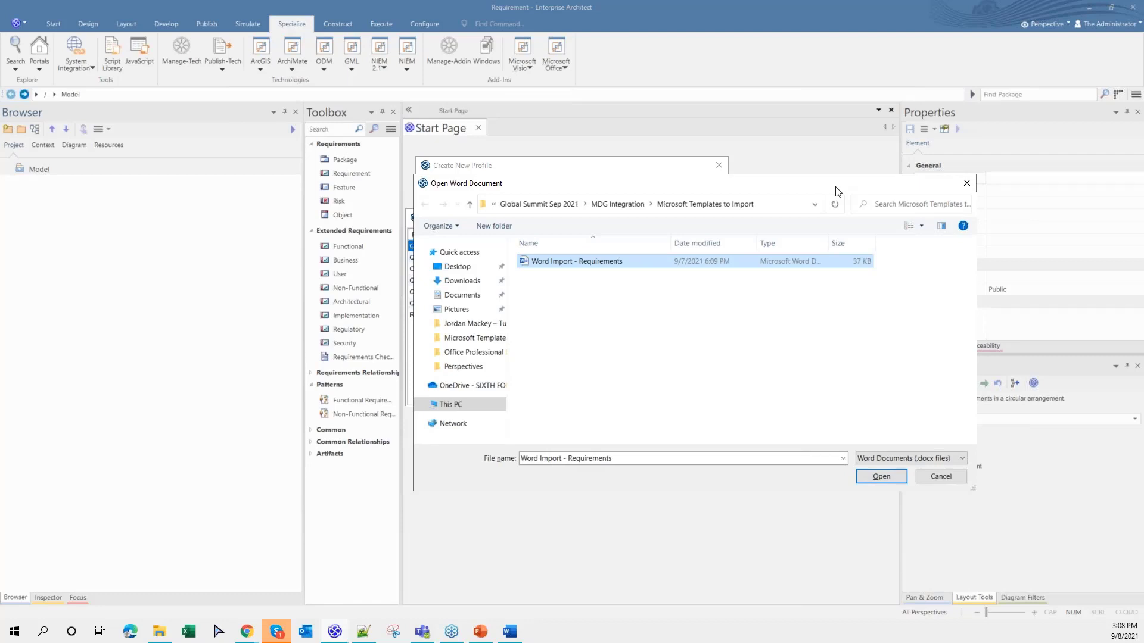
drag(838, 191, 548, 280)
click(587, 563)
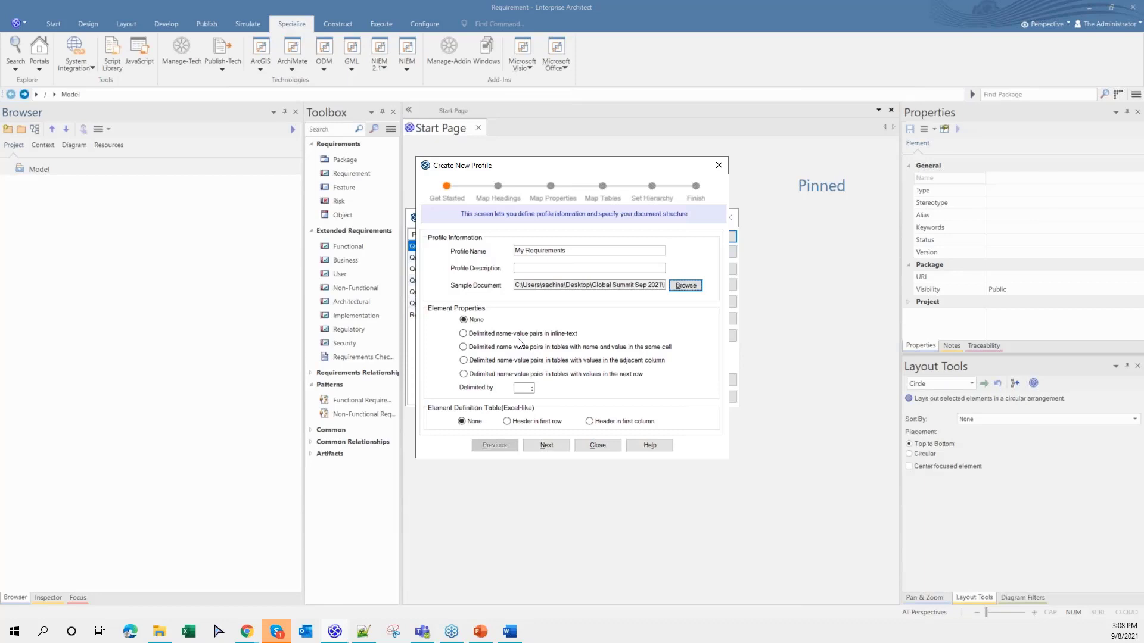
- Set element properties to delimited name-value pairs in inline-text and the definition table to header in first row, and continue to heading mapping
click(464, 334)
click(508, 423)
click(559, 451)
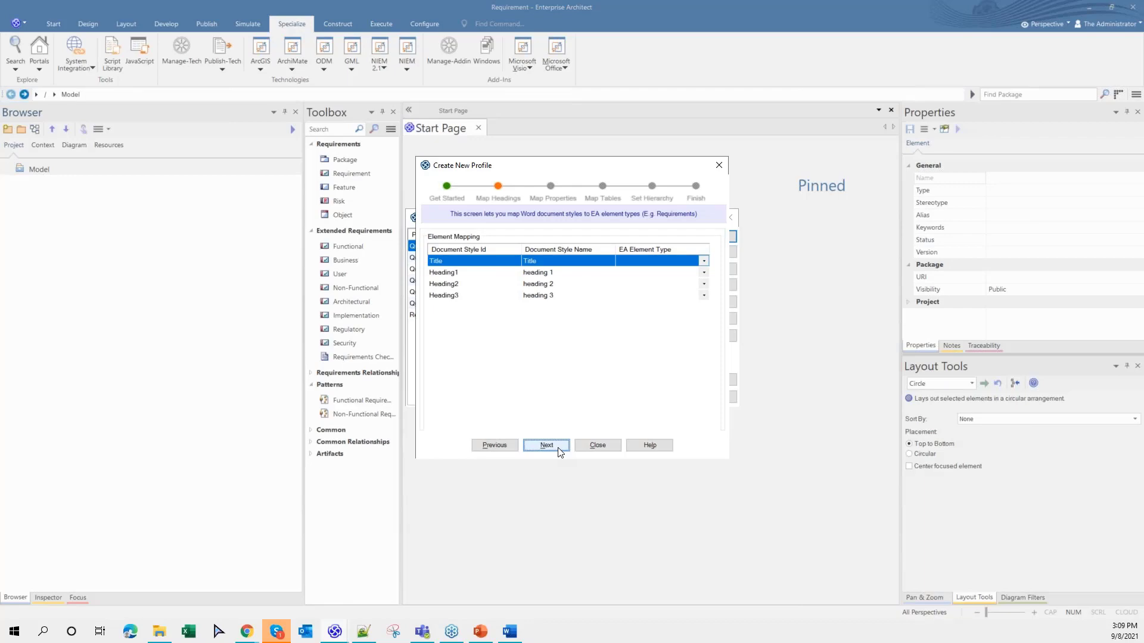
- Switch to the Word document, examine the styles of the Requirements title and Non-Functional Requirements Model heading, and return to the heading mapping
click(507, 633)
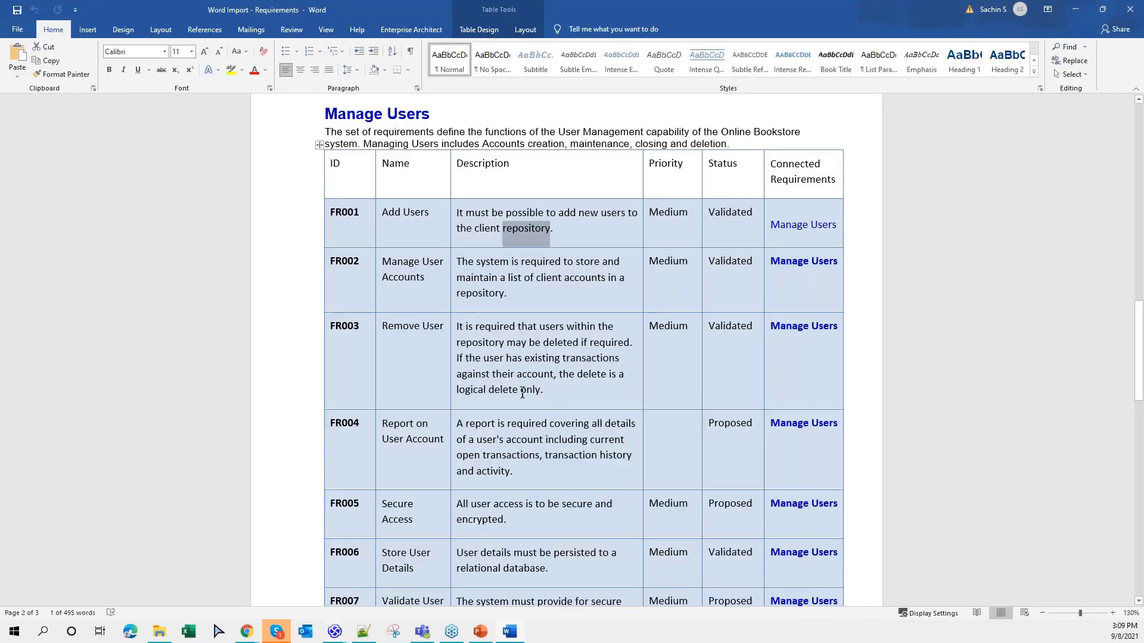
scroll(522, 393, up, 15)
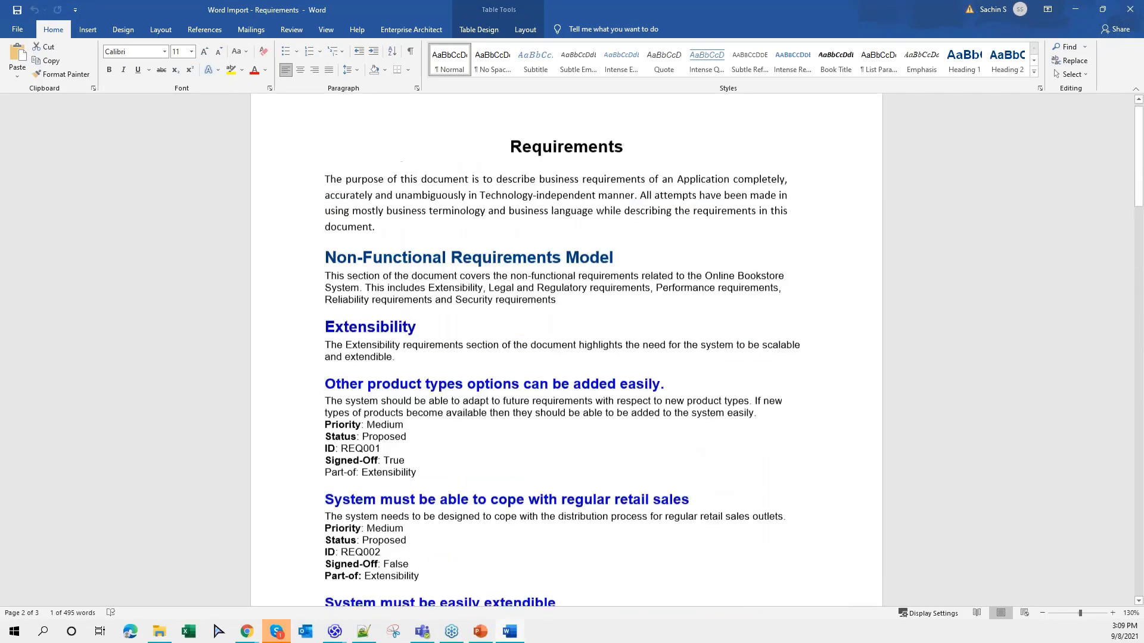
scroll(634, 187, up, 1)
drag(633, 189, 531, 191)
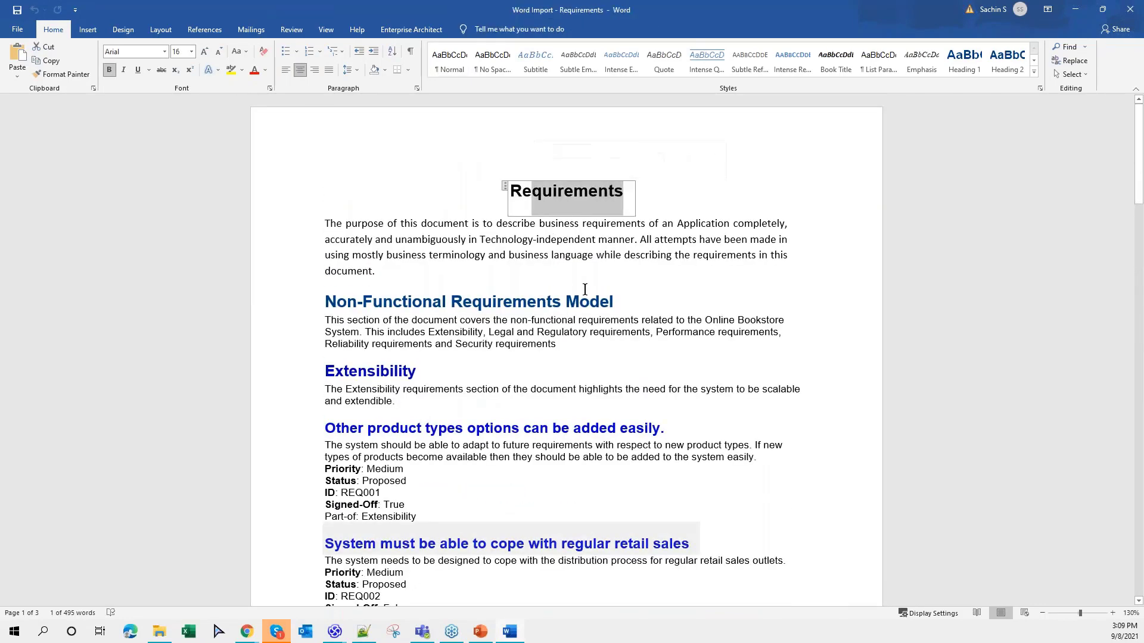
click(628, 301)
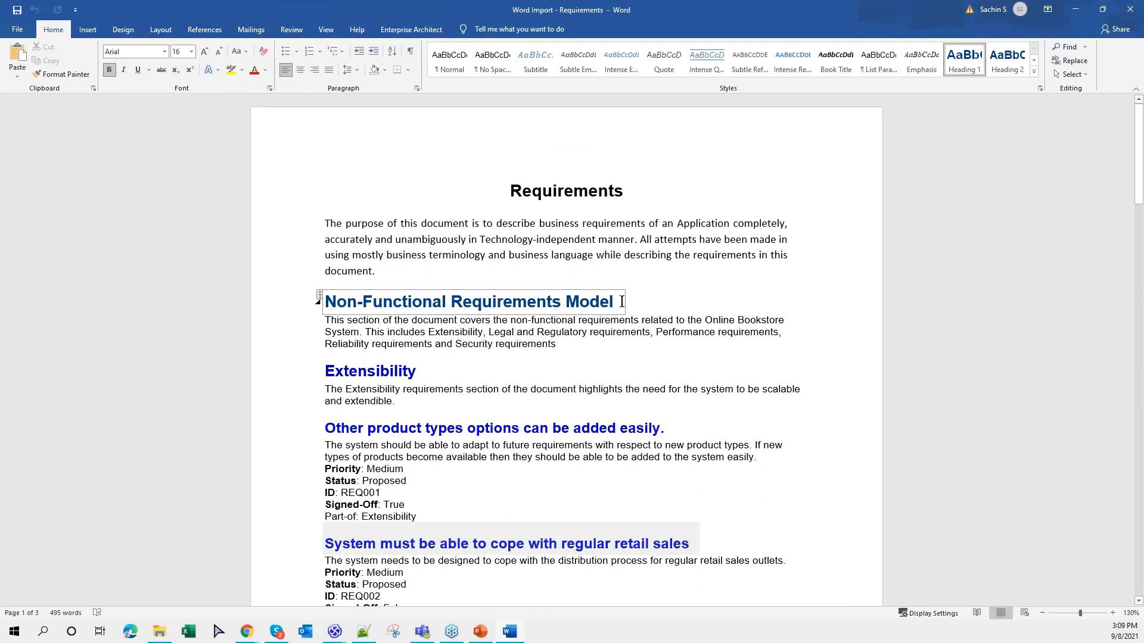
drag(622, 302, 363, 302)
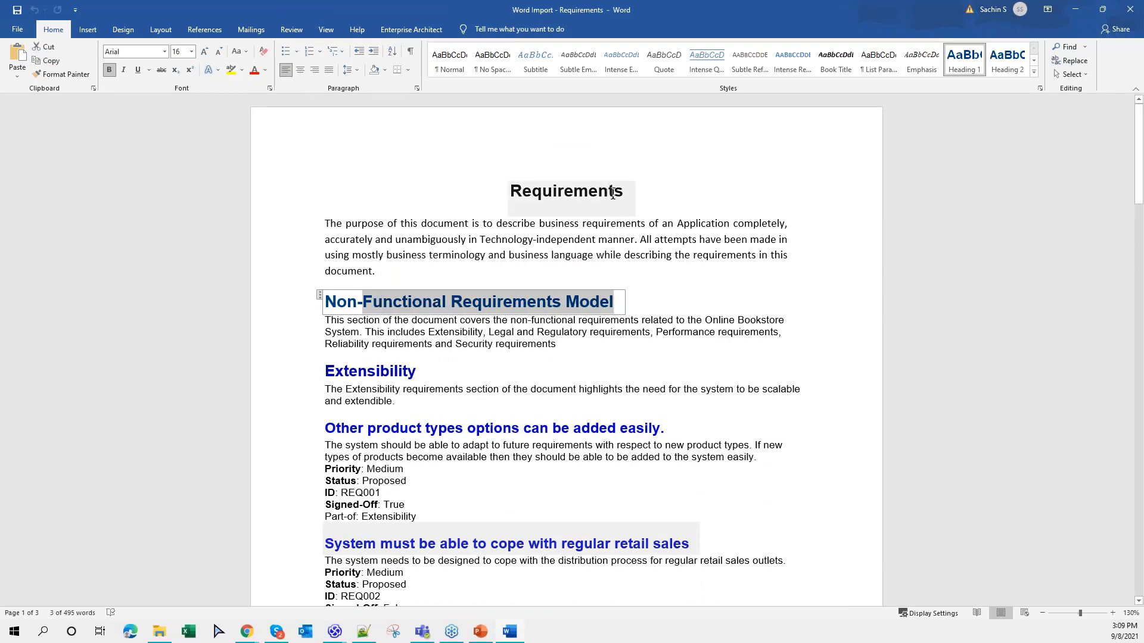
drag(628, 192, 532, 192)
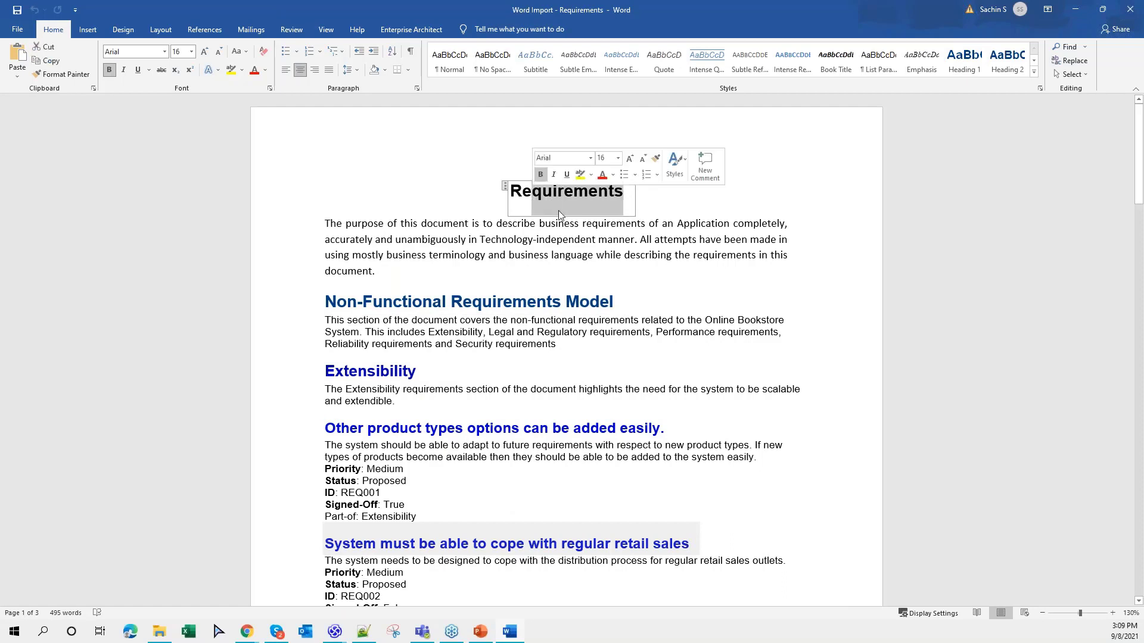
click(617, 301)
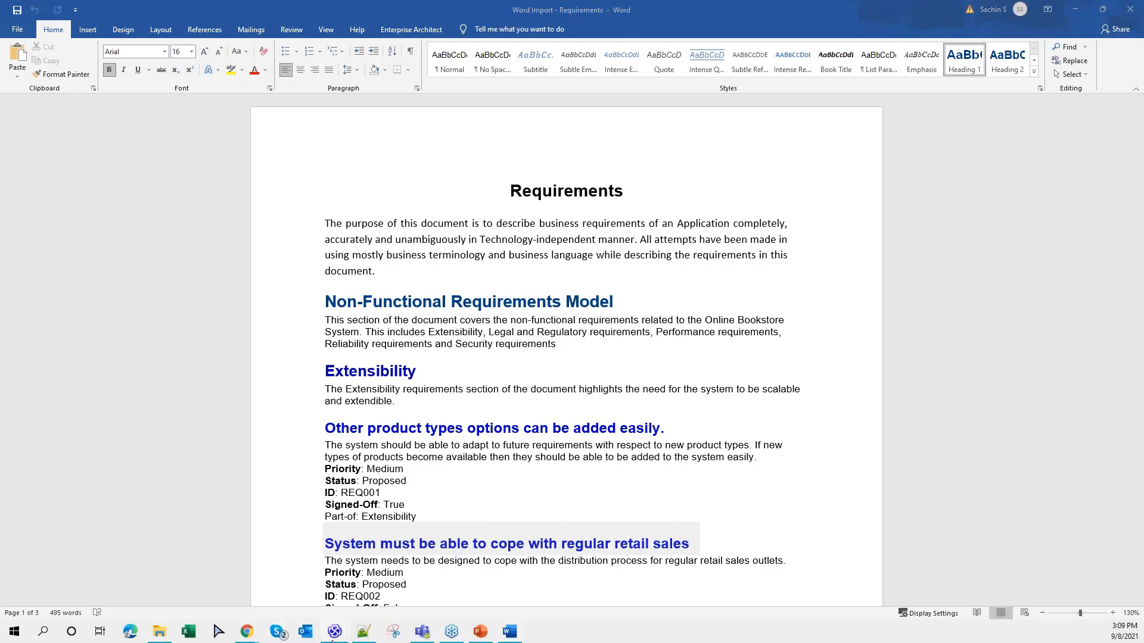
mouse_move(333, 635)
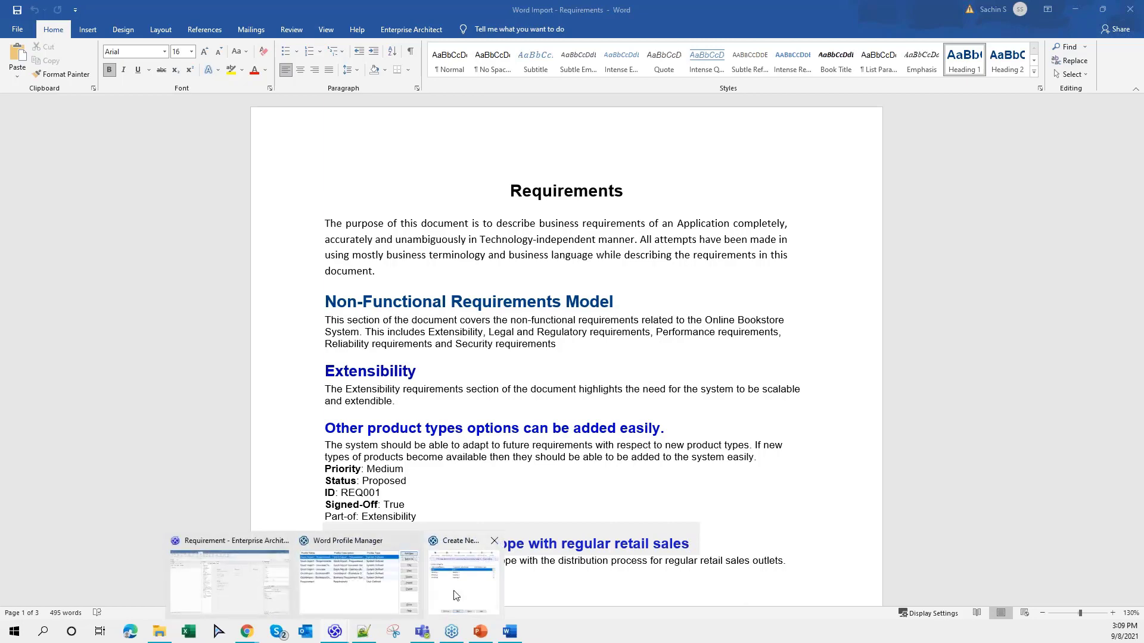
click(455, 596)
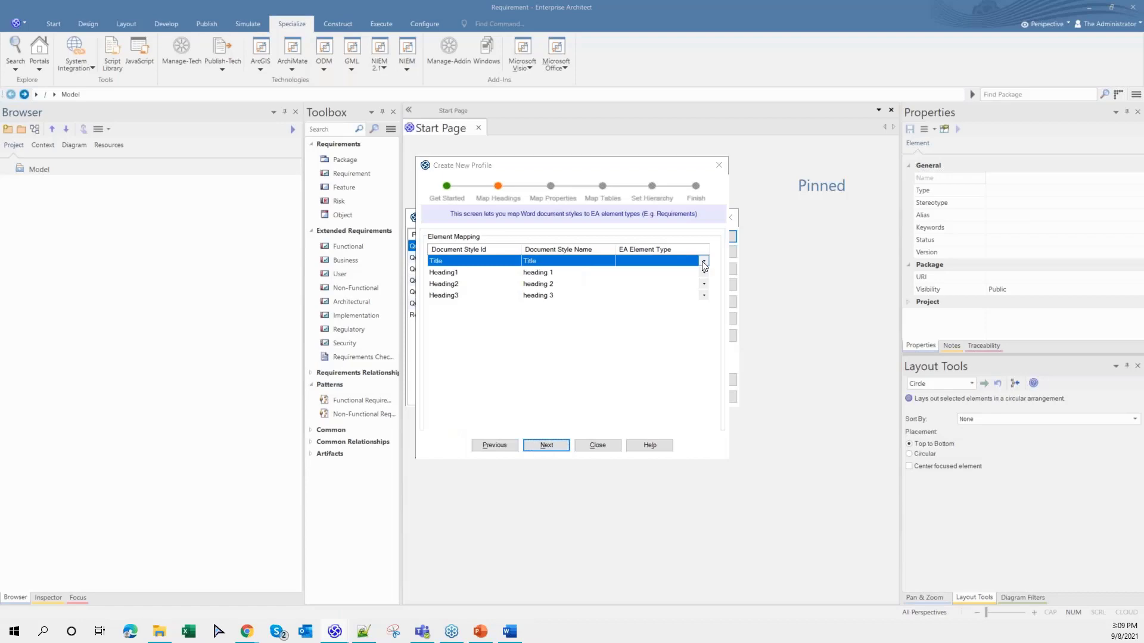
click(513, 634)
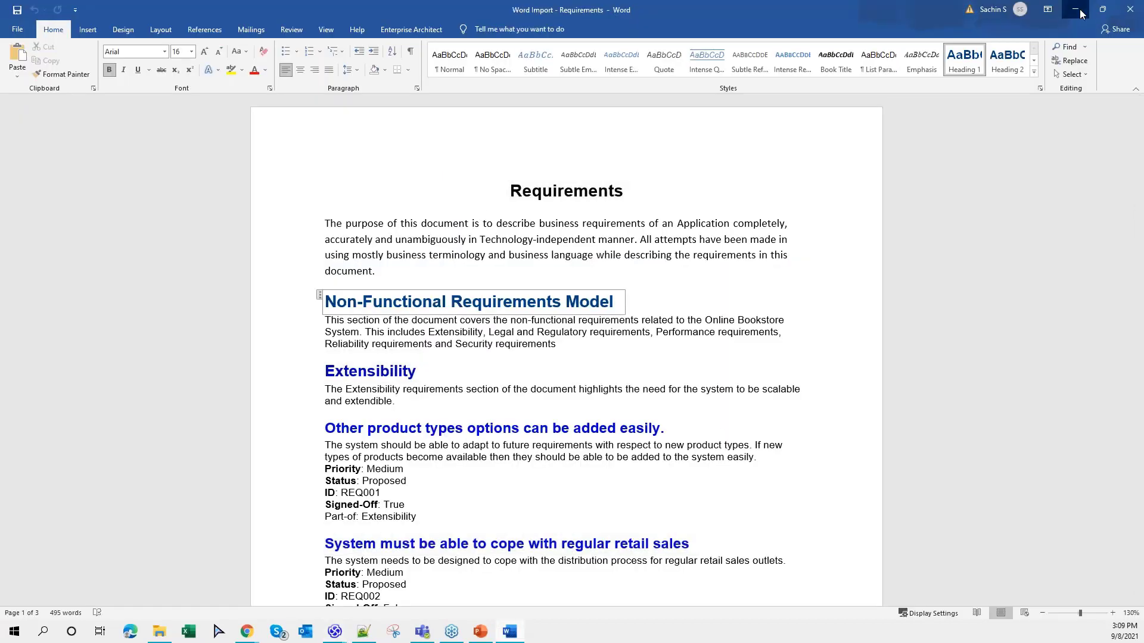
click(1082, 13)
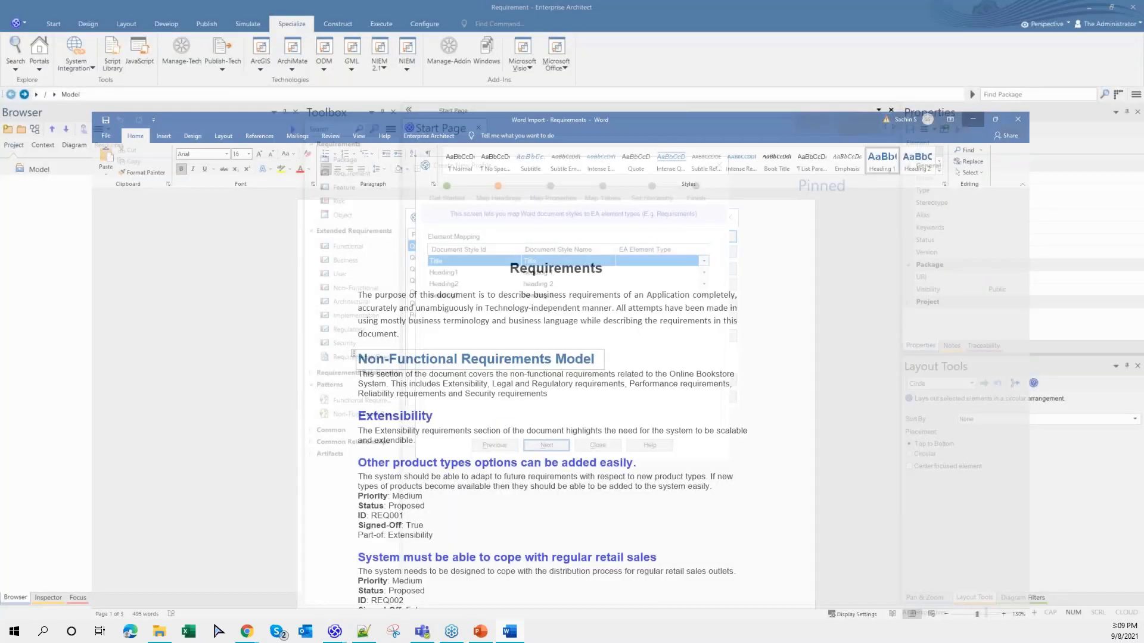
- Map the Title and Heading1 styles to the Package element type, and Heading2 and Heading3 to Requirement
click(666, 299)
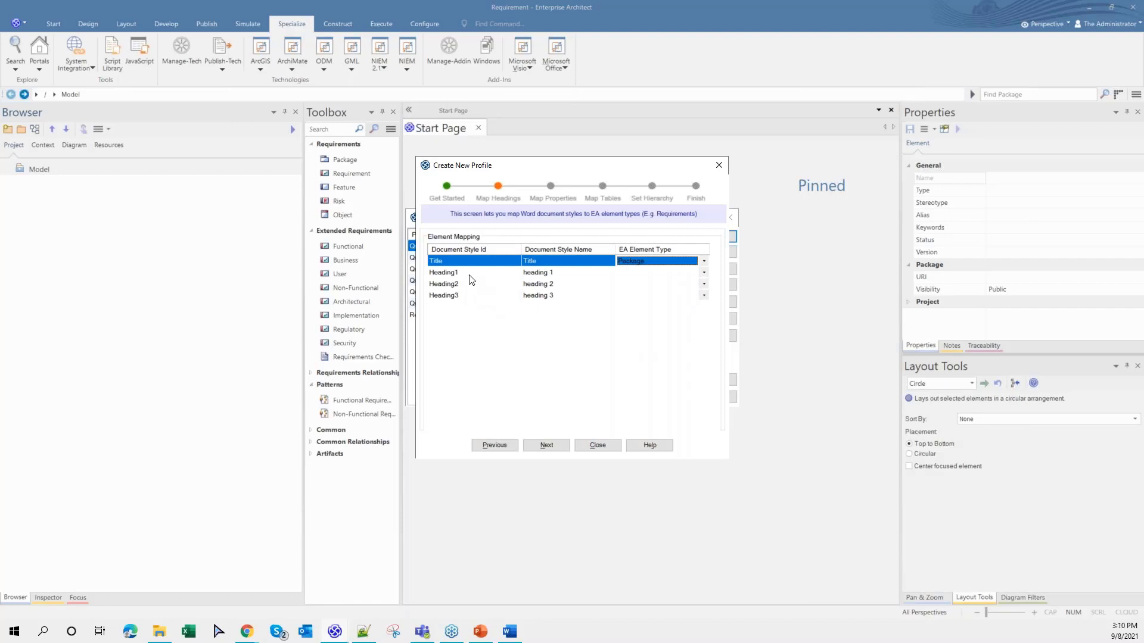
click(704, 272)
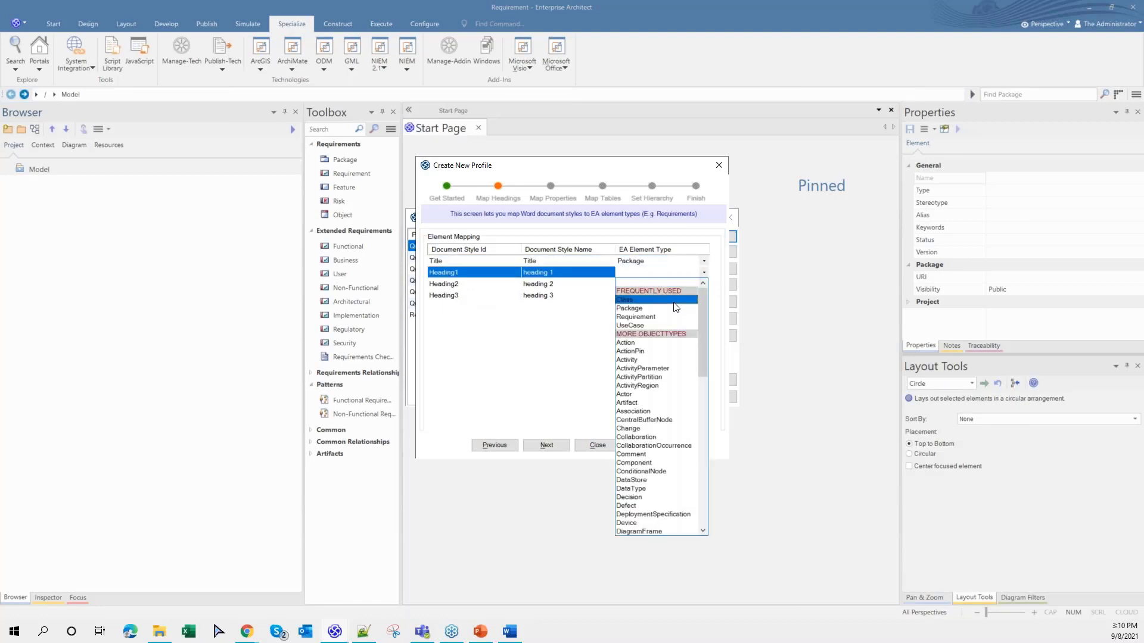
click(676, 308)
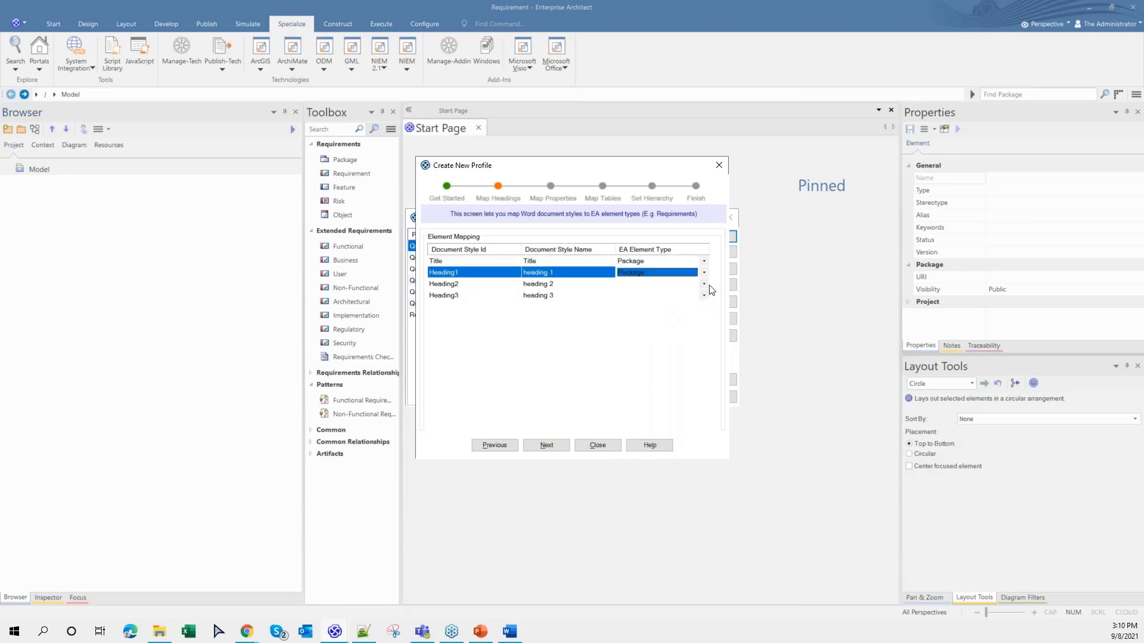
click(703, 284)
click(659, 329)
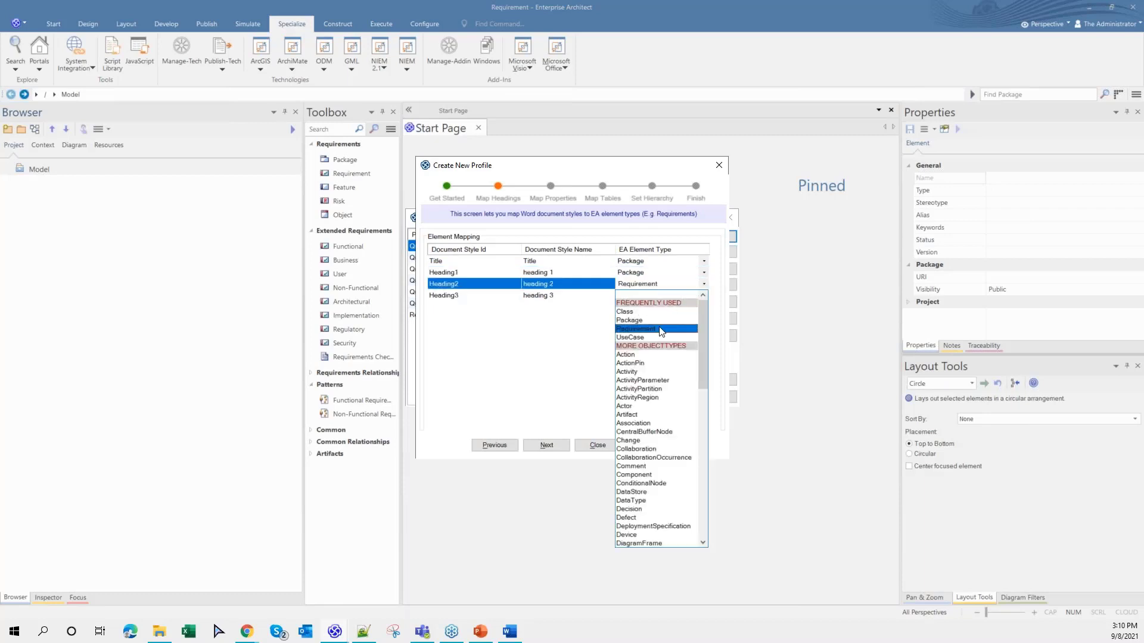
click(704, 295)
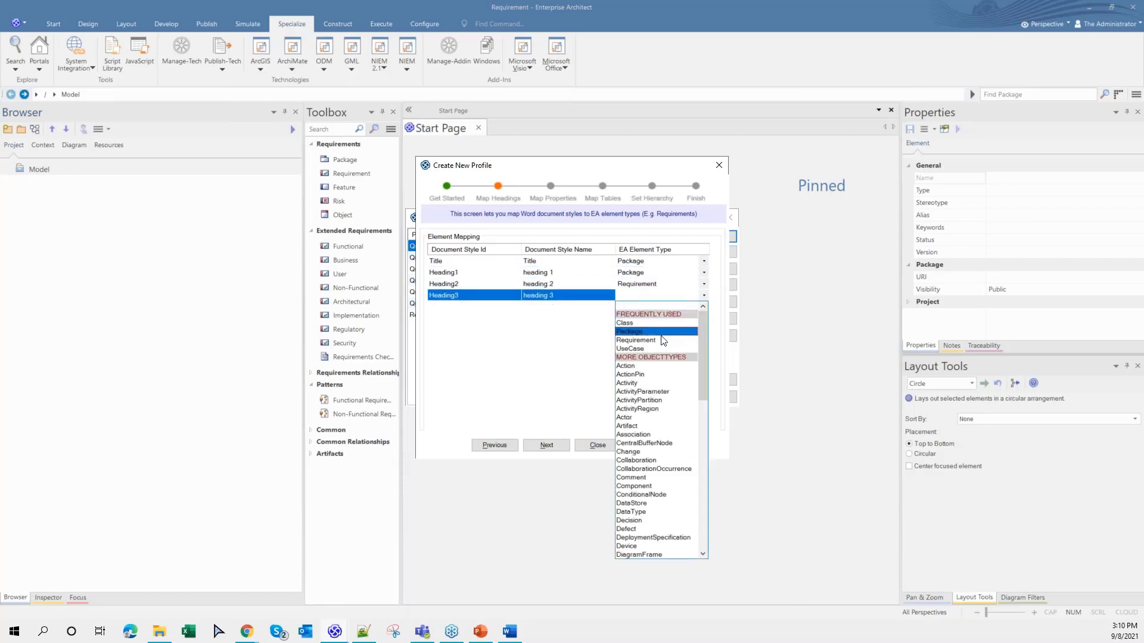
click(625, 340)
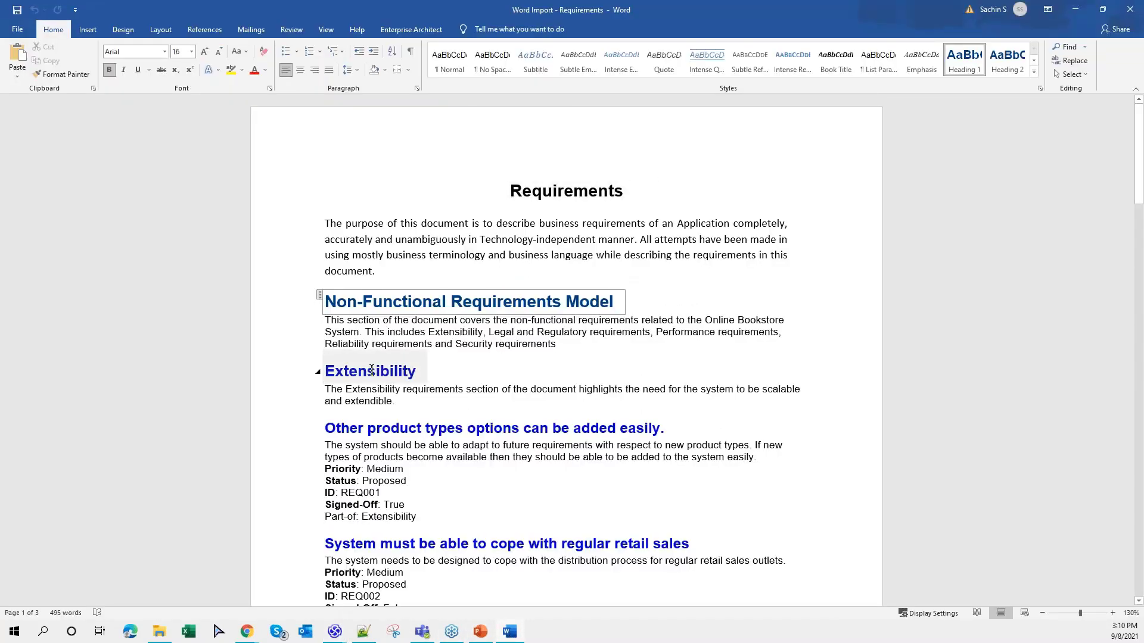
- Examine the Non-Functional Requirements Model, Extensibility and requirement headings in the Word document, and return to Enterprise Architect
scroll(371, 370, down, 1)
scroll(371, 371, down, 1)
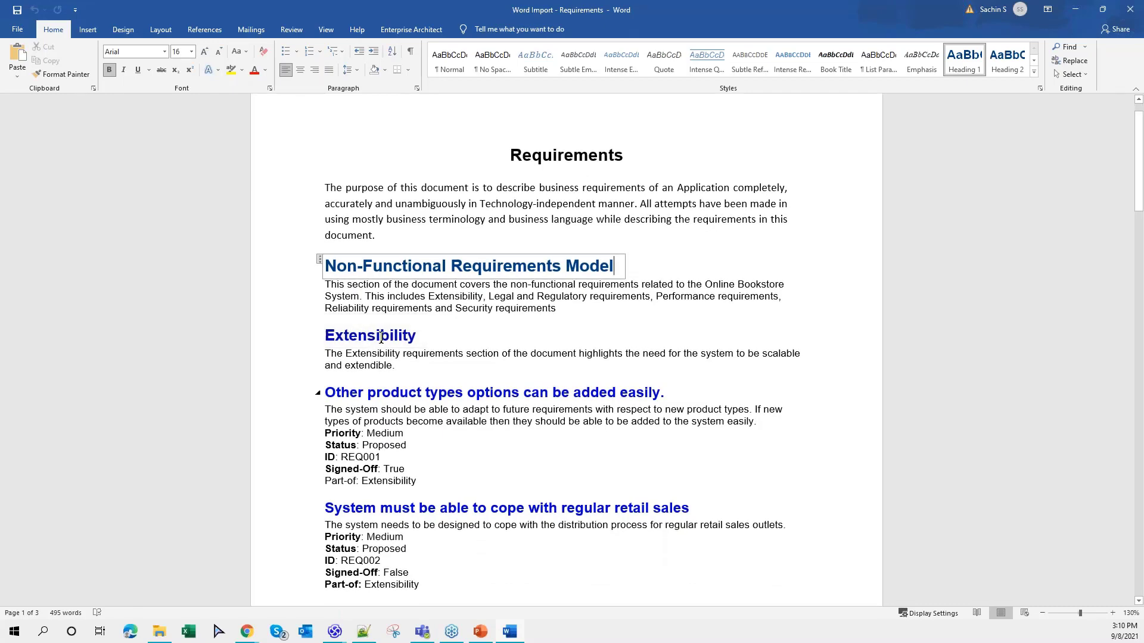
scroll(381, 337, down, 1)
scroll(381, 338, down, 1)
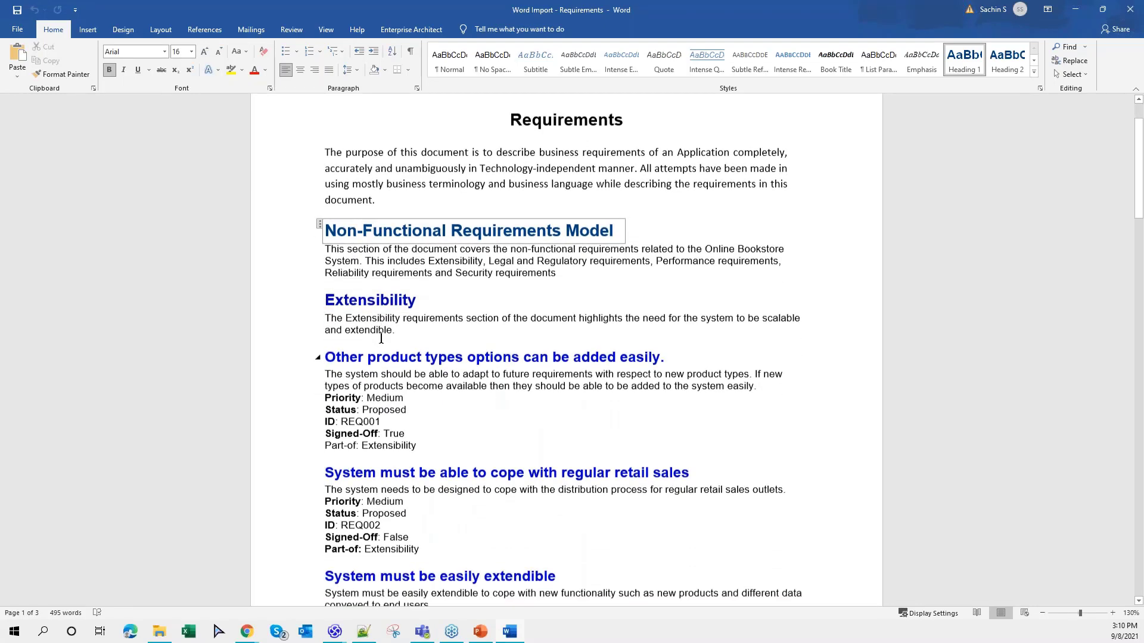
scroll(381, 337, down, 3)
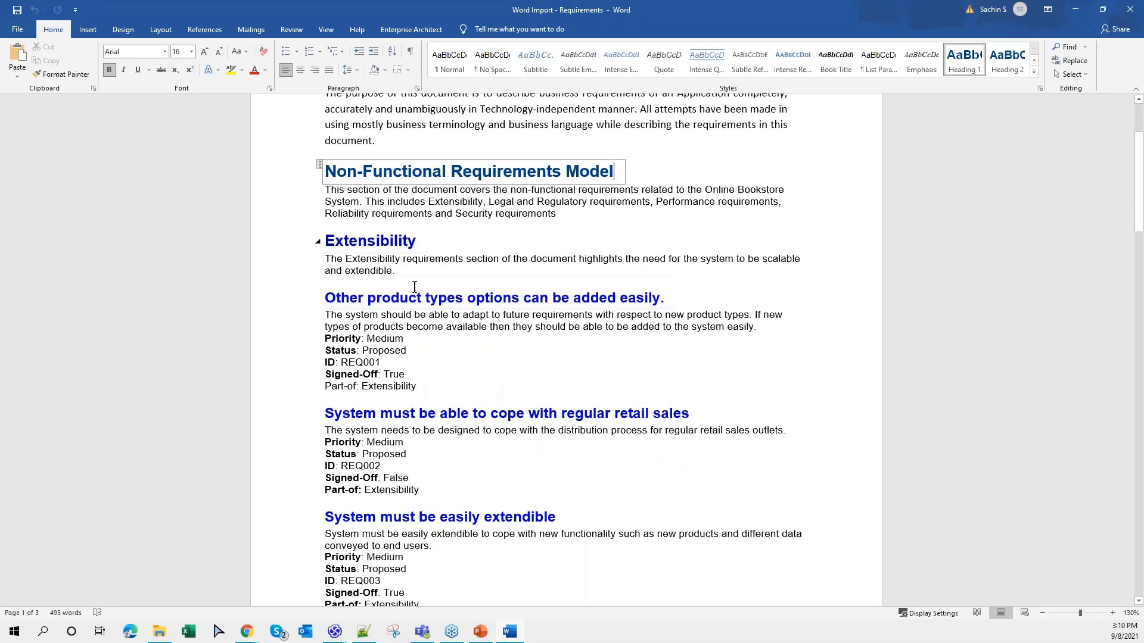
scroll(415, 287, up, 5)
scroll(415, 288, up, 2)
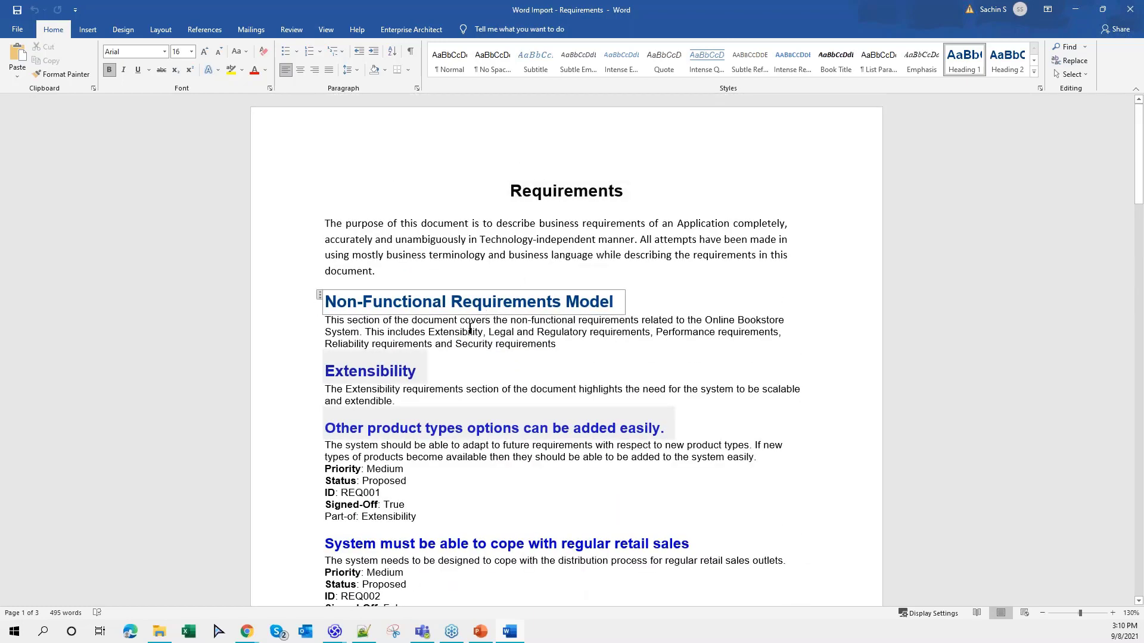
scroll(389, 370, down, 2)
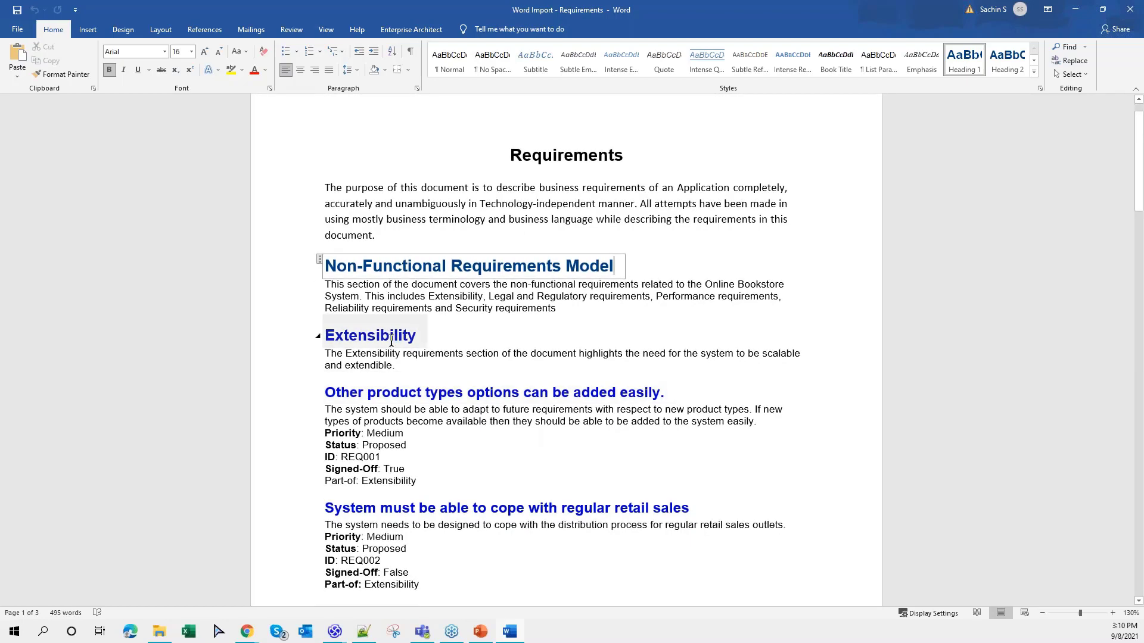
scroll(391, 341, down, 2)
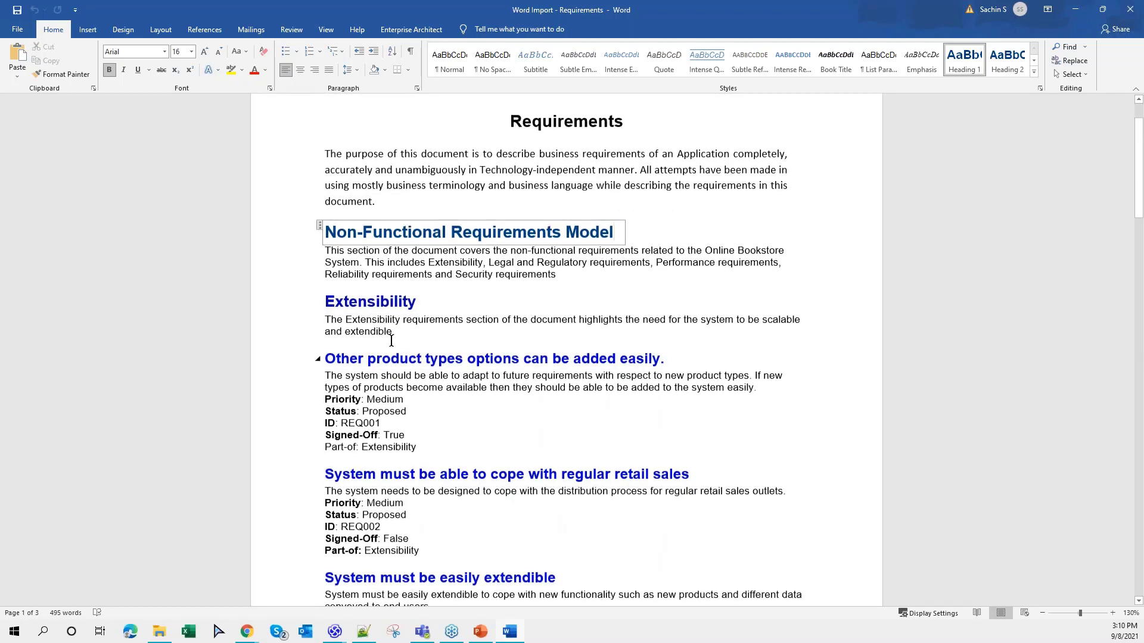
click(1083, 11)
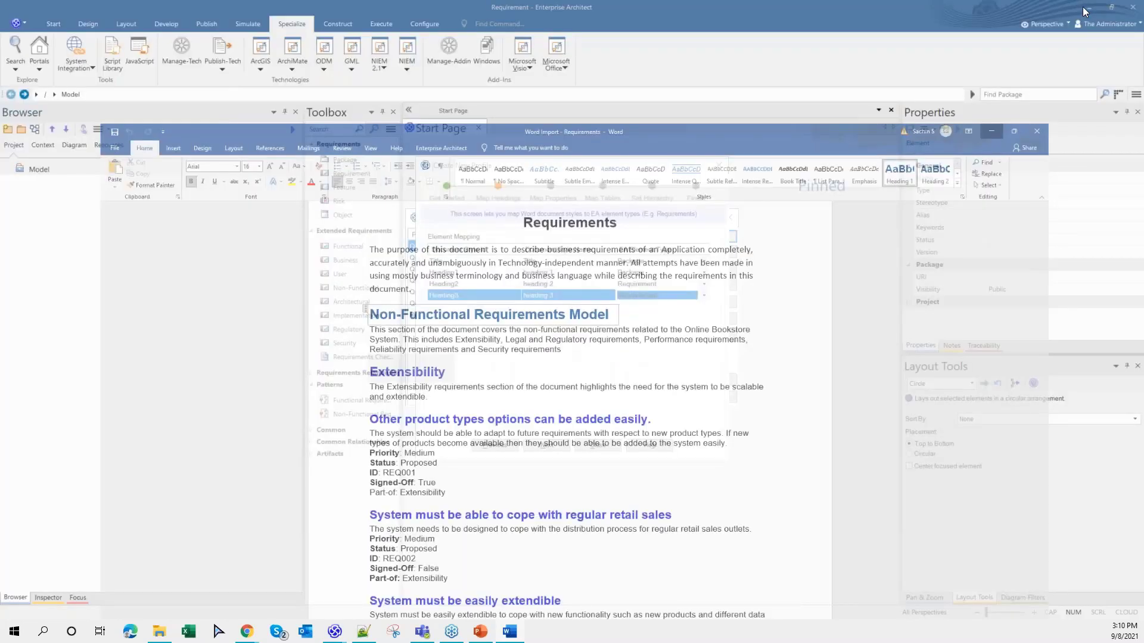
- Continue to property mapping, and check the Priority to Part-of name-value pairs of the first requirement in the Word document
click(559, 447)
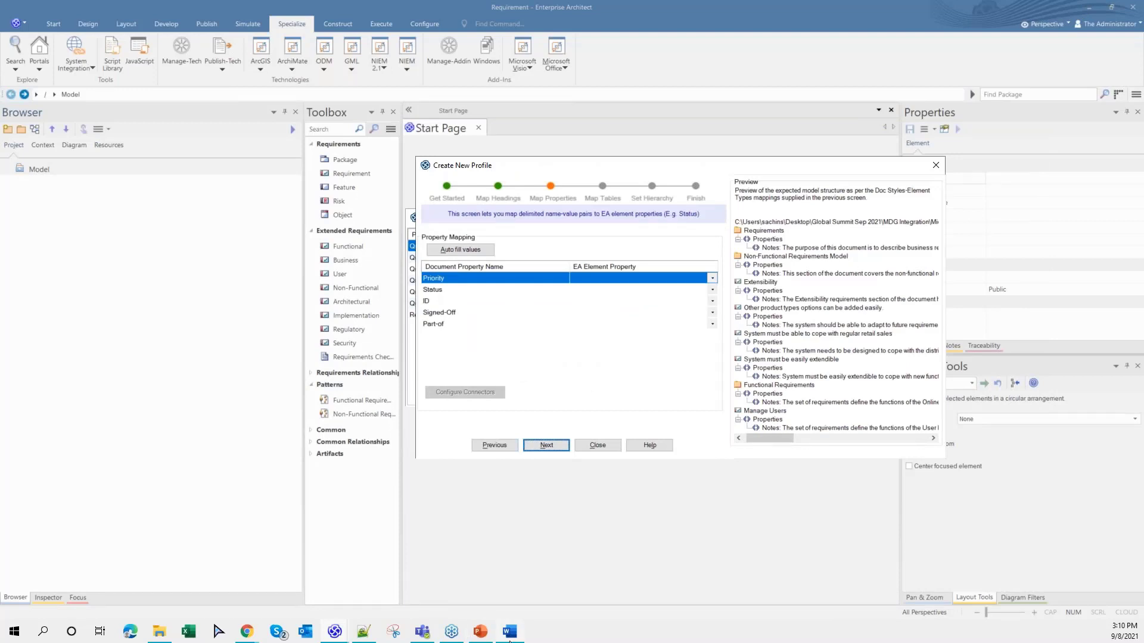
mouse_move(509, 637)
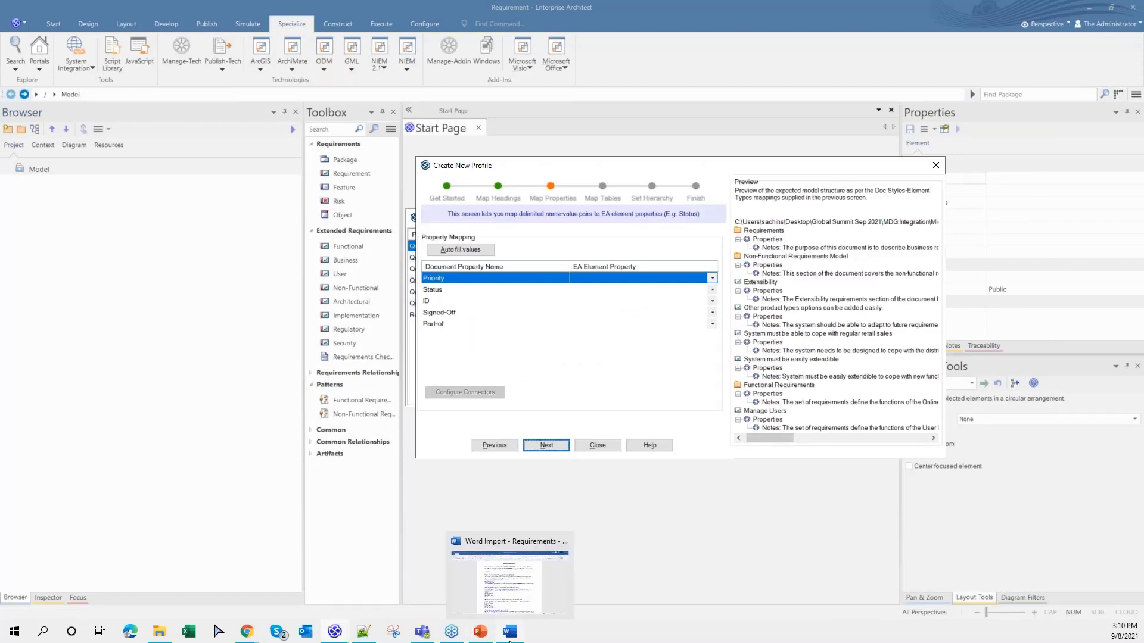
click(518, 593)
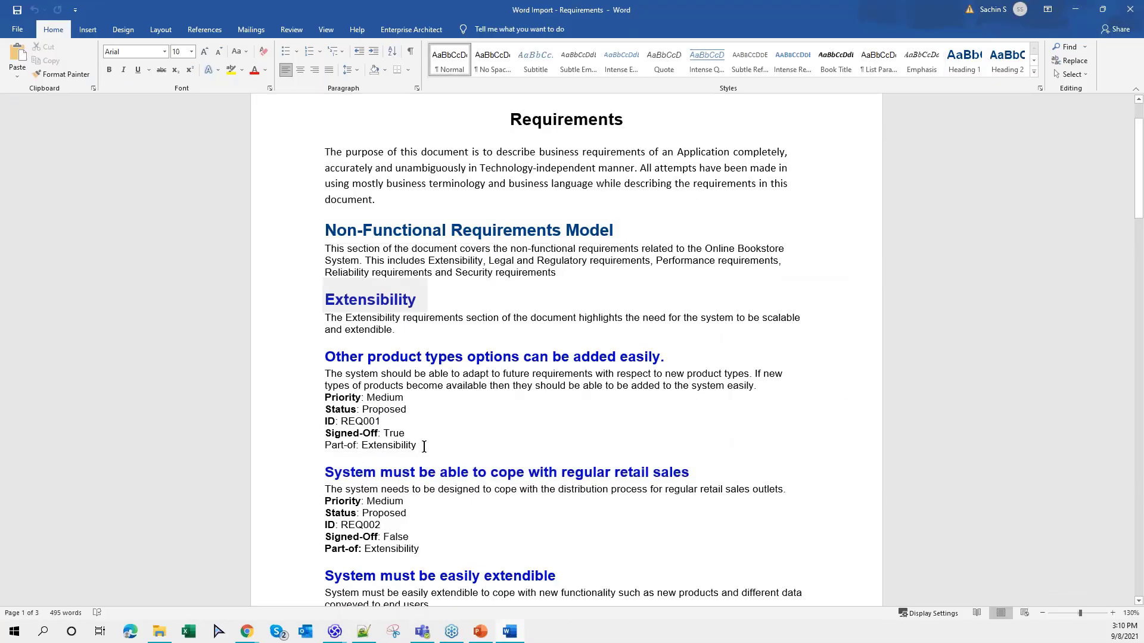
drag(424, 446, 325, 397)
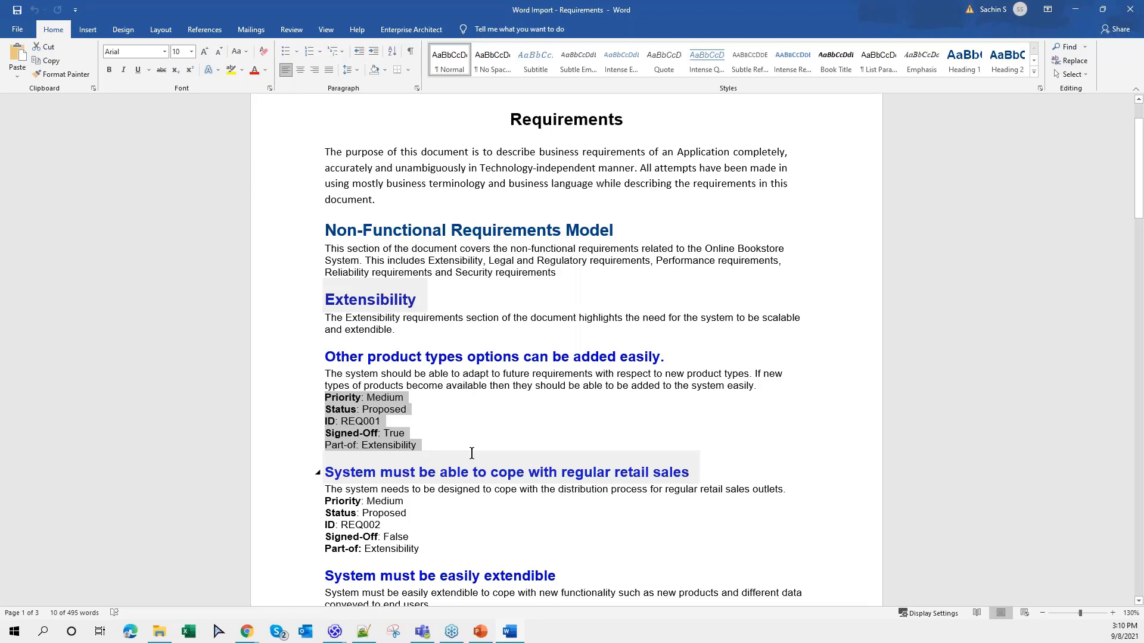
key(alt+Tab)
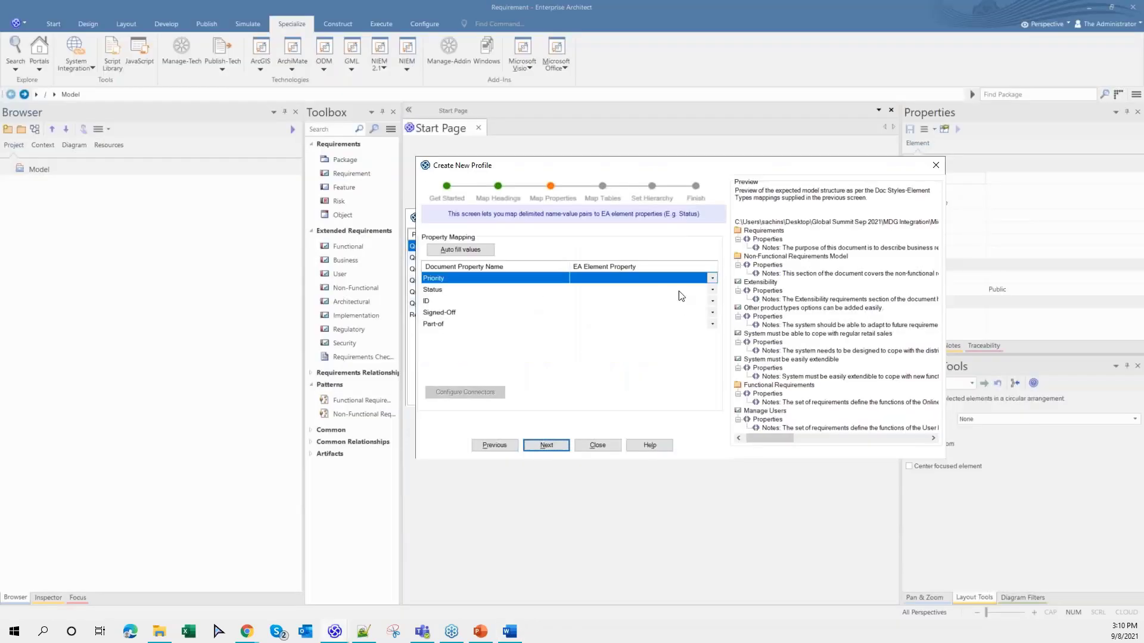
- Map the document properties Priority to Priority, Status to Status, and ID to the Alias element property
click(712, 279)
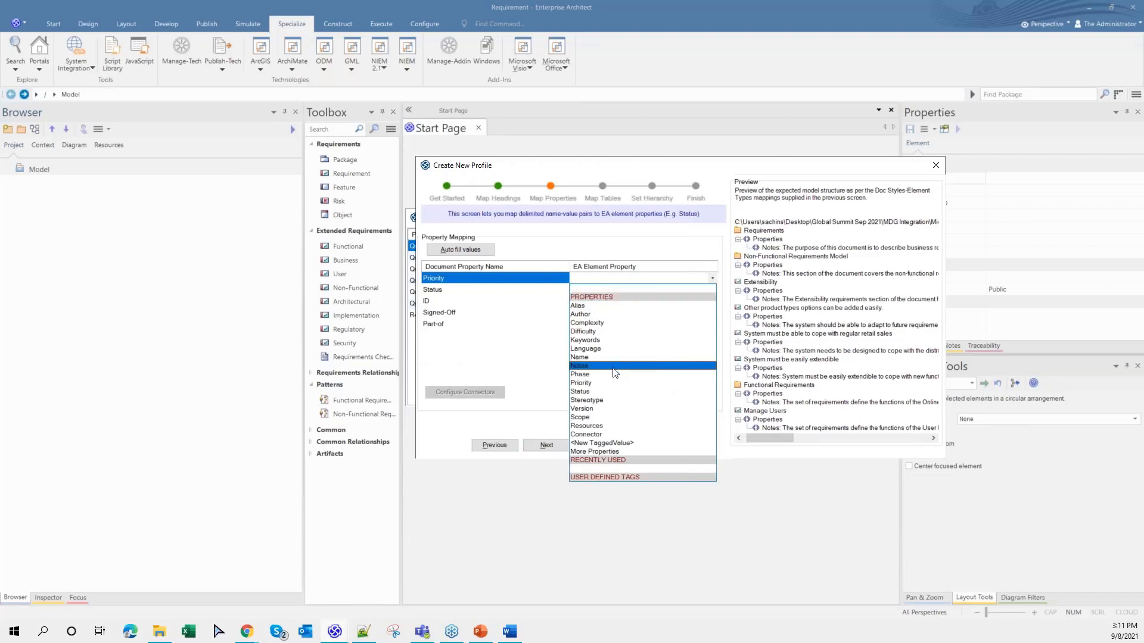
click(595, 383)
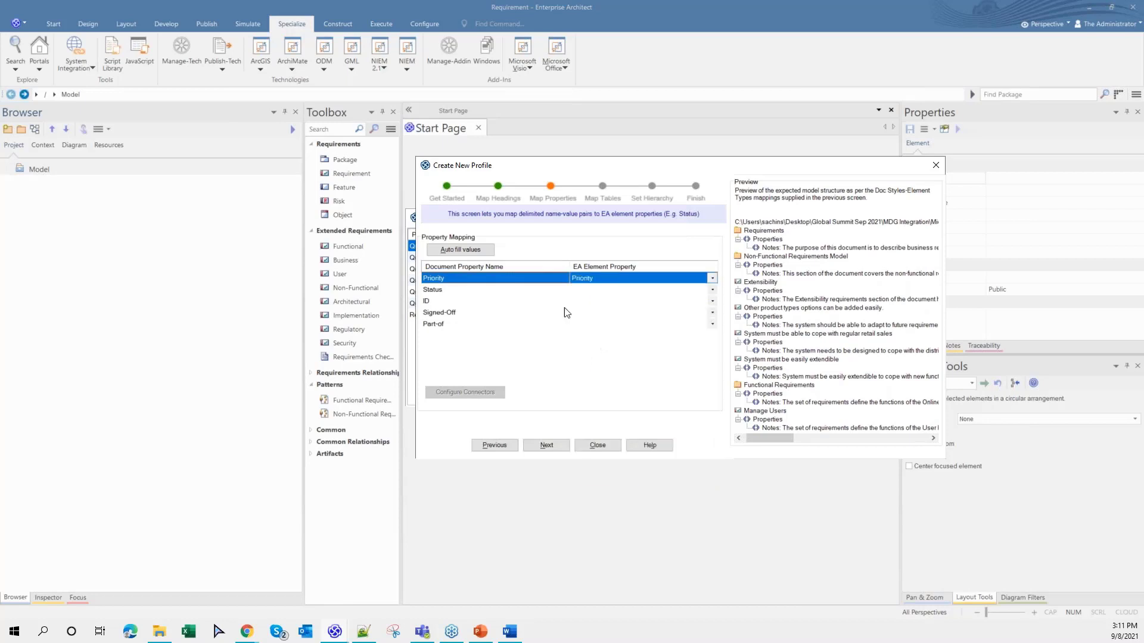
click(713, 292)
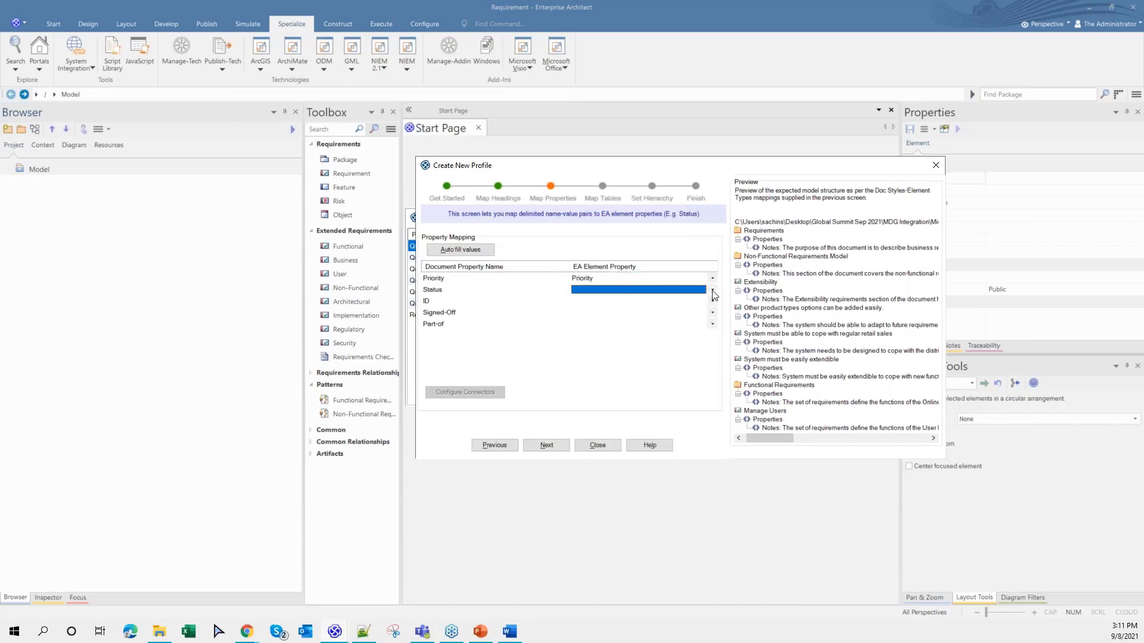
click(713, 291)
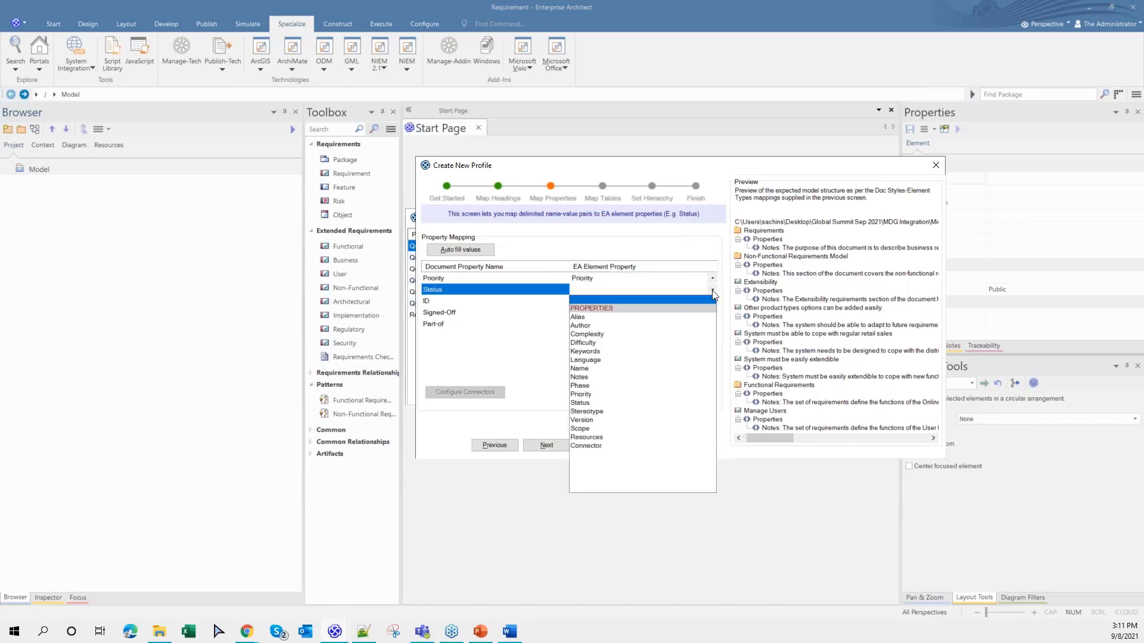
click(591, 400)
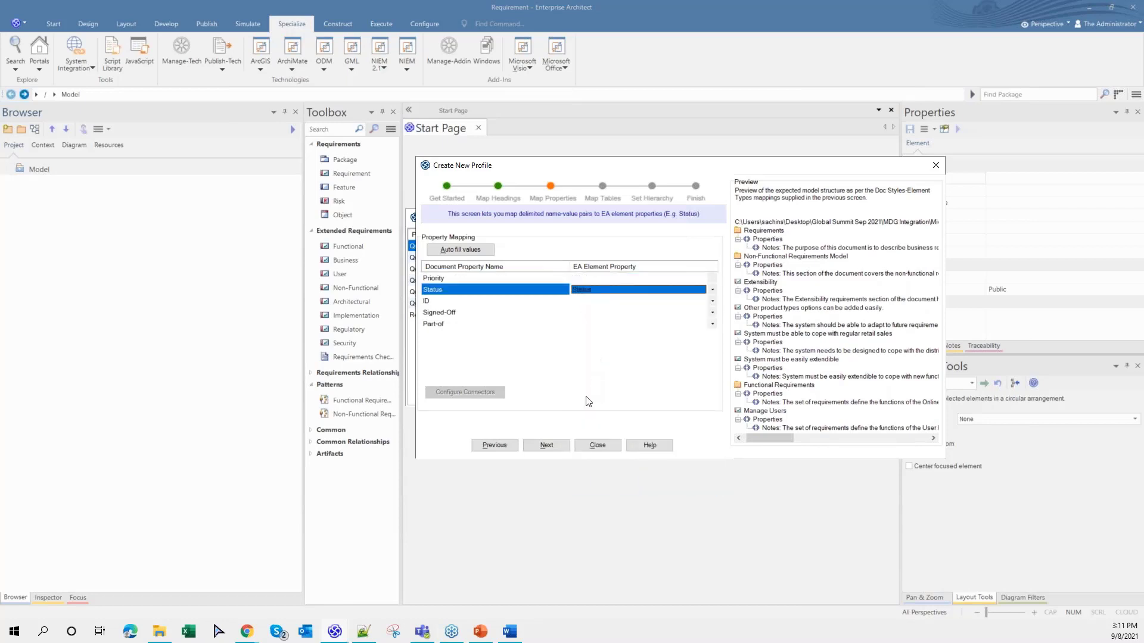
click(712, 301)
click(712, 302)
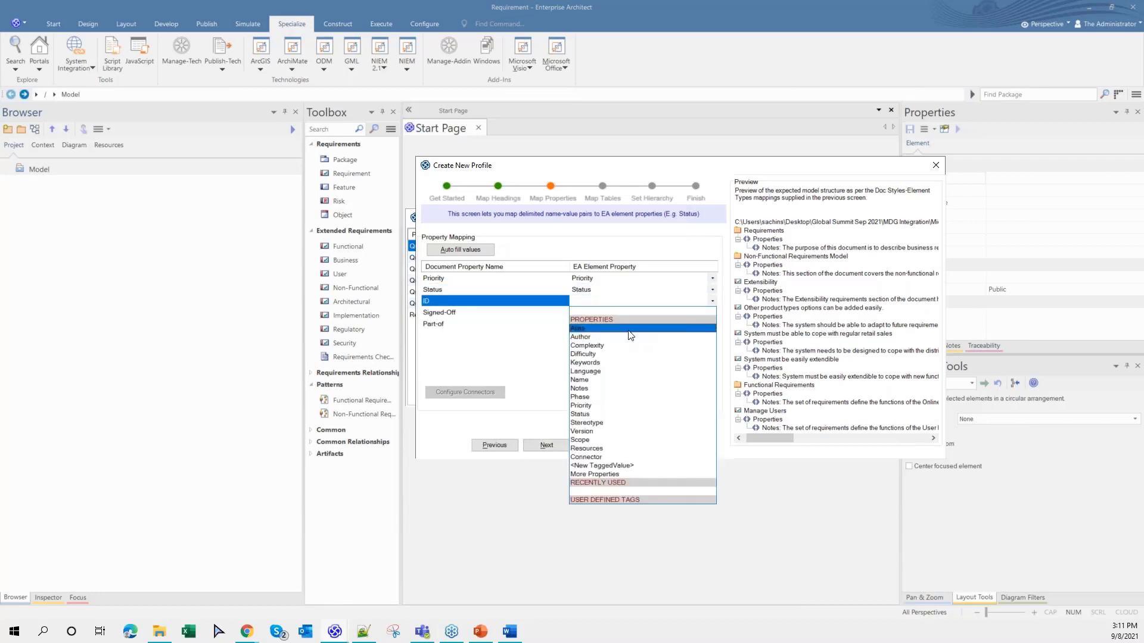
click(631, 329)
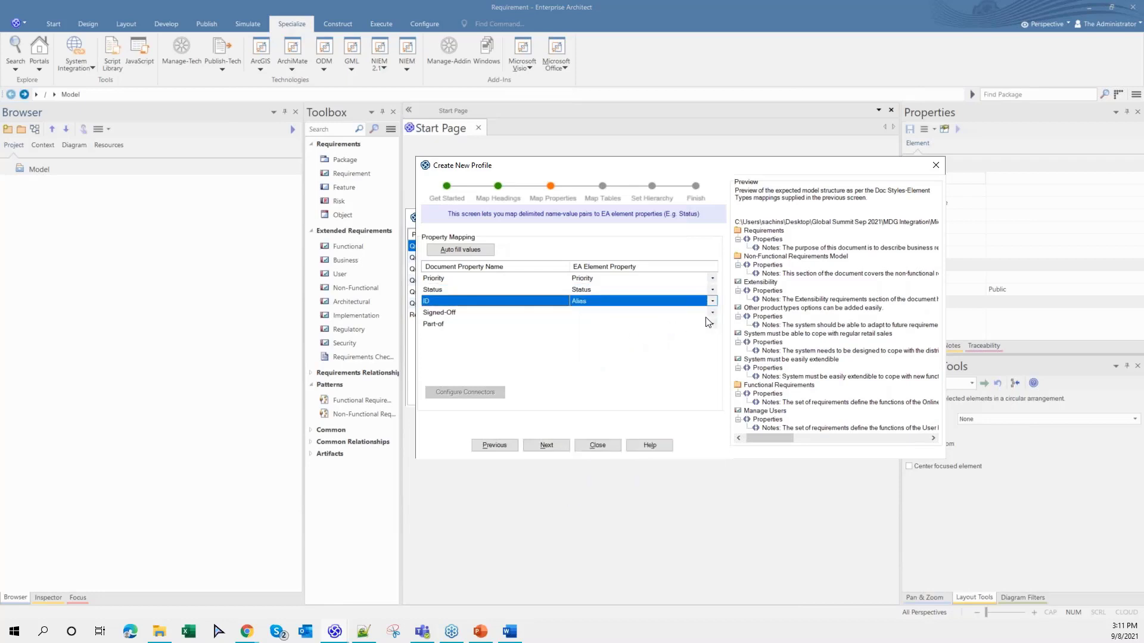
- Map the Signed-Off document property to a new tagged value named Signed-Off
click(631, 313)
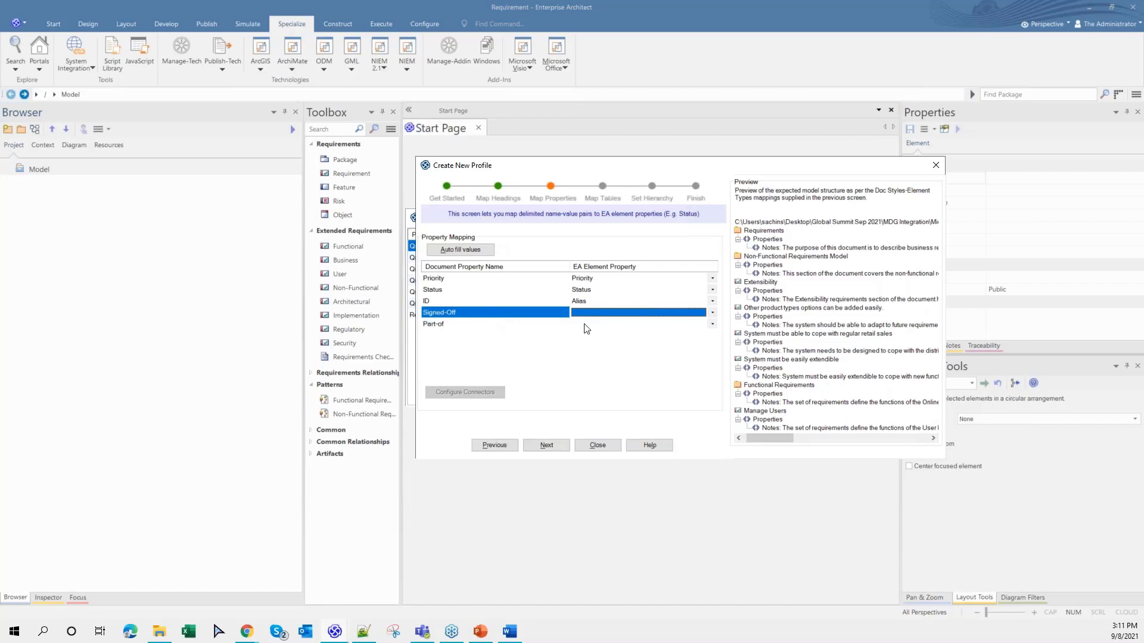
click(712, 313)
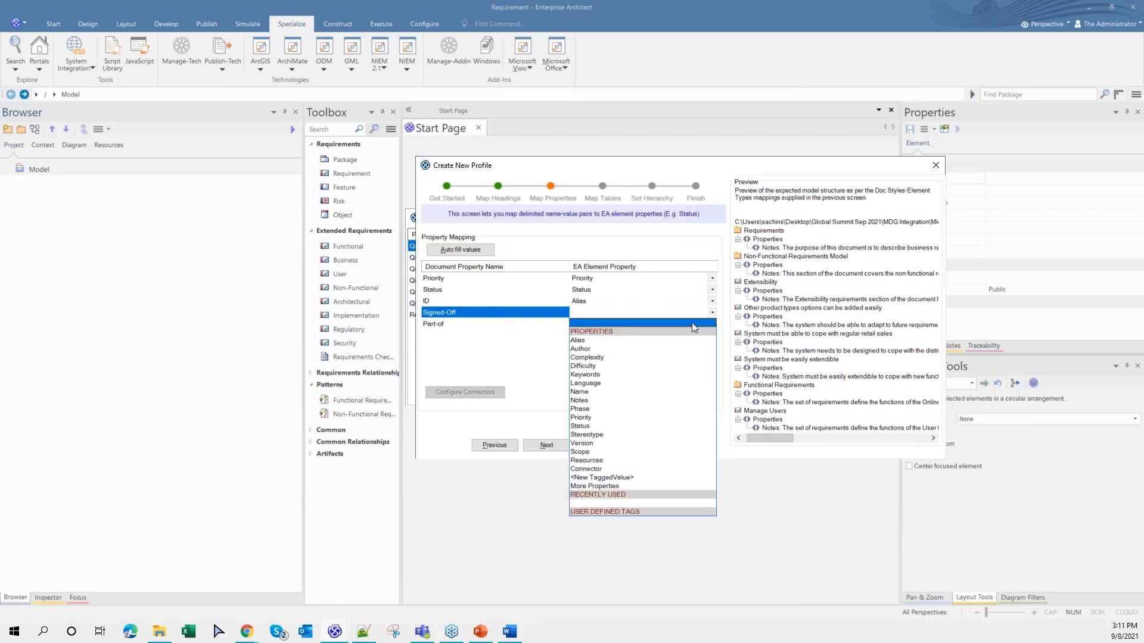
click(620, 479)
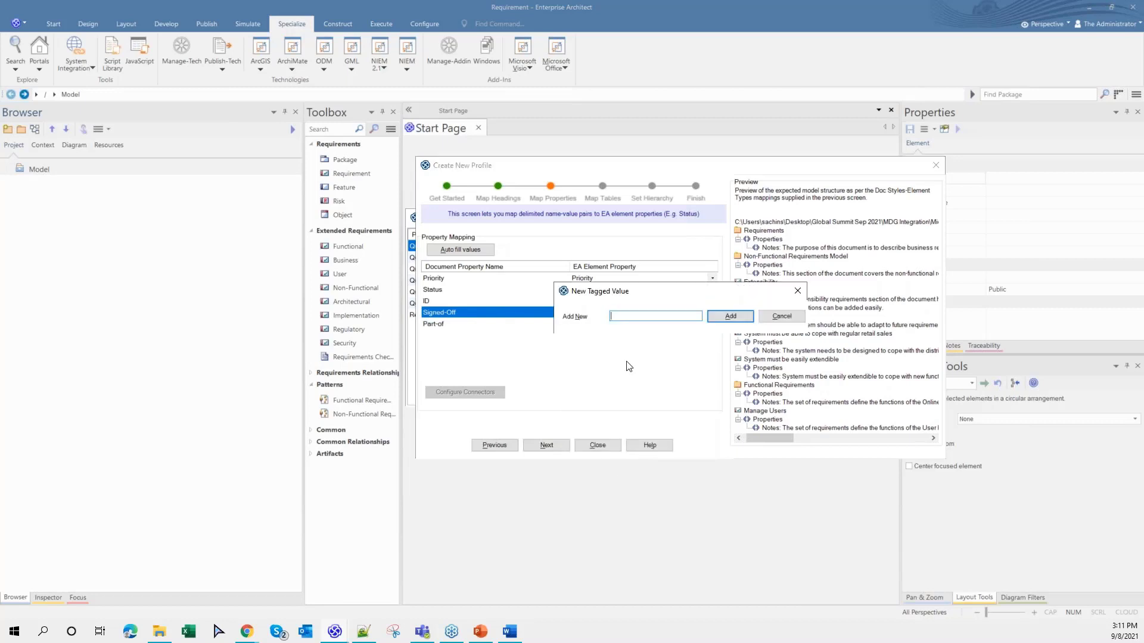
text(Signed-Off)
click(730, 316)
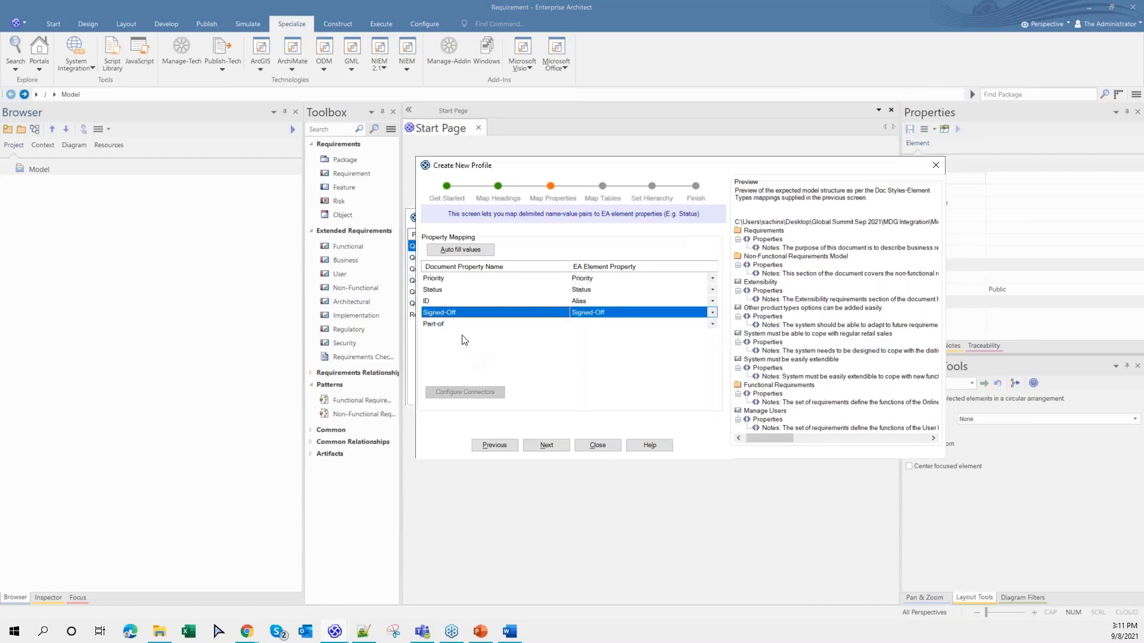
- Switch to the Word document, examine the Part-of value of the first requirement, and return to the property mapping
click(510, 632)
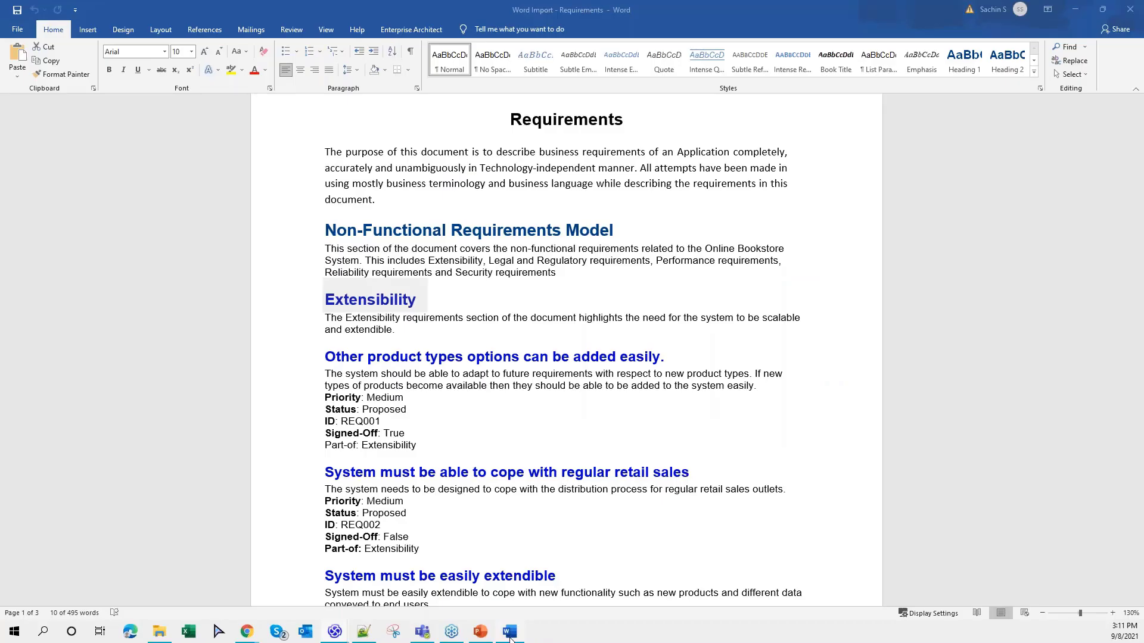
click(401, 457)
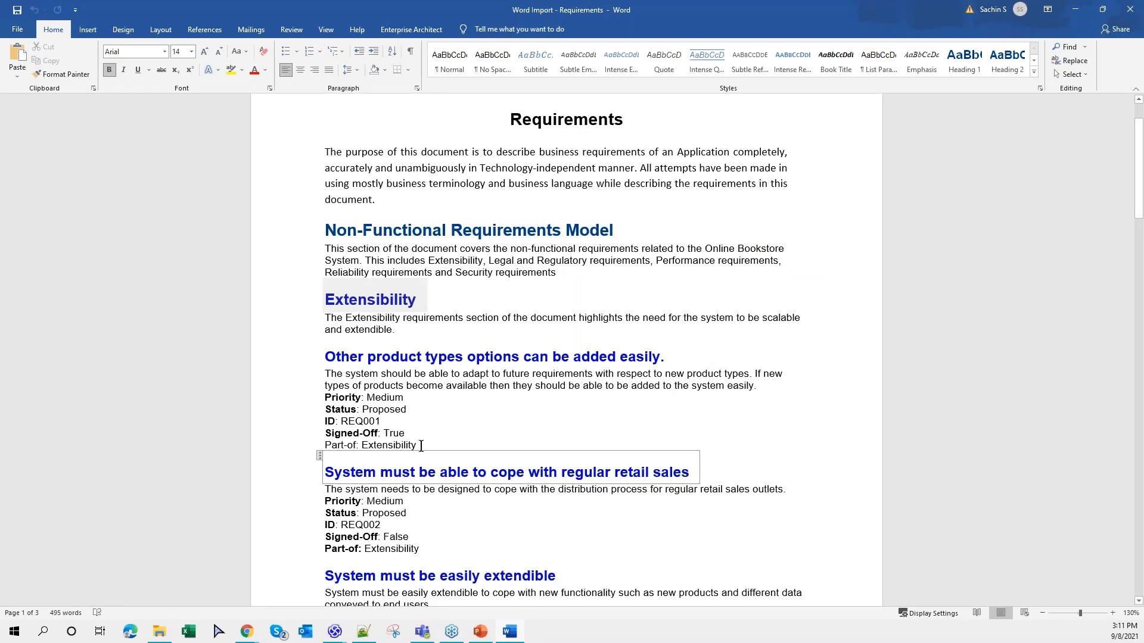
drag(417, 446, 365, 445)
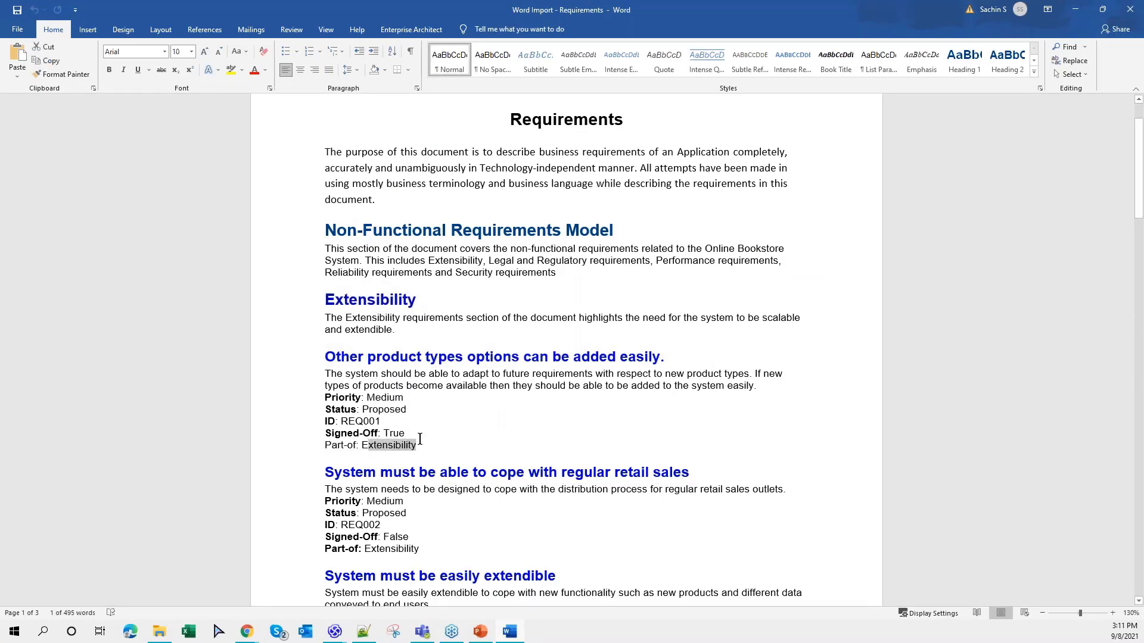
click(1076, 10)
- Map the Part-of document property to Connector
click(611, 327)
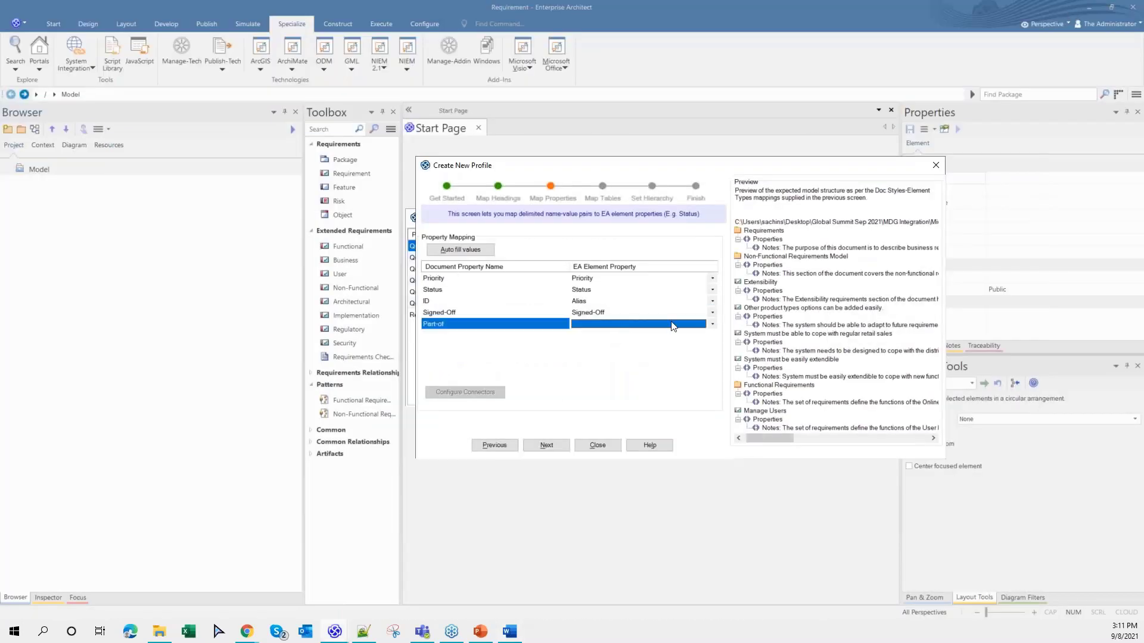
click(713, 325)
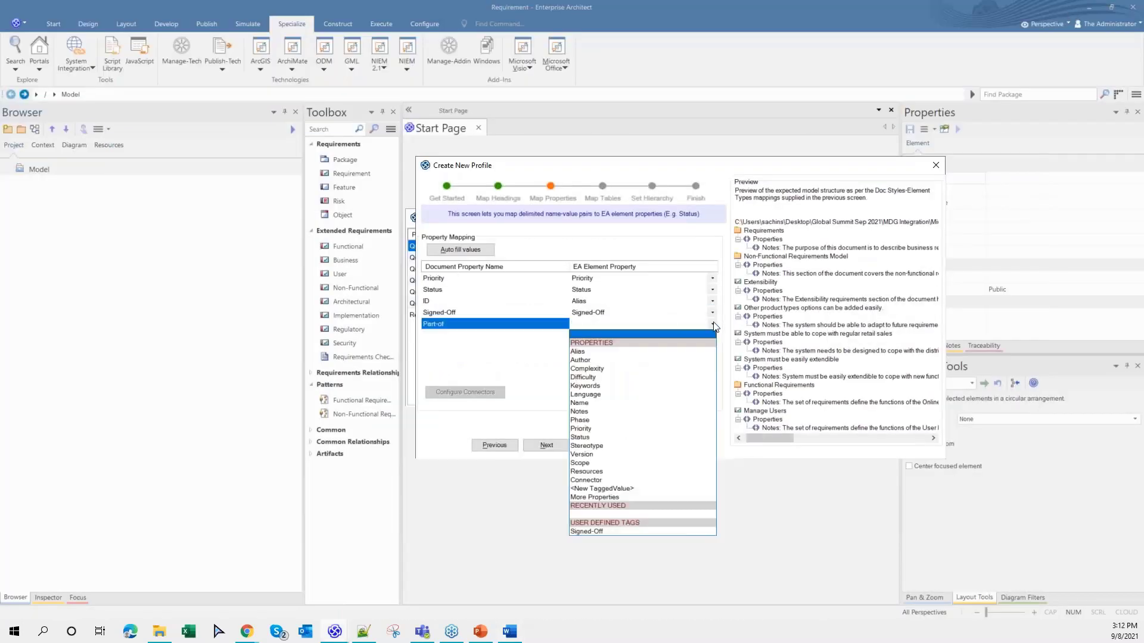
click(605, 480)
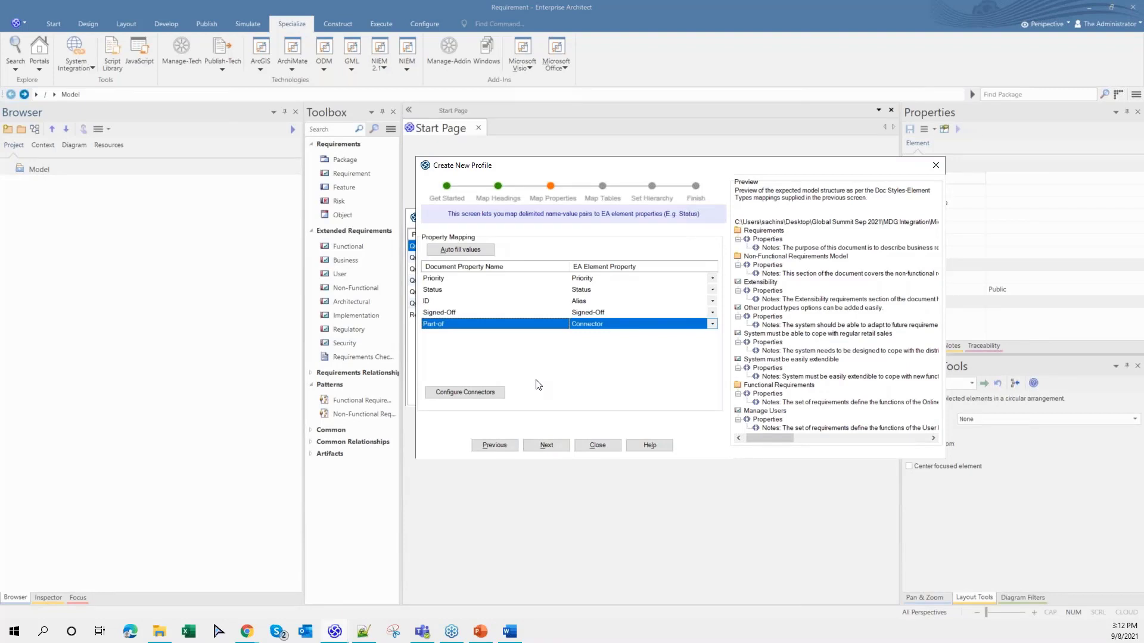
- Configure the Part-of connector with the Aggregation type, save it and apply the changes
click(470, 393)
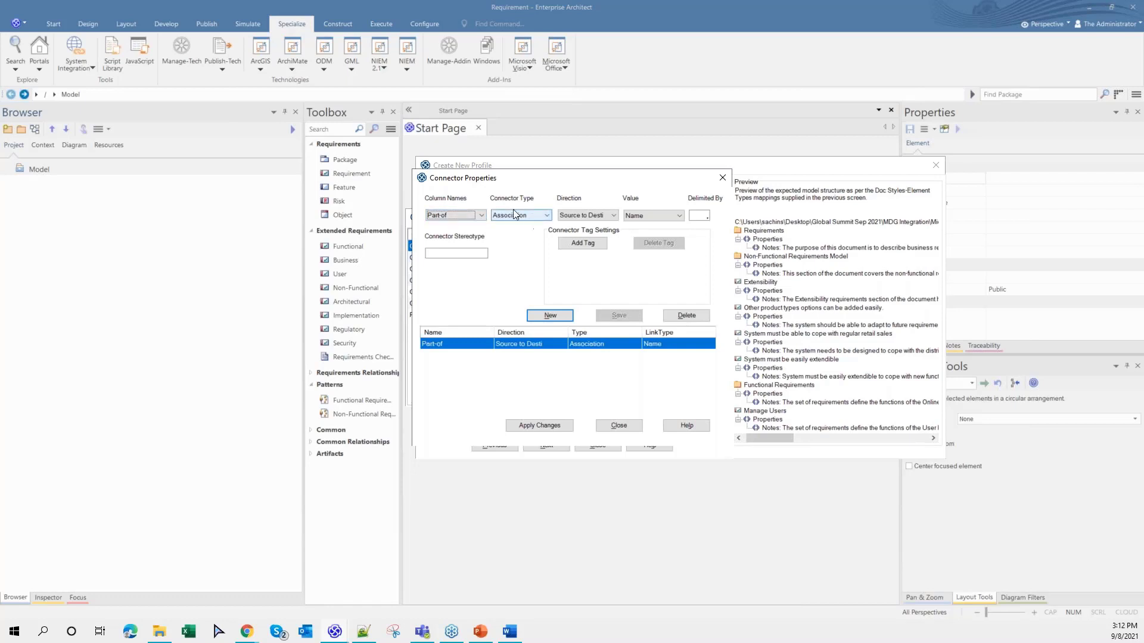
click(547, 216)
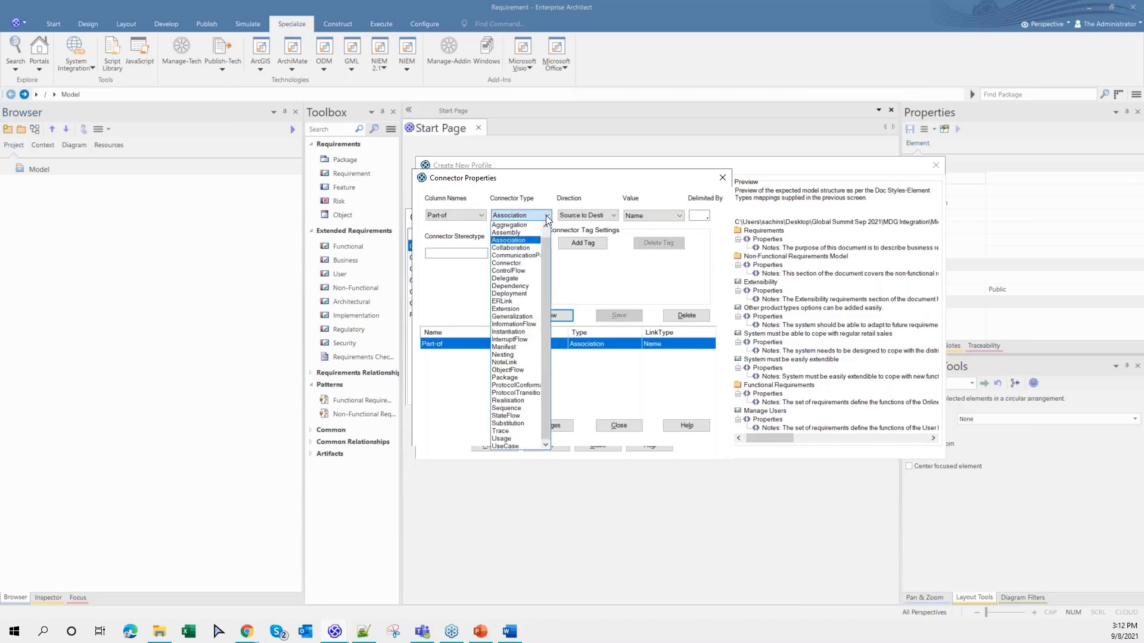
click(524, 225)
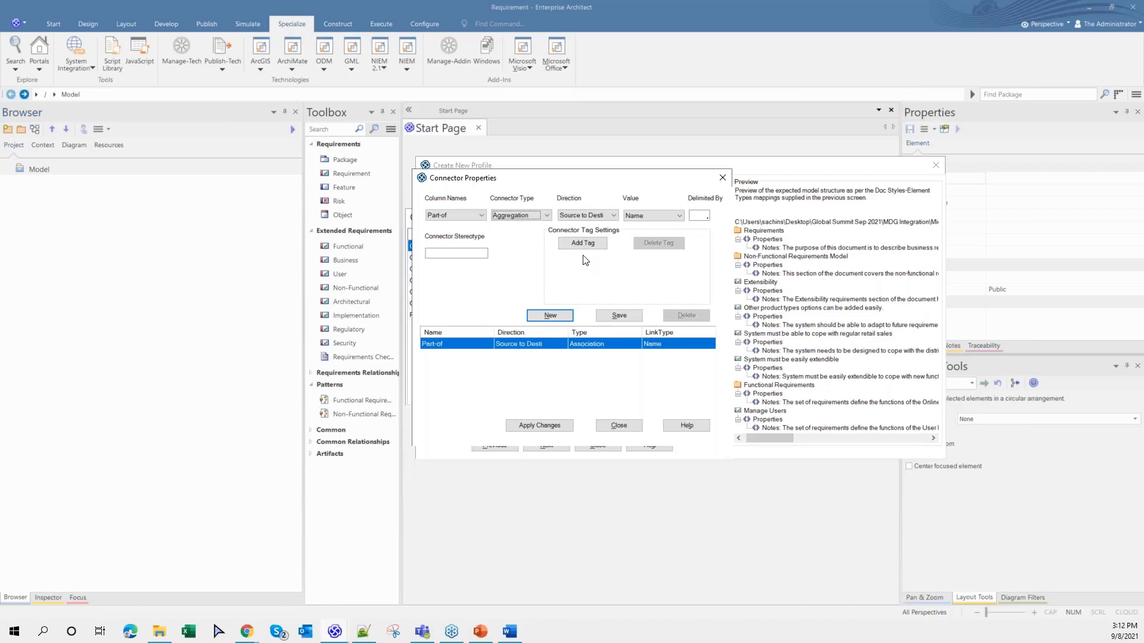
click(467, 254)
click(625, 321)
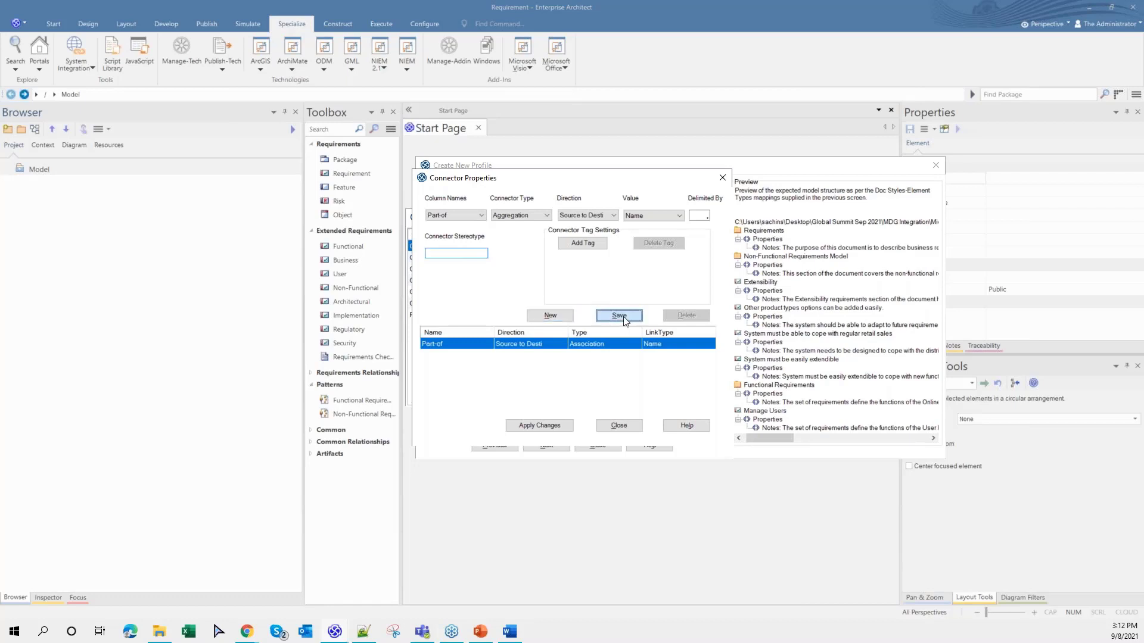
click(539, 426)
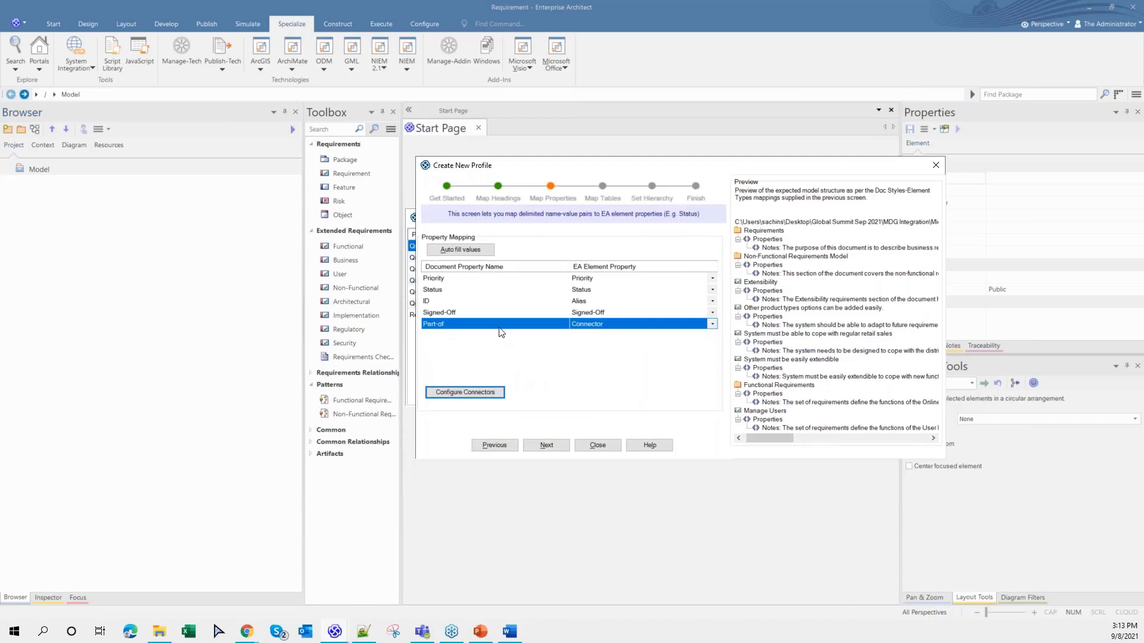
- Switch to the Word document, examine the Manage Users requirements table and its columns, and return to the profile wizard
mouse_move(509, 639)
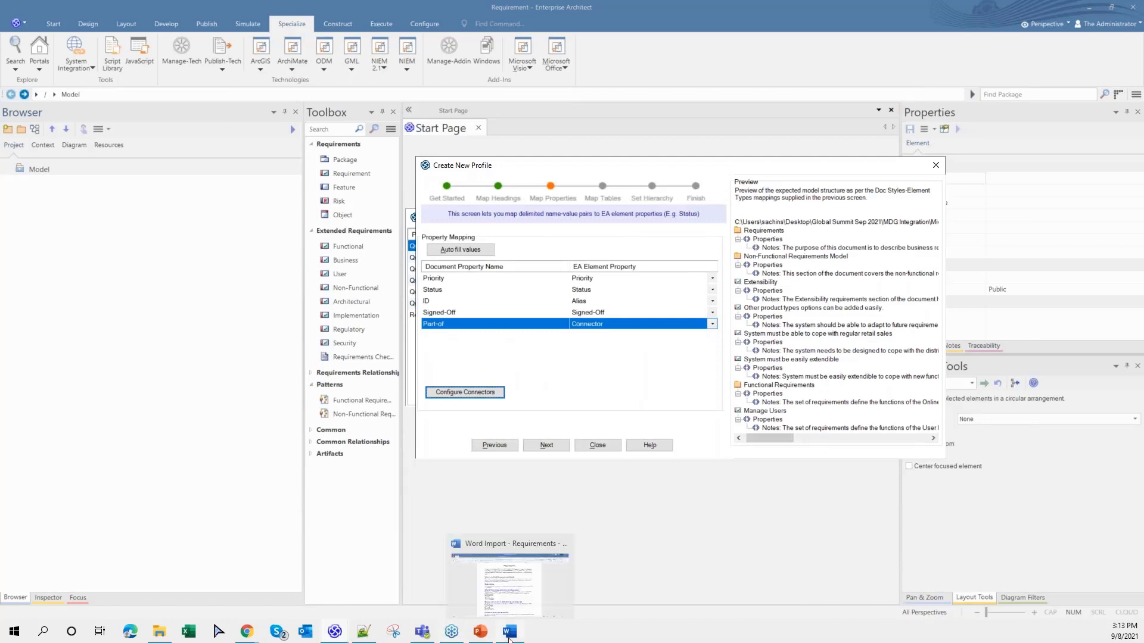
click(518, 601)
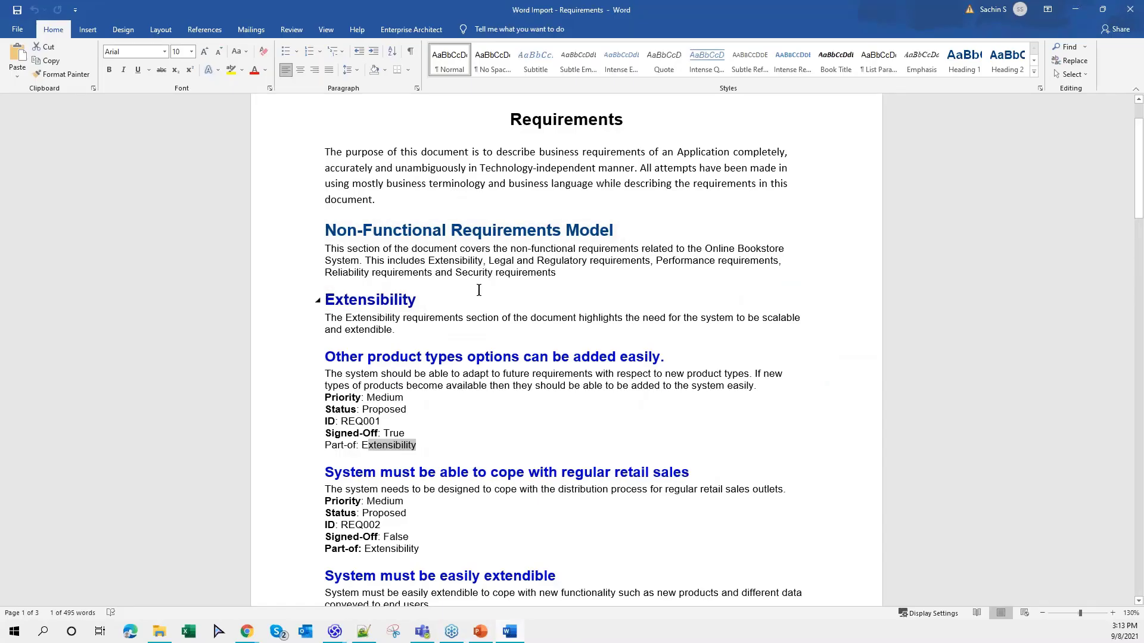
scroll(447, 420, down, 7)
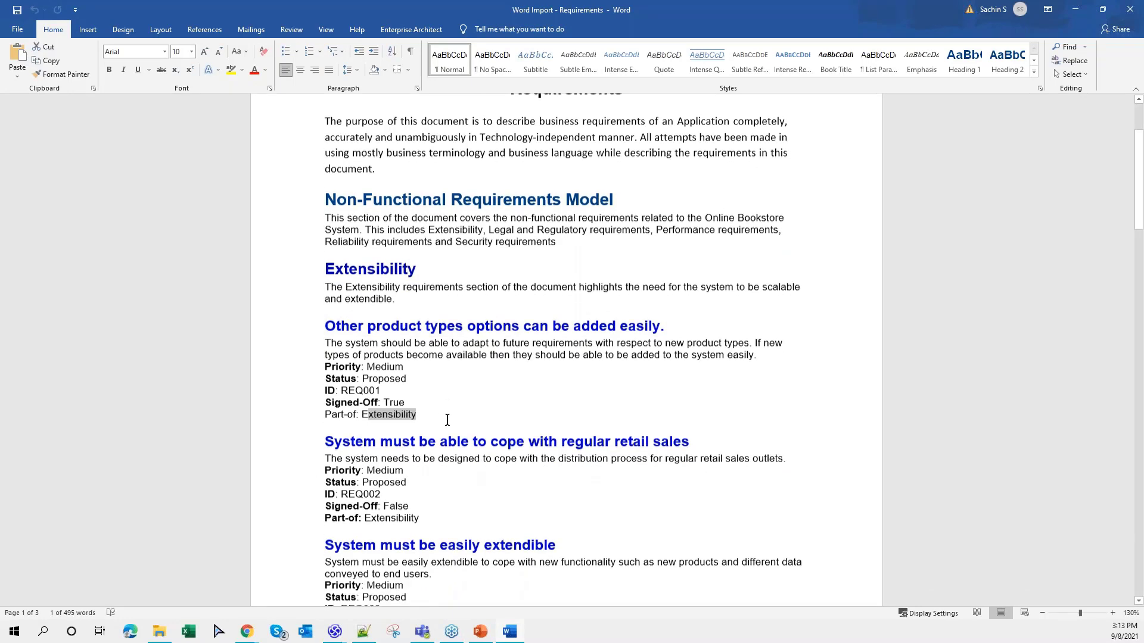
scroll(447, 421, down, 5)
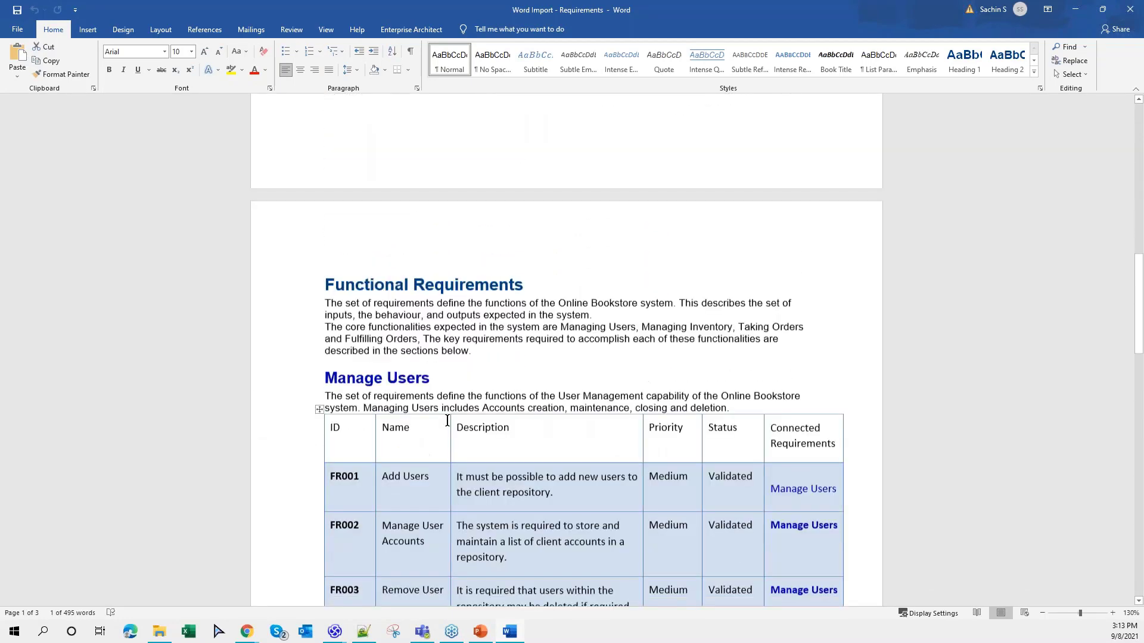
scroll(447, 420, down, 1)
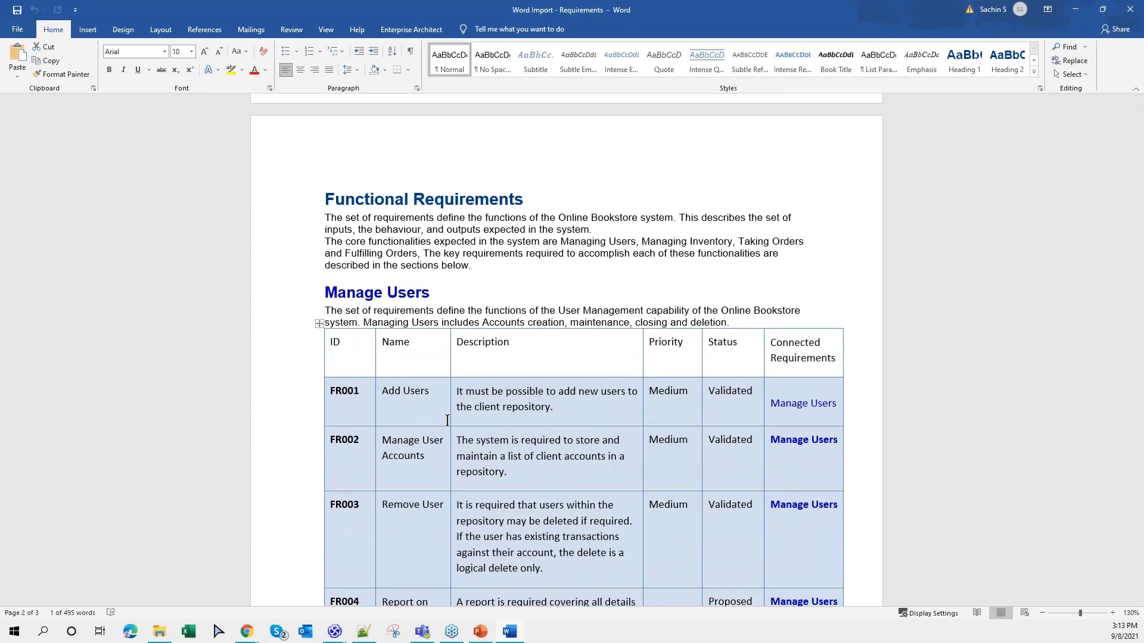
click(1076, 9)
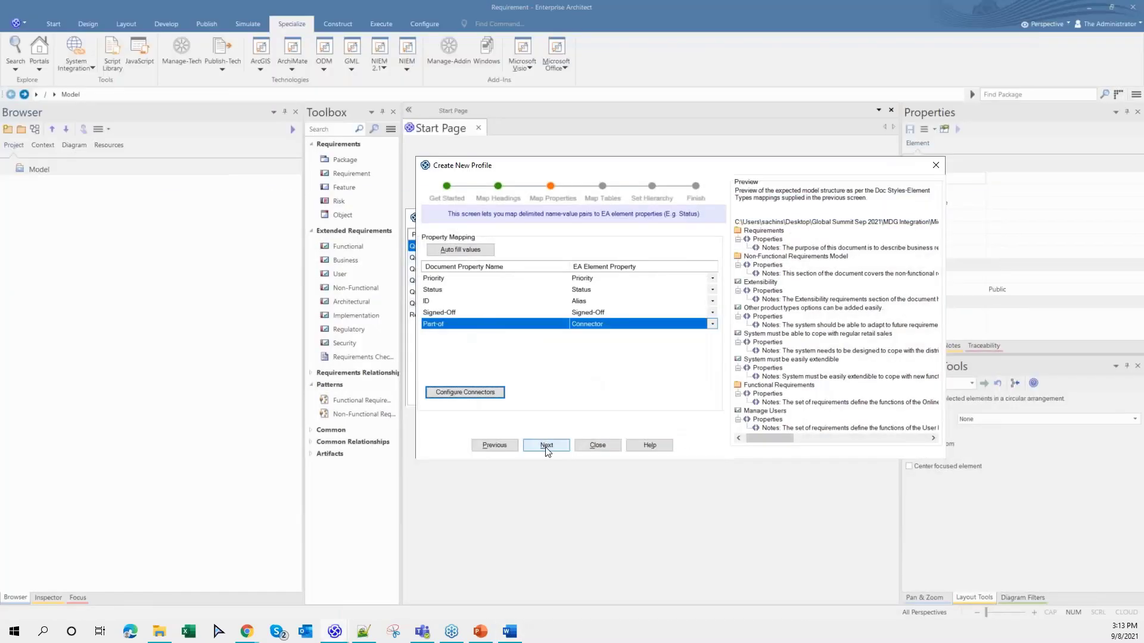
- Proceed to the table mapping and, after checking the table in Word, map its columns to the Requirement element type
click(546, 447)
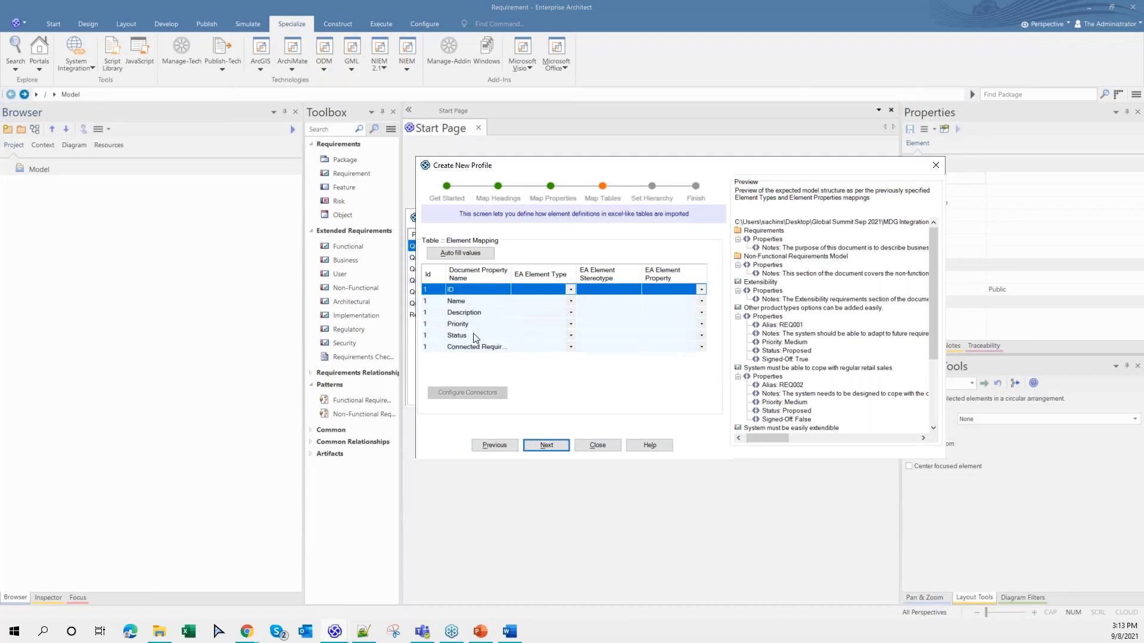
click(510, 633)
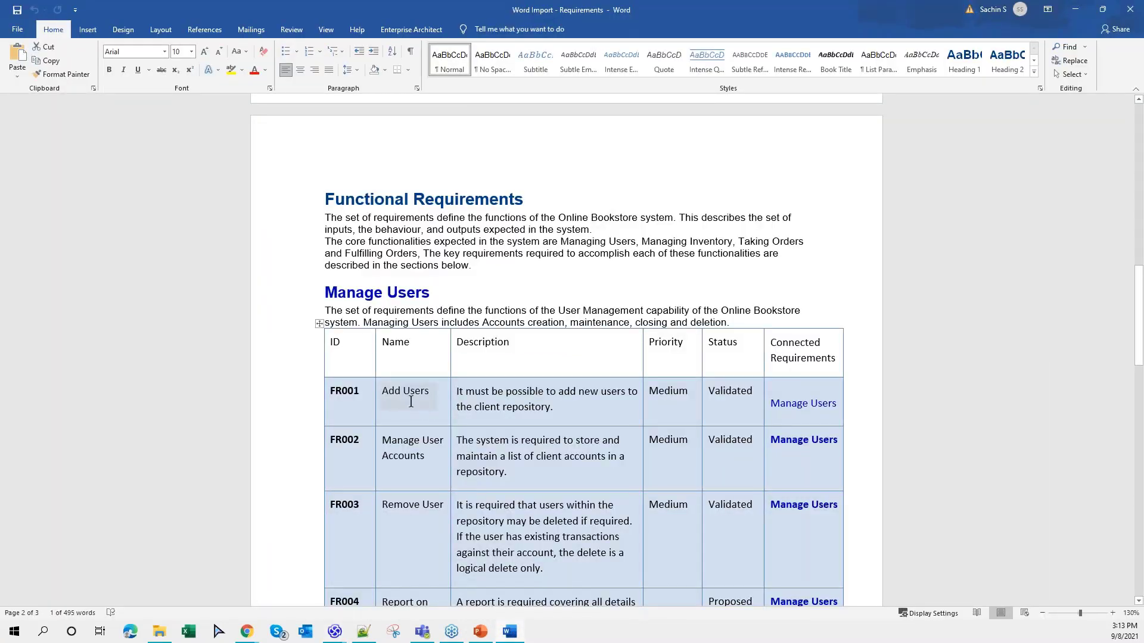
click(1077, 13)
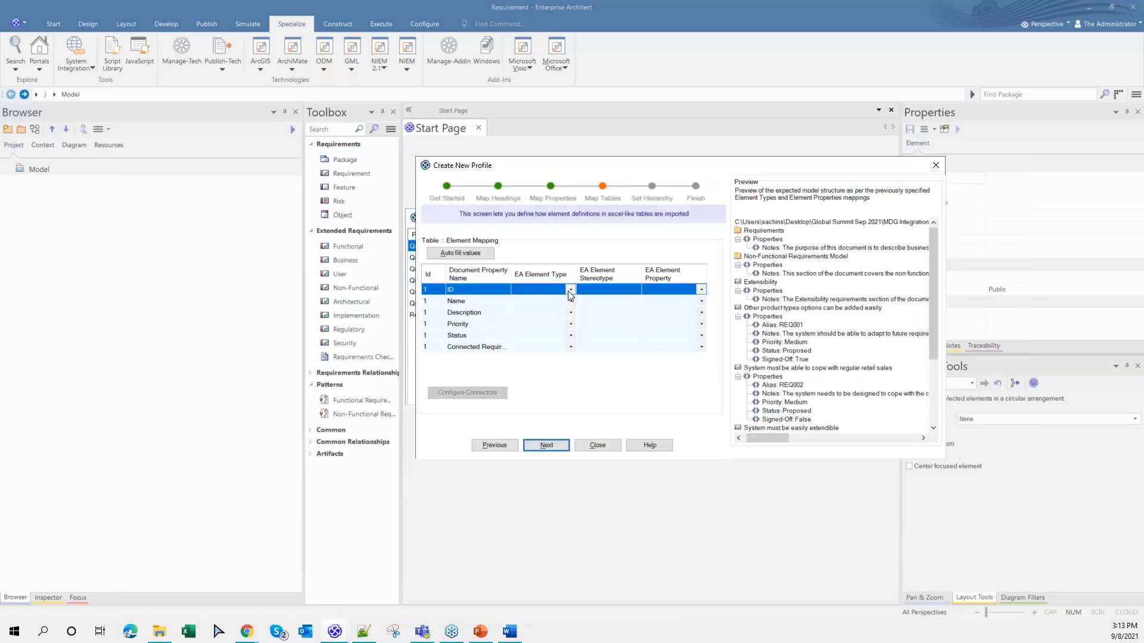
click(571, 290)
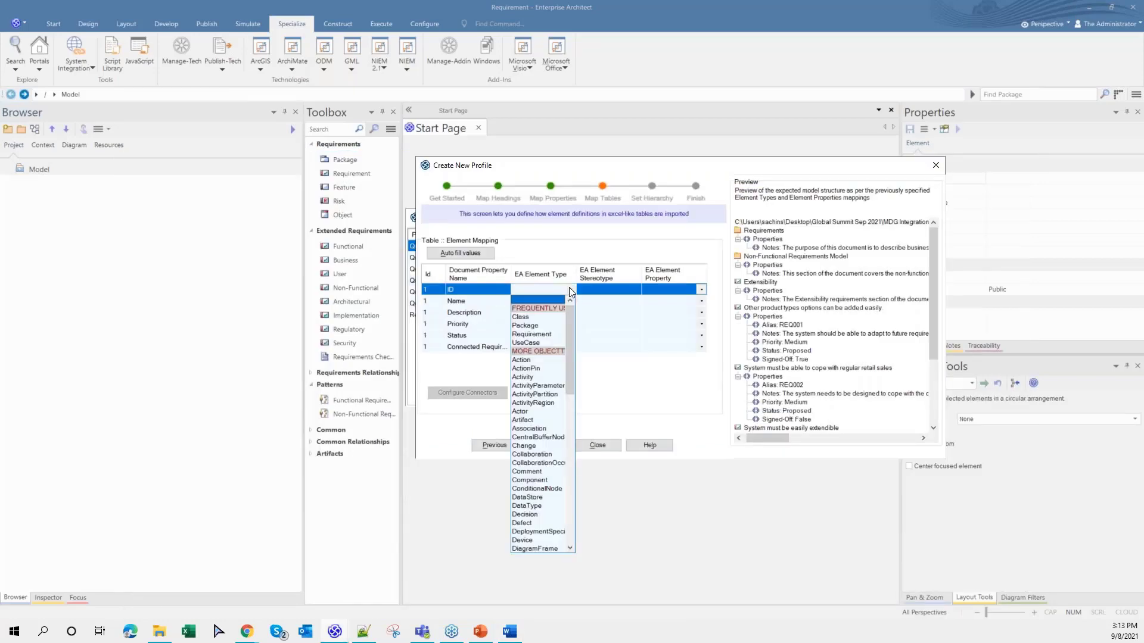
click(531, 335)
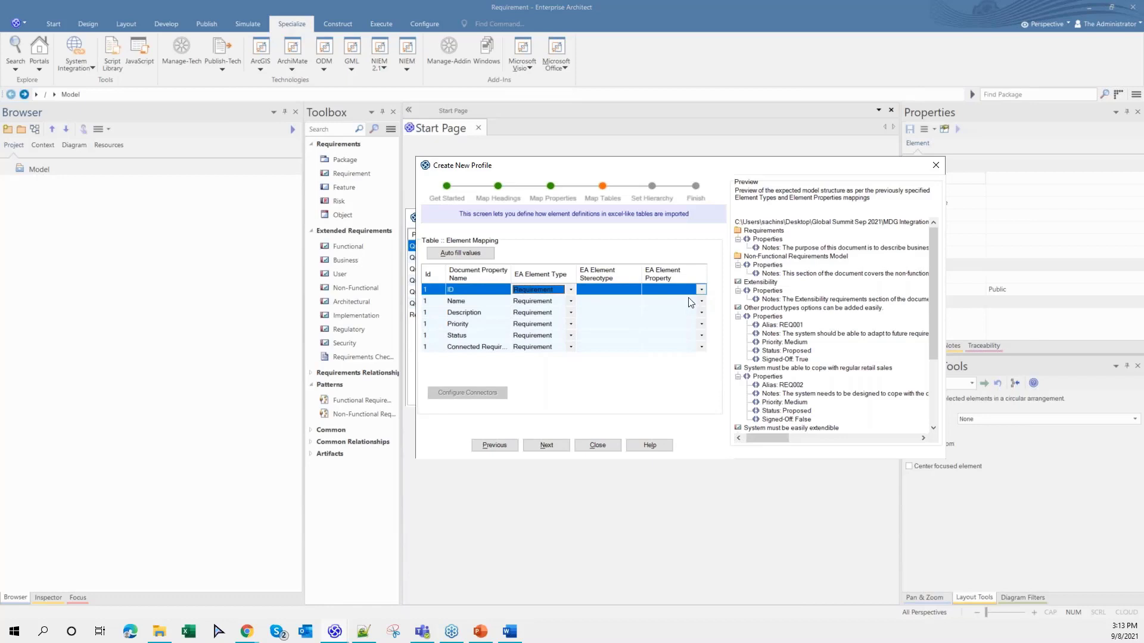
- Map the table's ID column to the Alias property, Name to Name, and Description to Notes
click(702, 290)
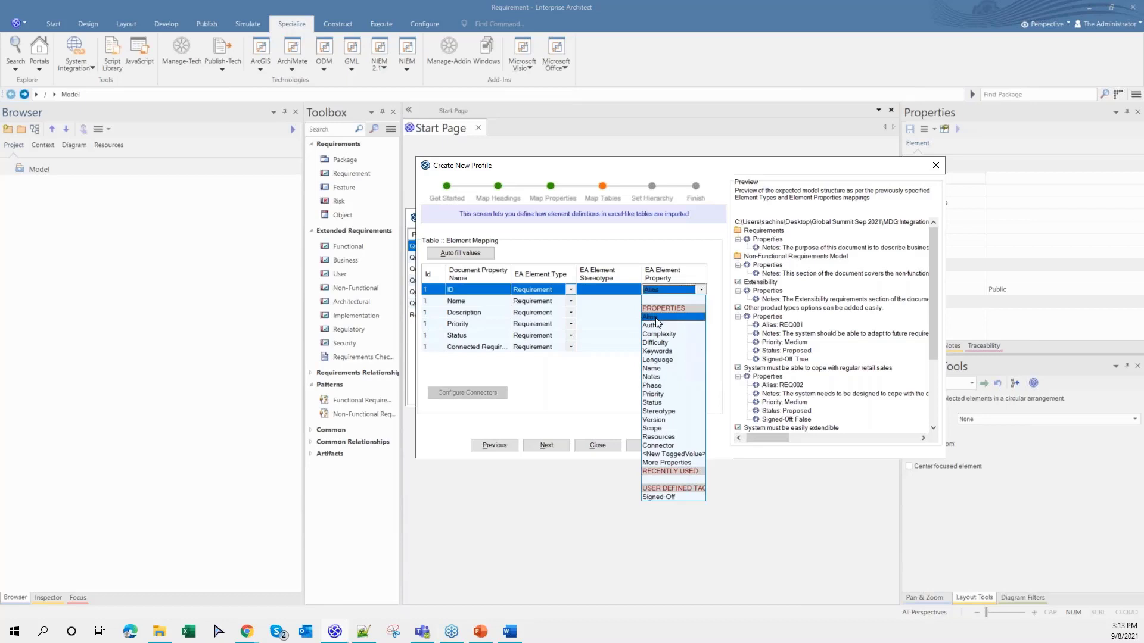
click(657, 323)
click(706, 303)
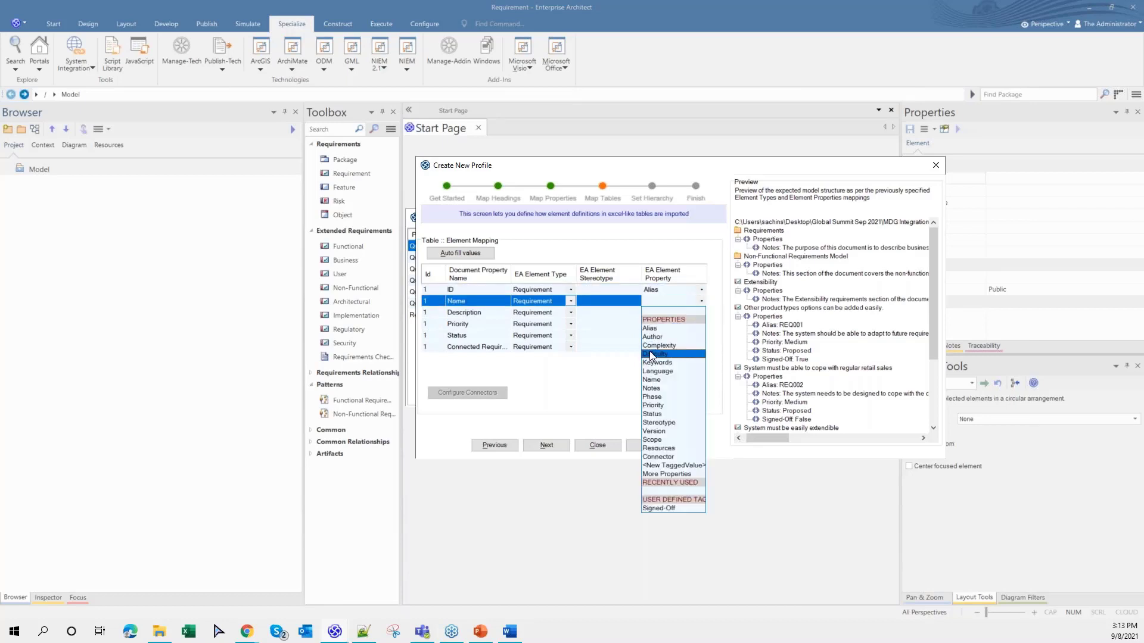
click(657, 381)
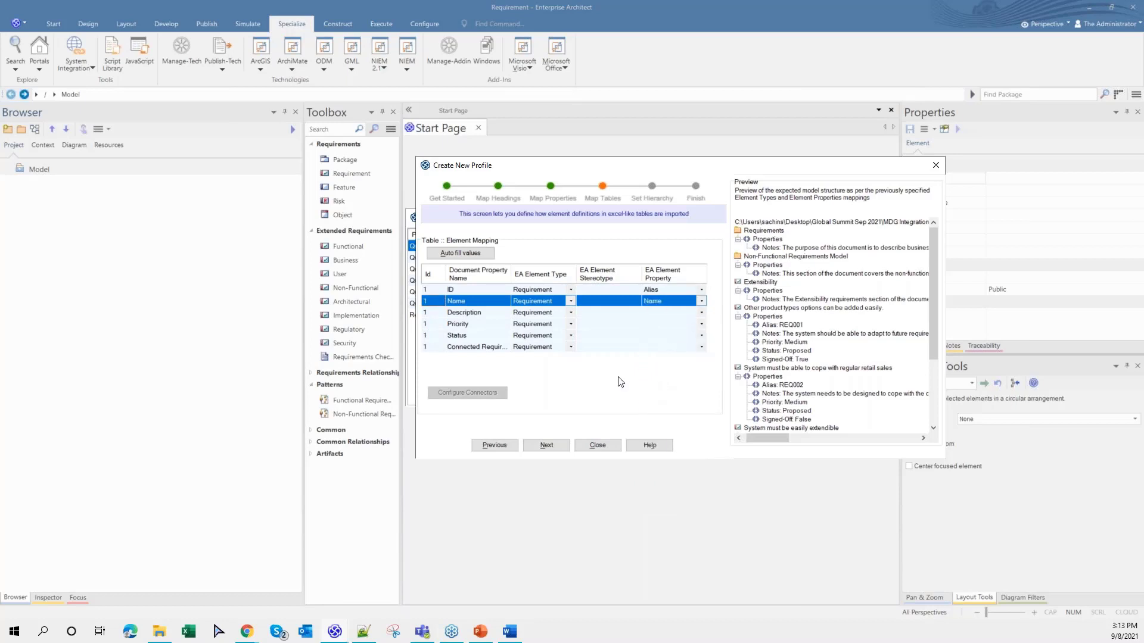
click(702, 313)
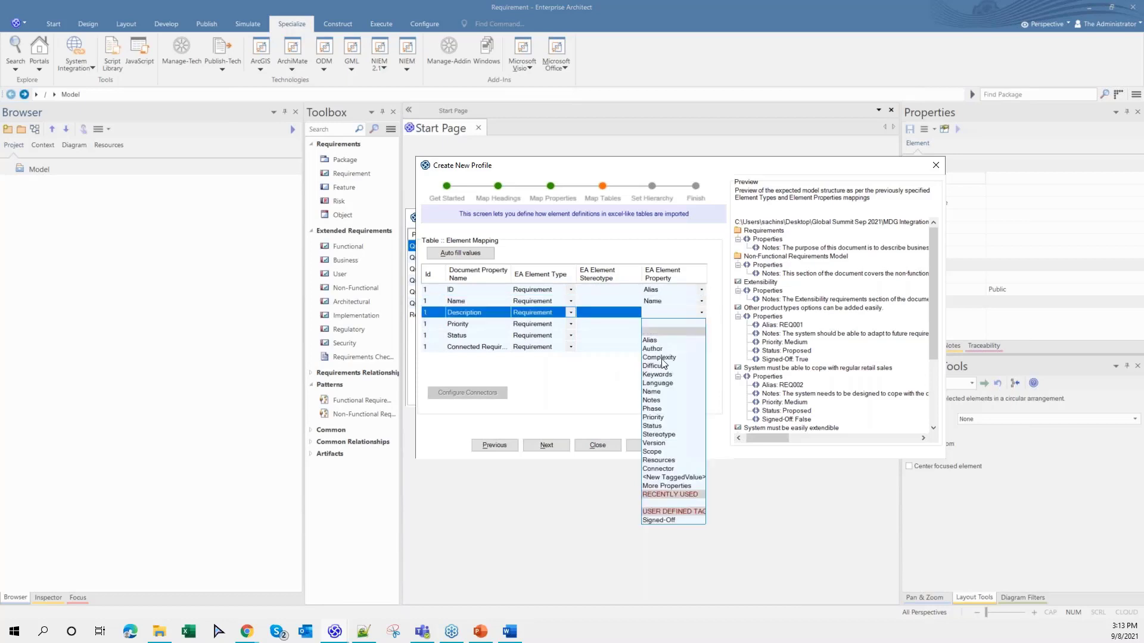
click(651, 401)
- Map the table's Priority column to the Priority property and its Status column to Status
click(704, 327)
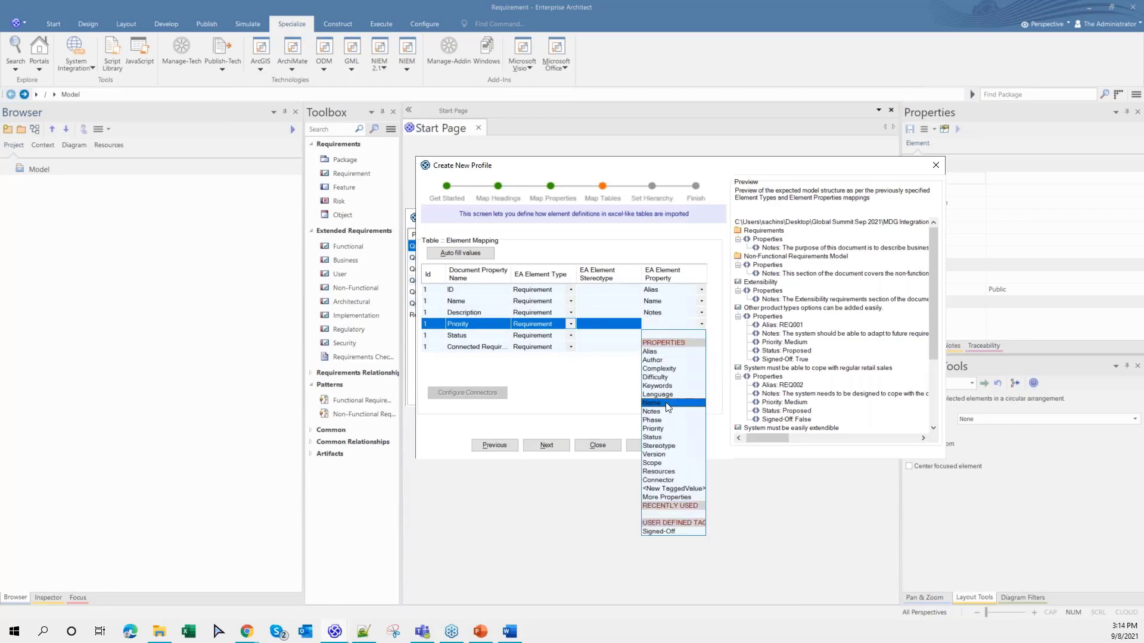
click(663, 429)
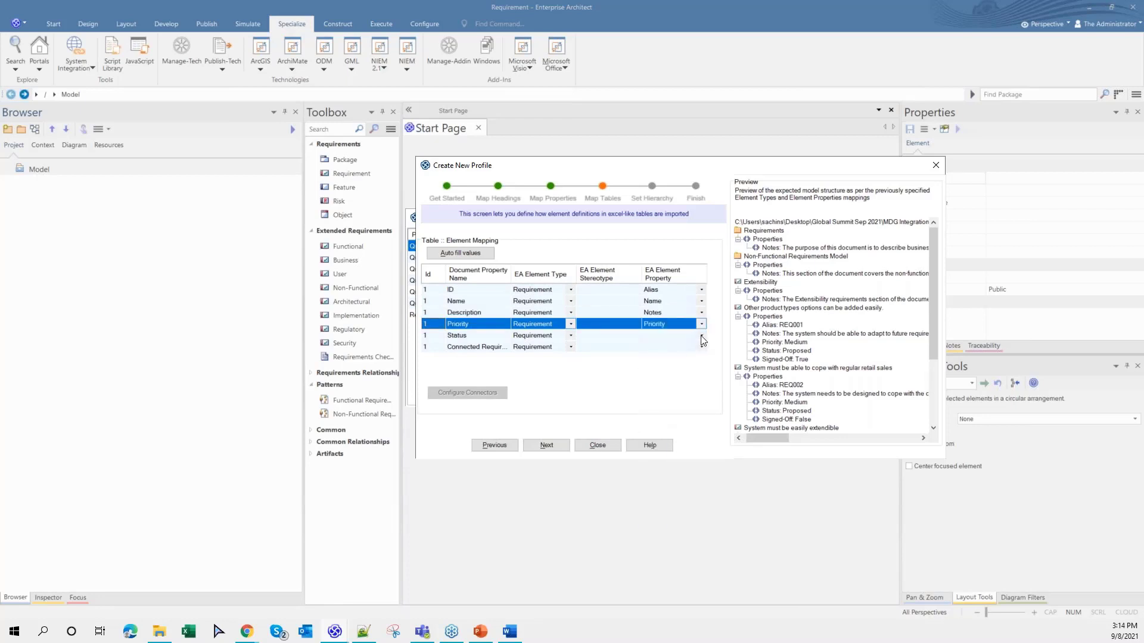
click(702, 335)
click(655, 448)
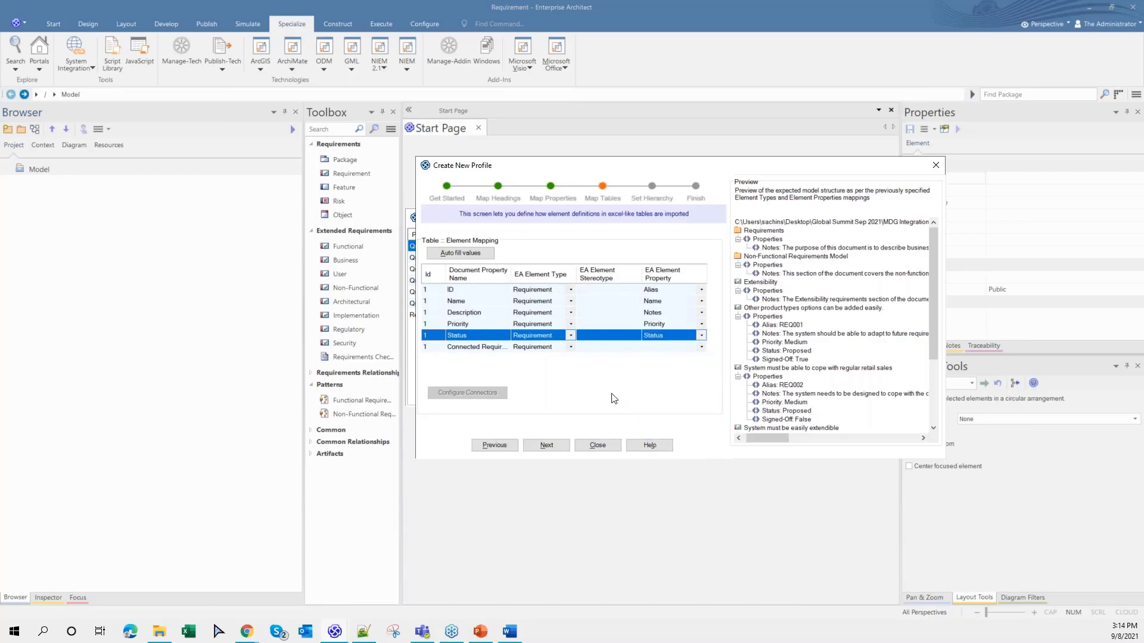
- Map the Connected Requirements column to Connector and configure it with the Aggregation type, saving and applying the changes
click(702, 347)
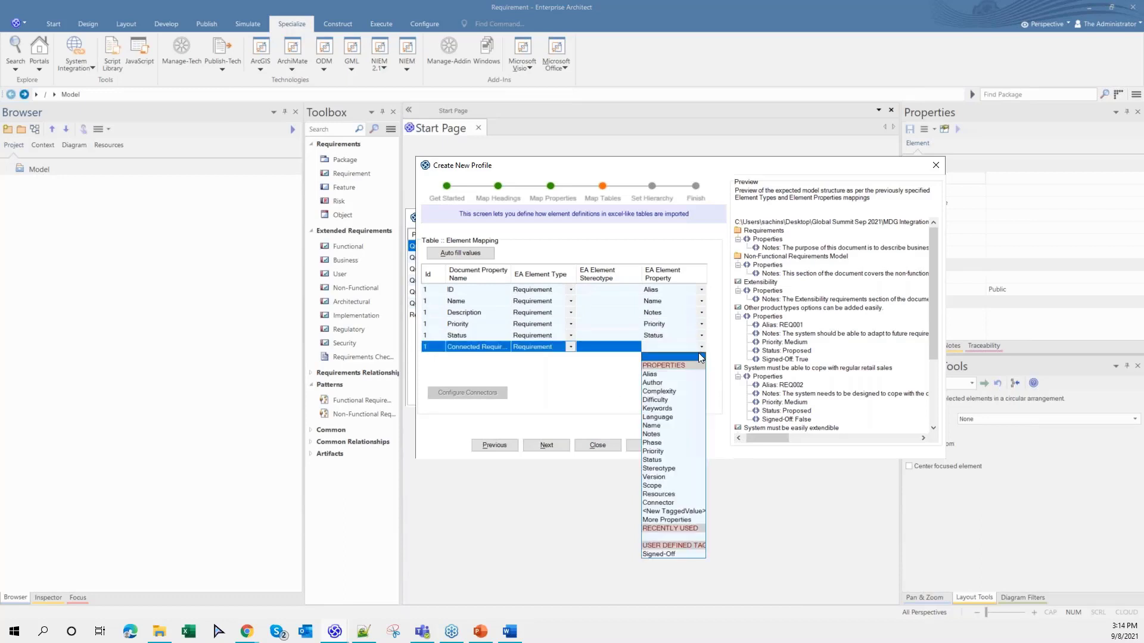
click(670, 505)
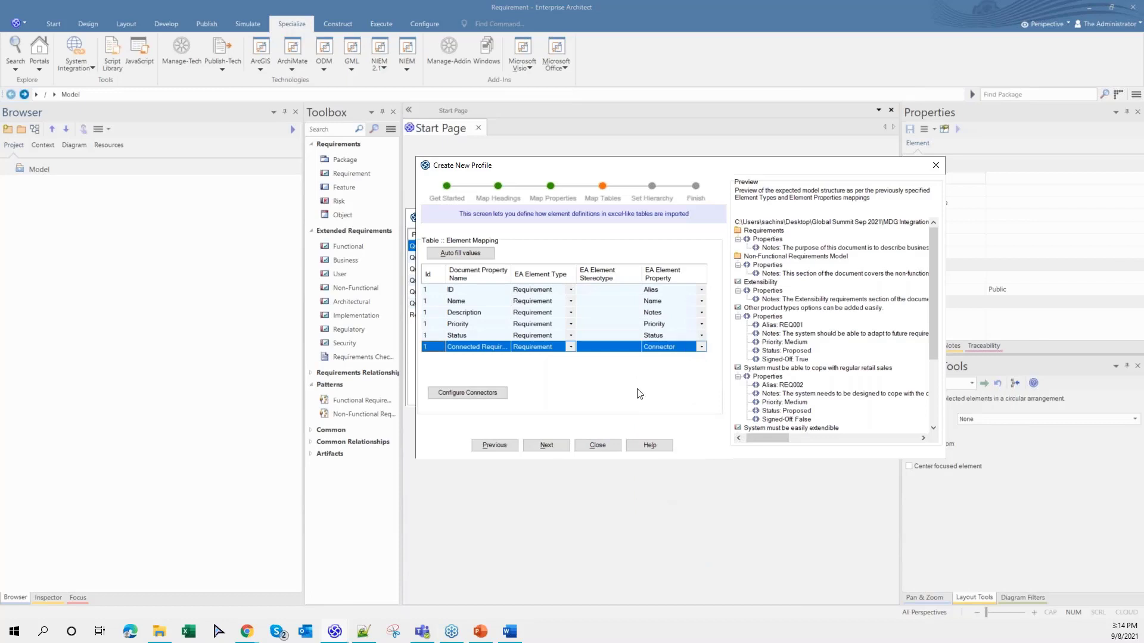
click(488, 393)
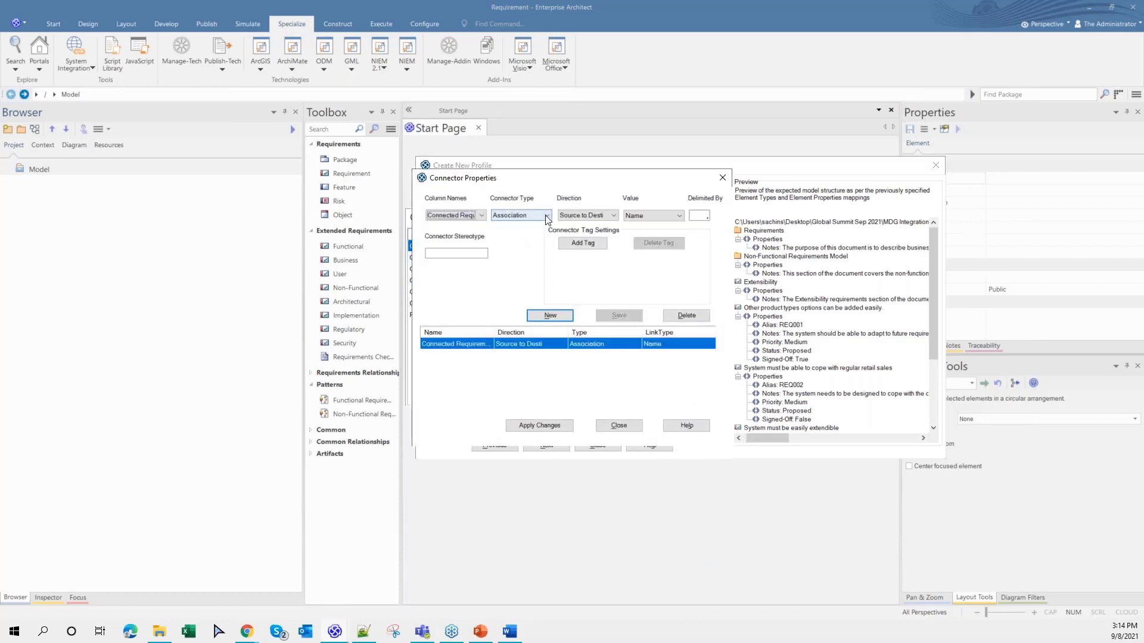
click(546, 216)
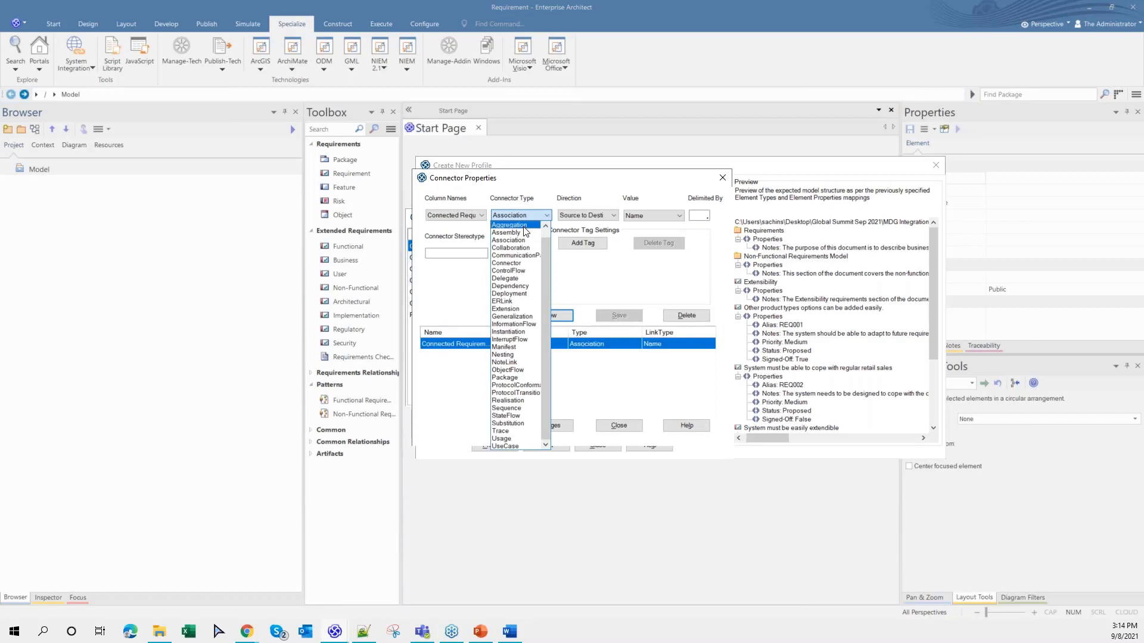
click(534, 225)
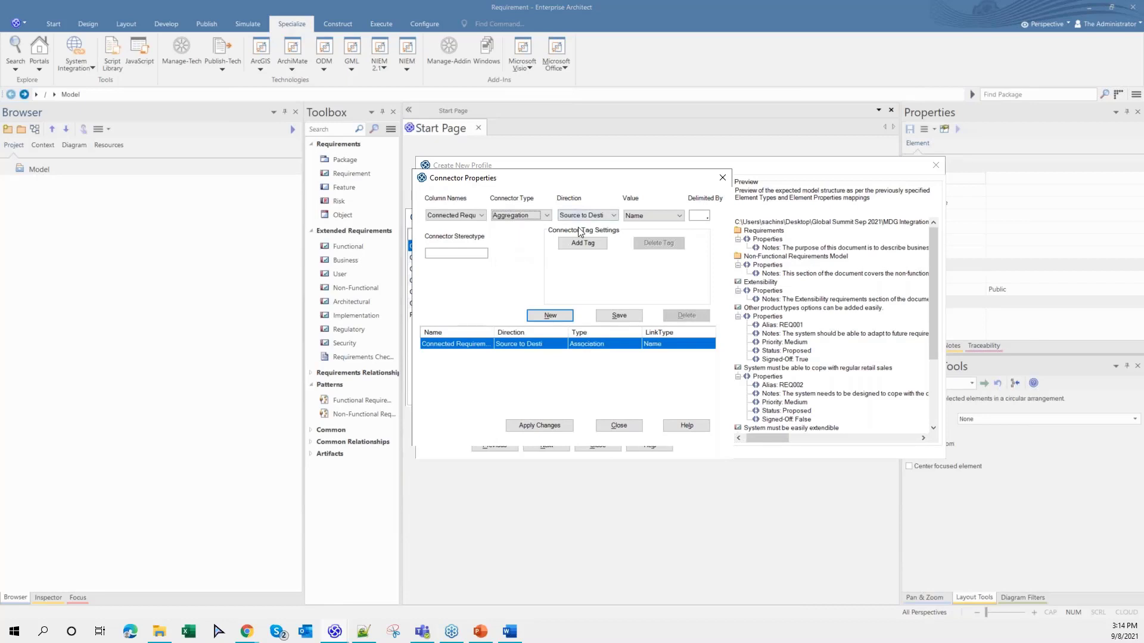
click(621, 315)
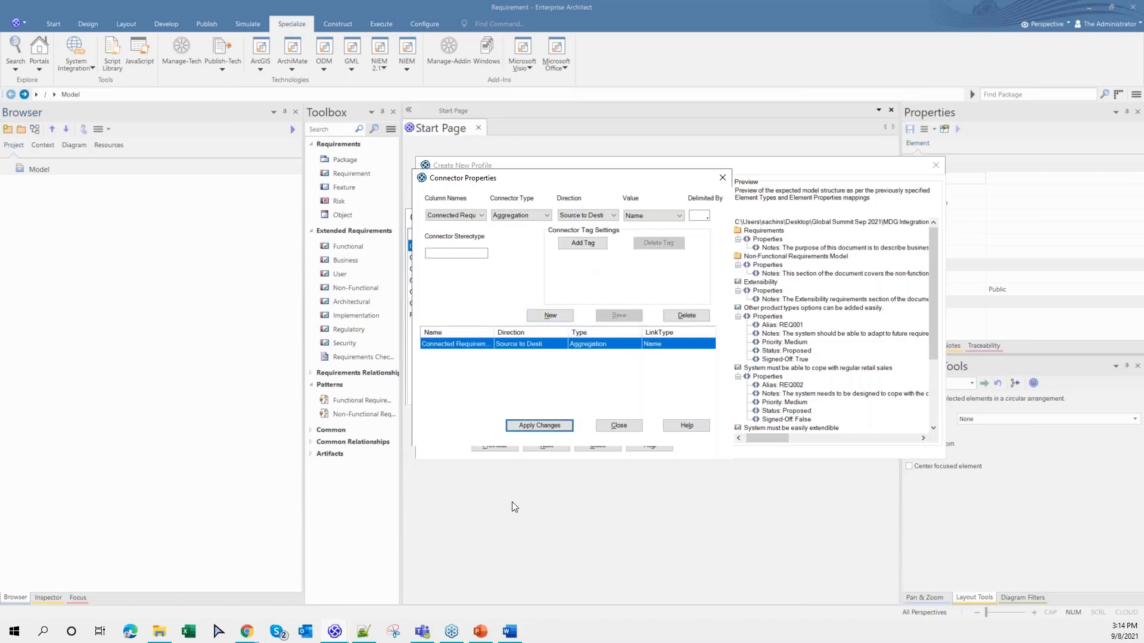
click(548, 428)
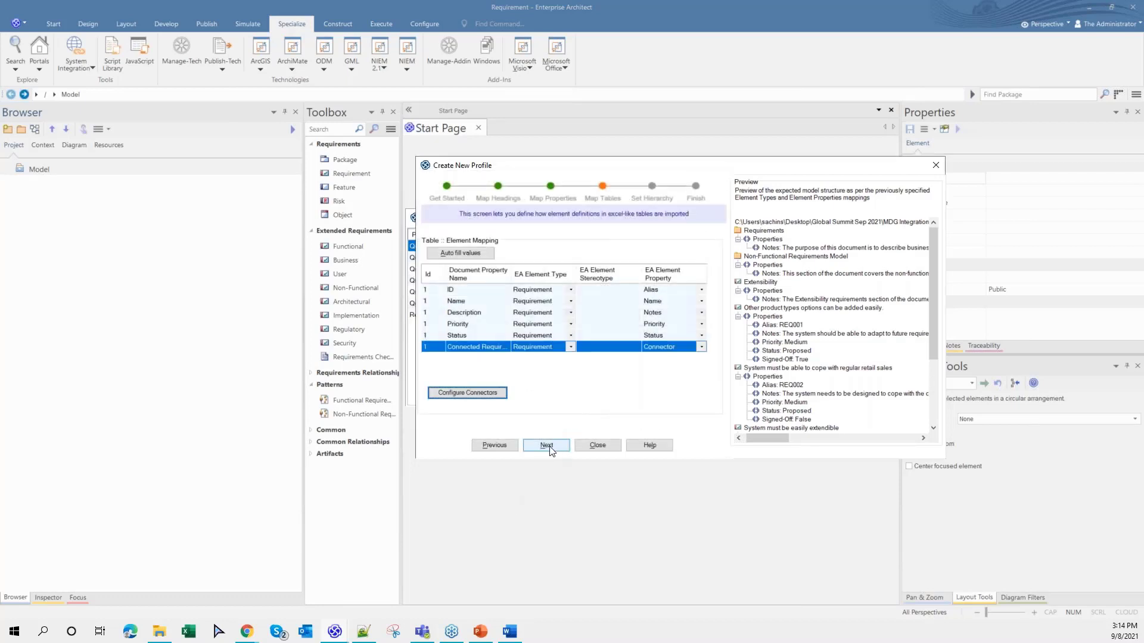
- Accept the default heading hierarchy, create the import profile, and close the Word Profile Manager
click(550, 448)
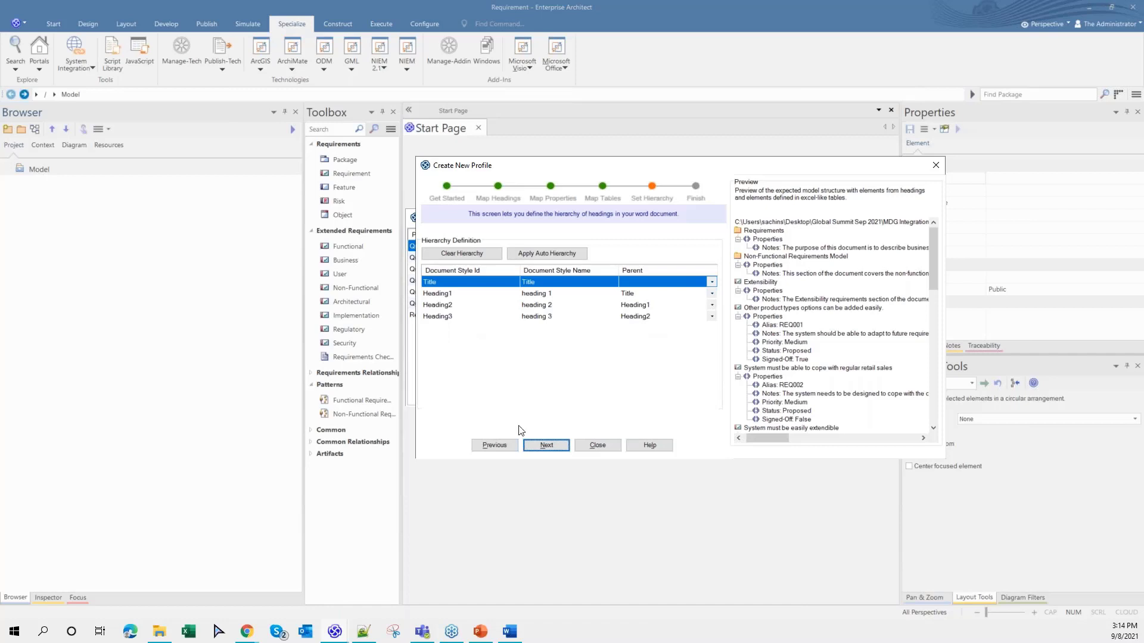
click(547, 446)
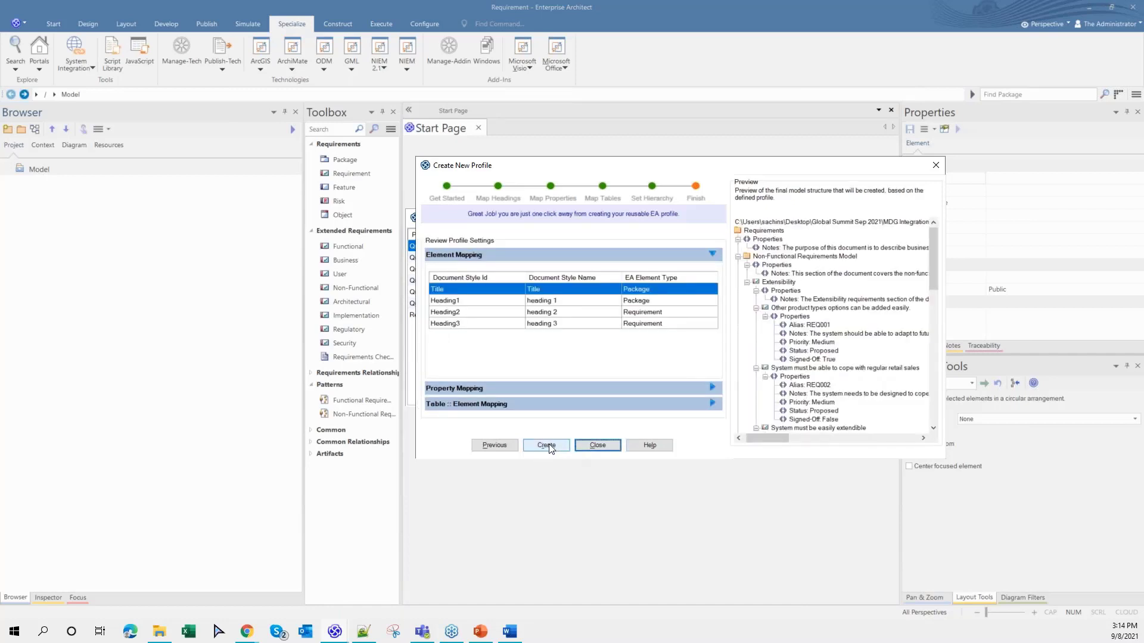
click(553, 448)
click(730, 338)
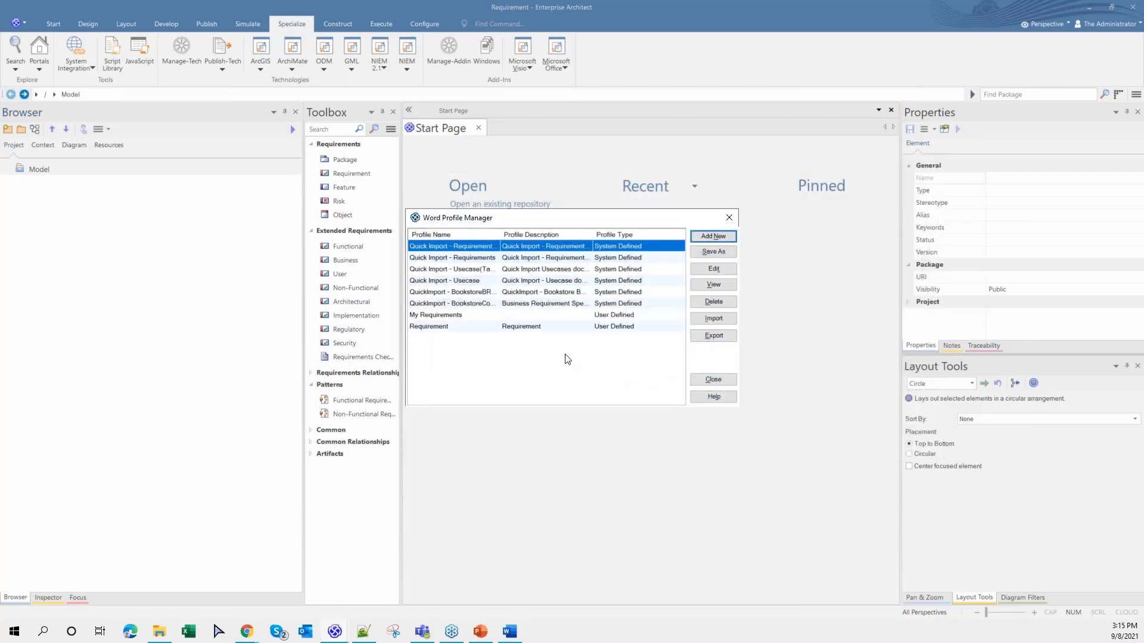
click(730, 218)
- Start a Word document import for the Model root node and load Word Import - Requirements from the local system
right_click(43, 171)
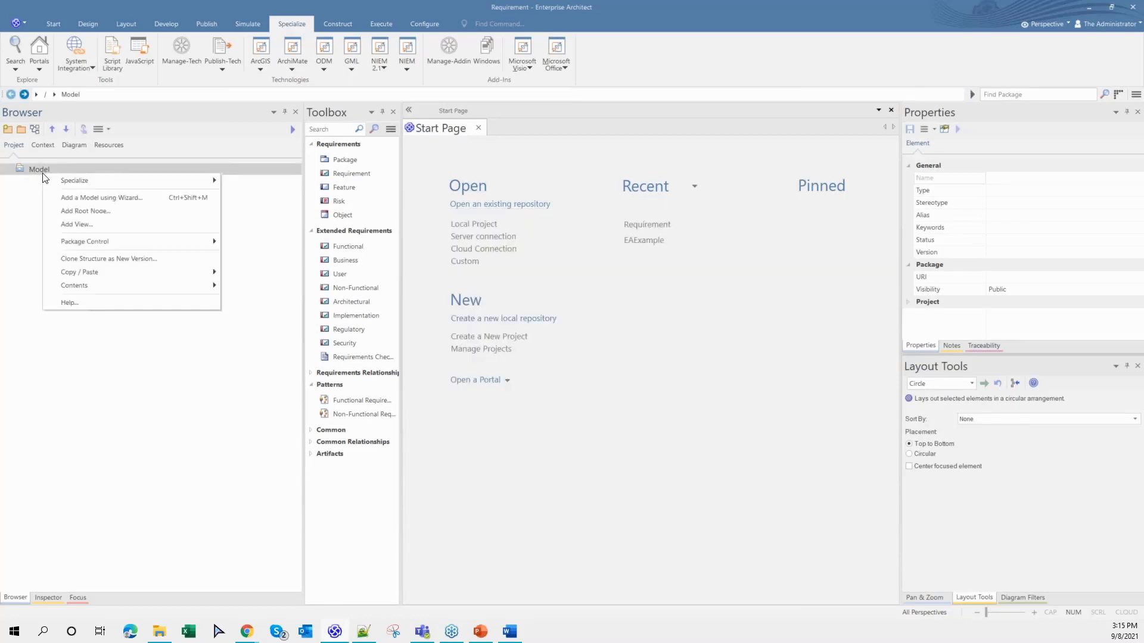
mouse_move(82, 184)
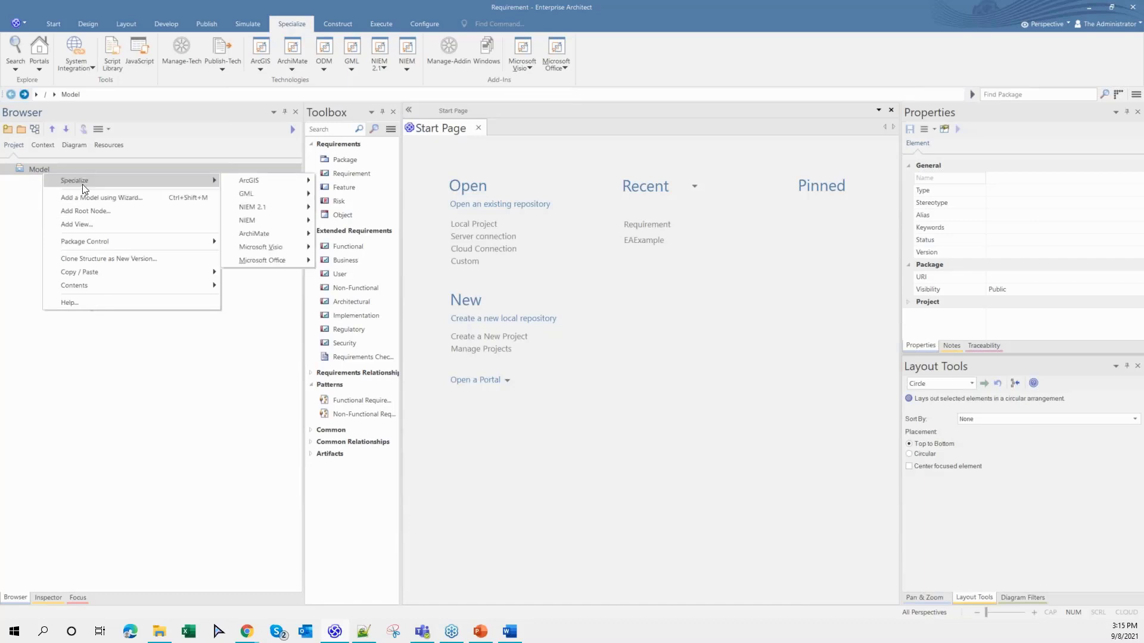
mouse_move(280, 257)
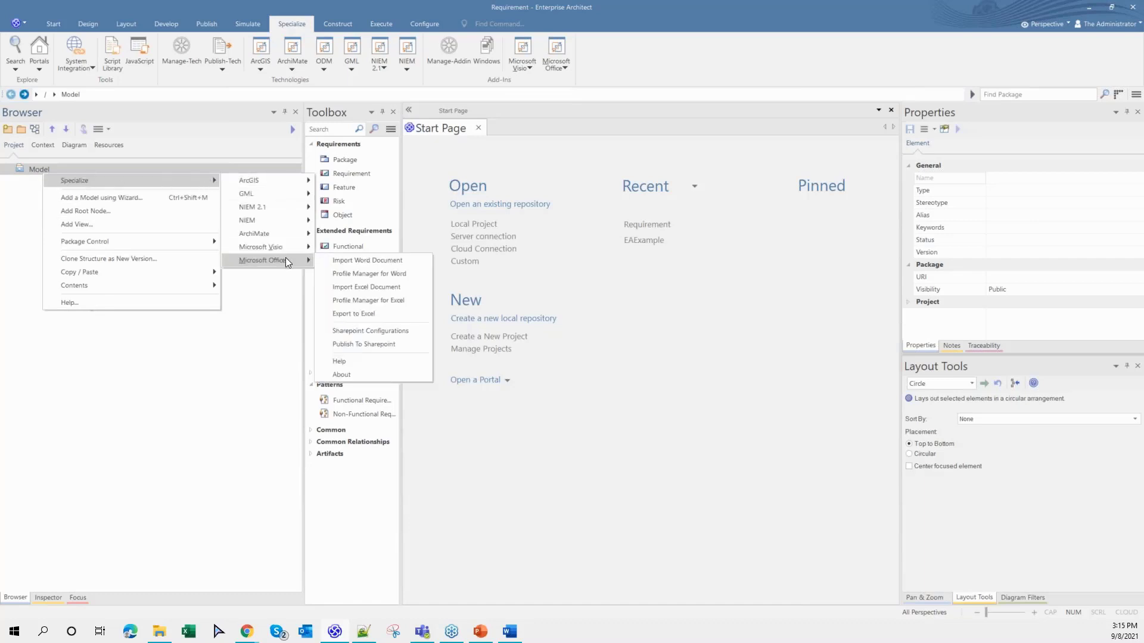
click(367, 262)
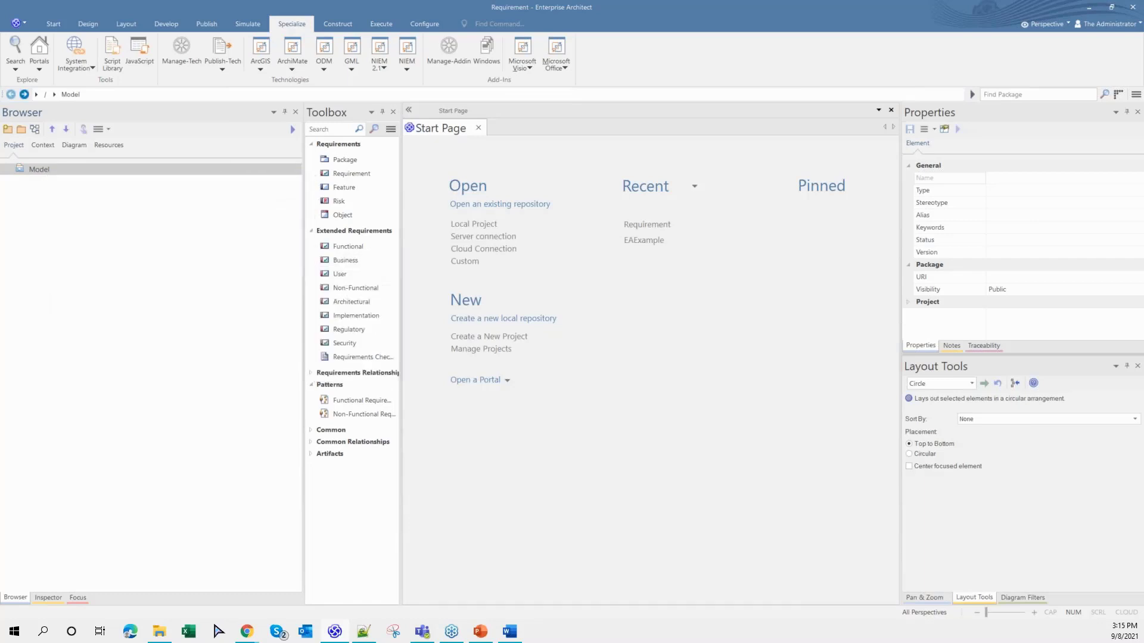
click(679, 218)
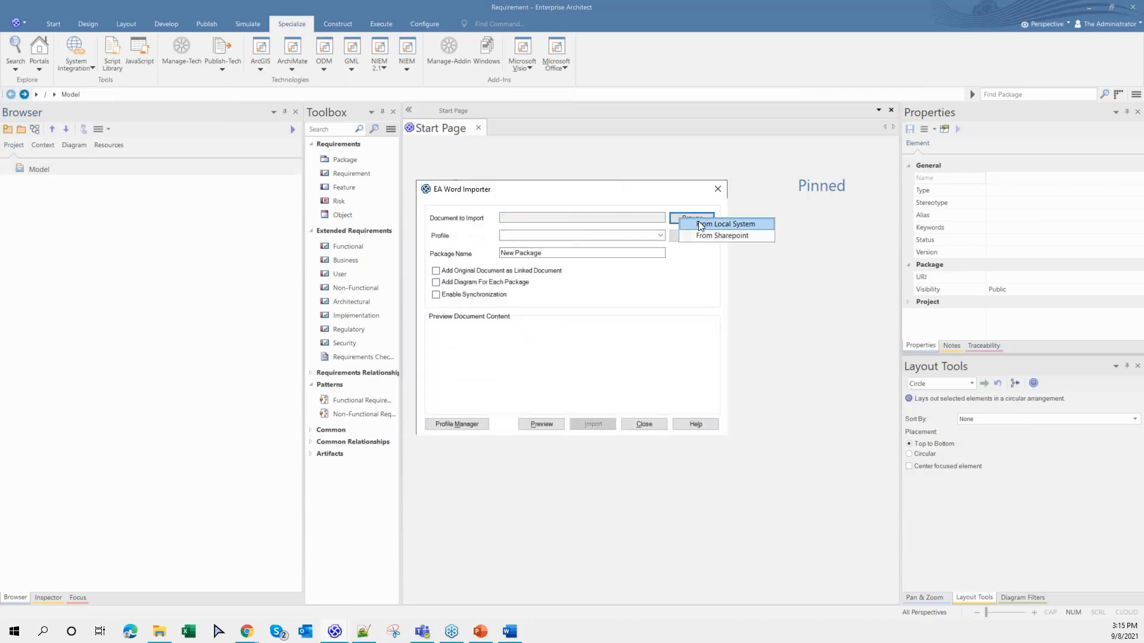
click(699, 224)
click(634, 287)
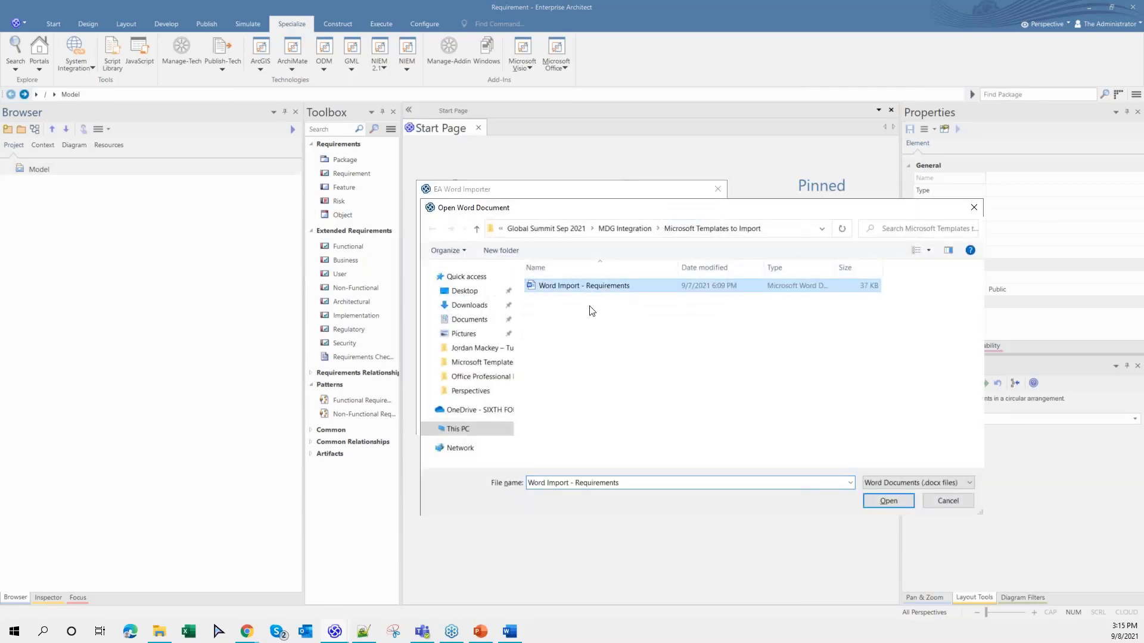
click(878, 502)
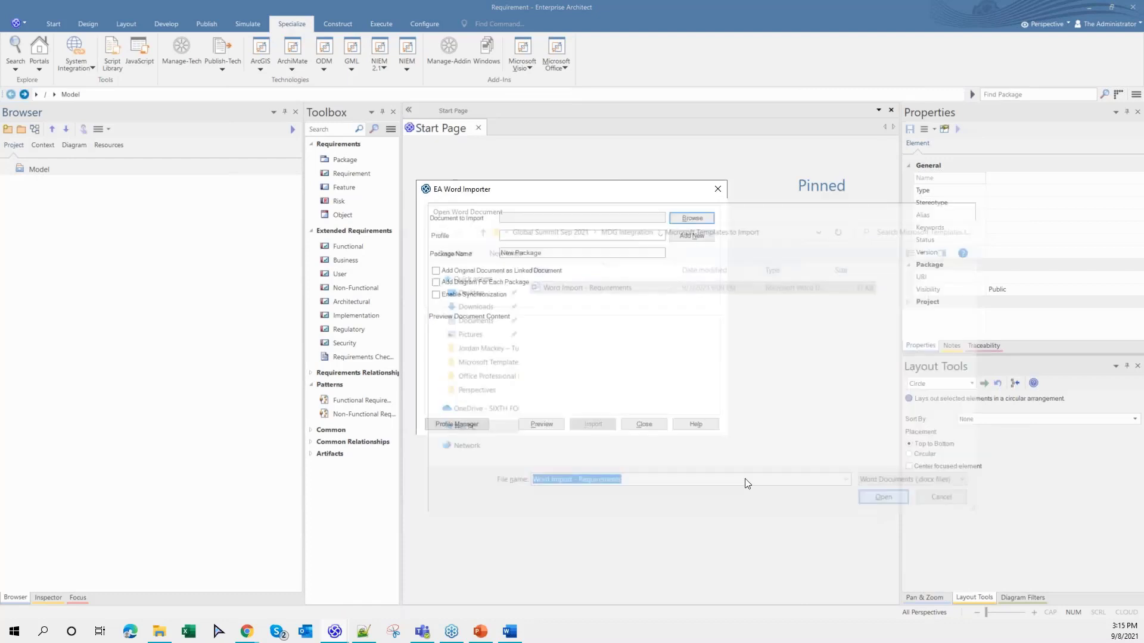
- Use the My Requirements profile for the Word import and name the package HLD Requirement
click(660, 236)
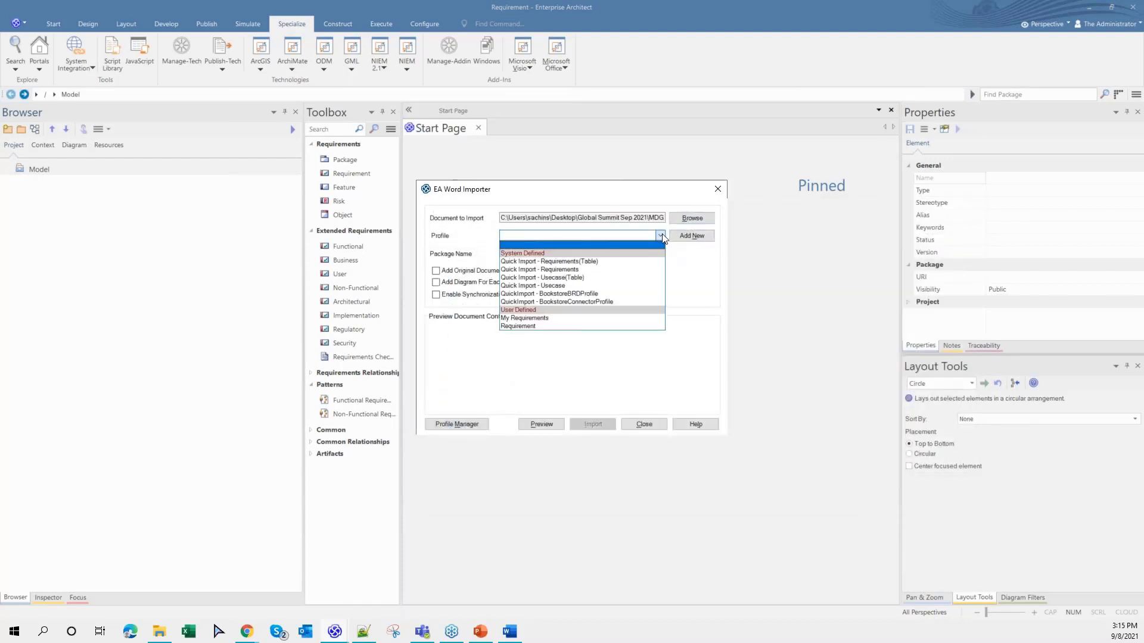
click(557, 318)
click(549, 250)
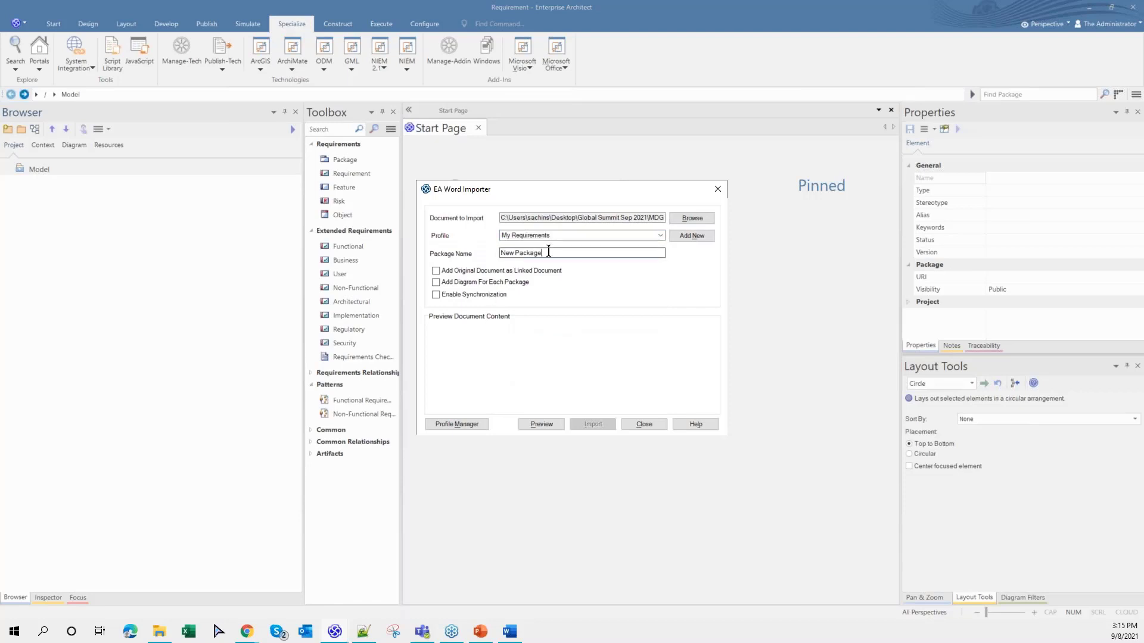
drag(556, 252, 486, 258)
text(My)
key(BackSpace)
key(BackSpace)
text(HLD Requirement)
- Enable adding a diagram for each package and preview the document content down to the Extensibility requirement
click(439, 284)
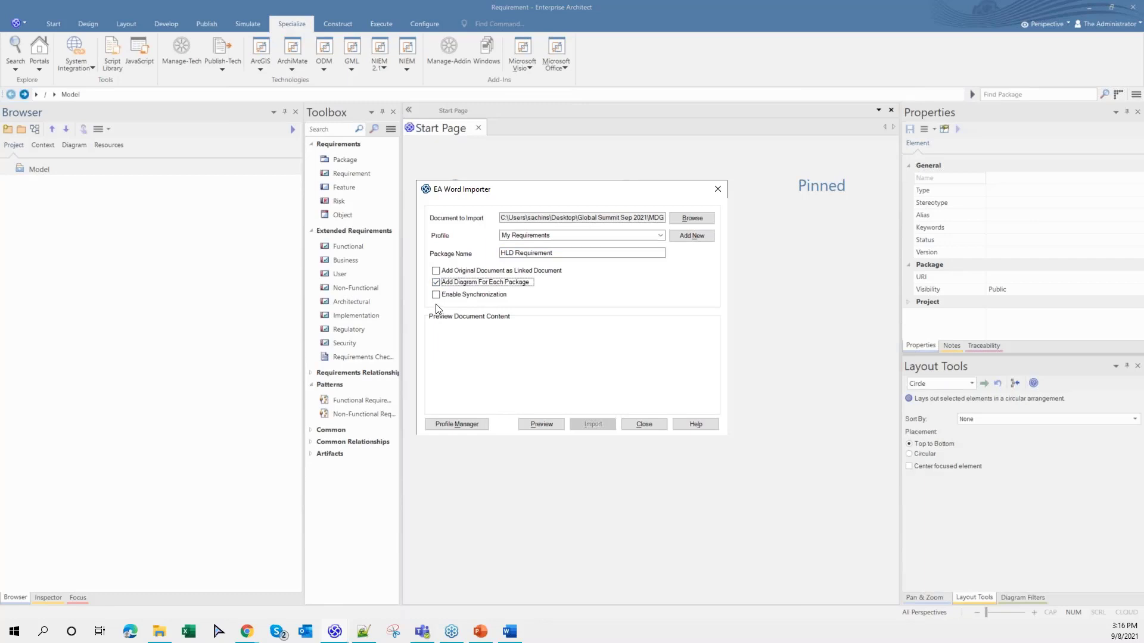
click(544, 425)
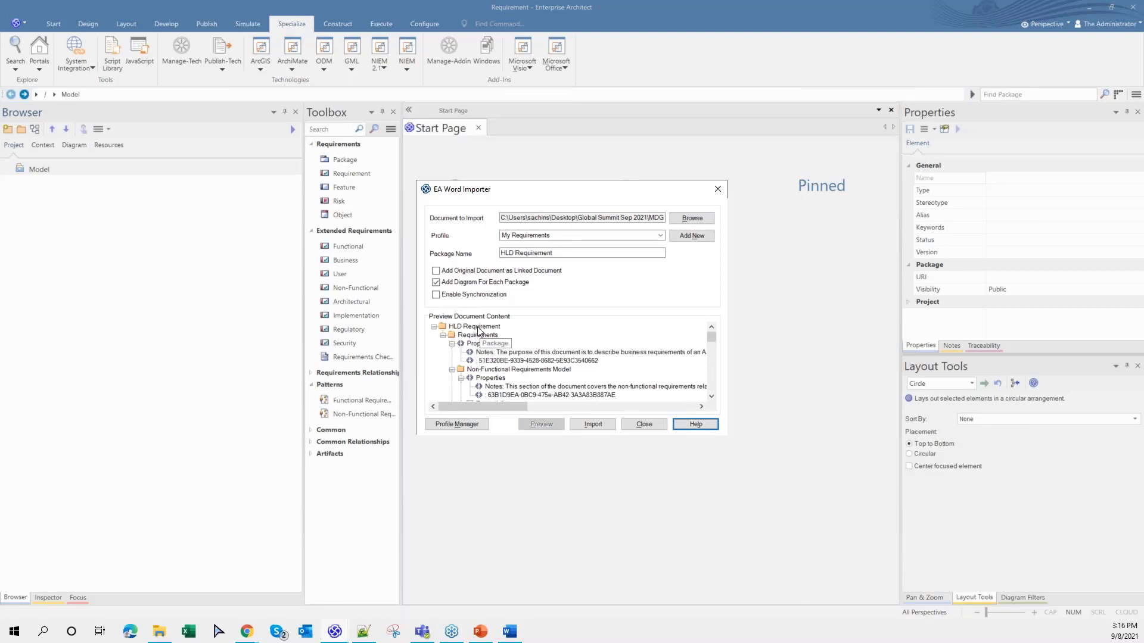
scroll(478, 341, down, 1)
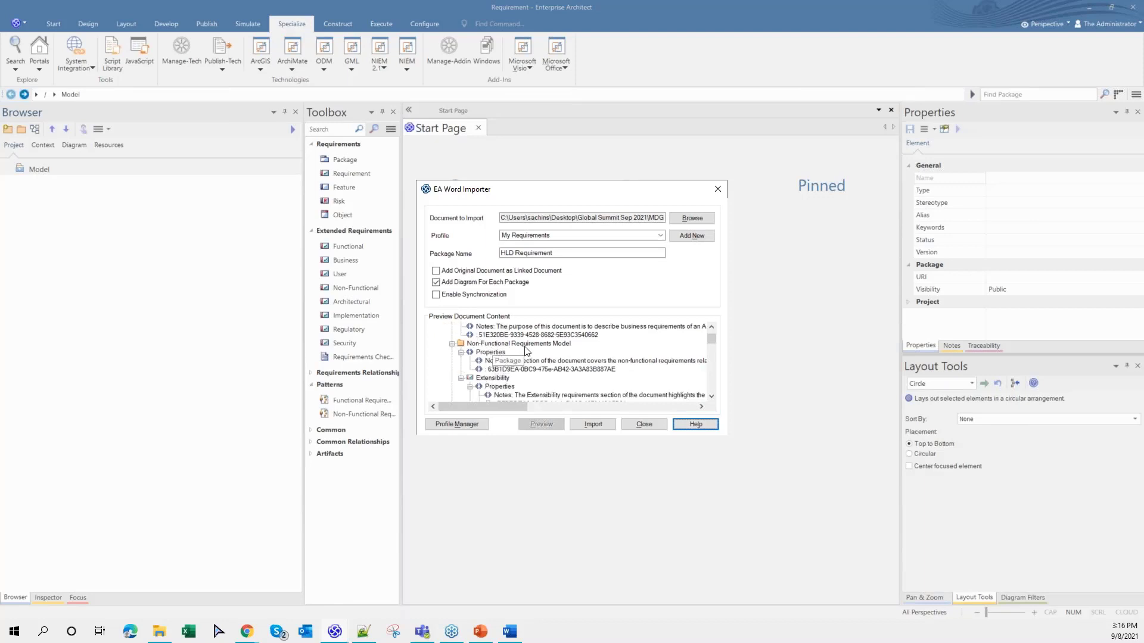
scroll(531, 356, down, 1)
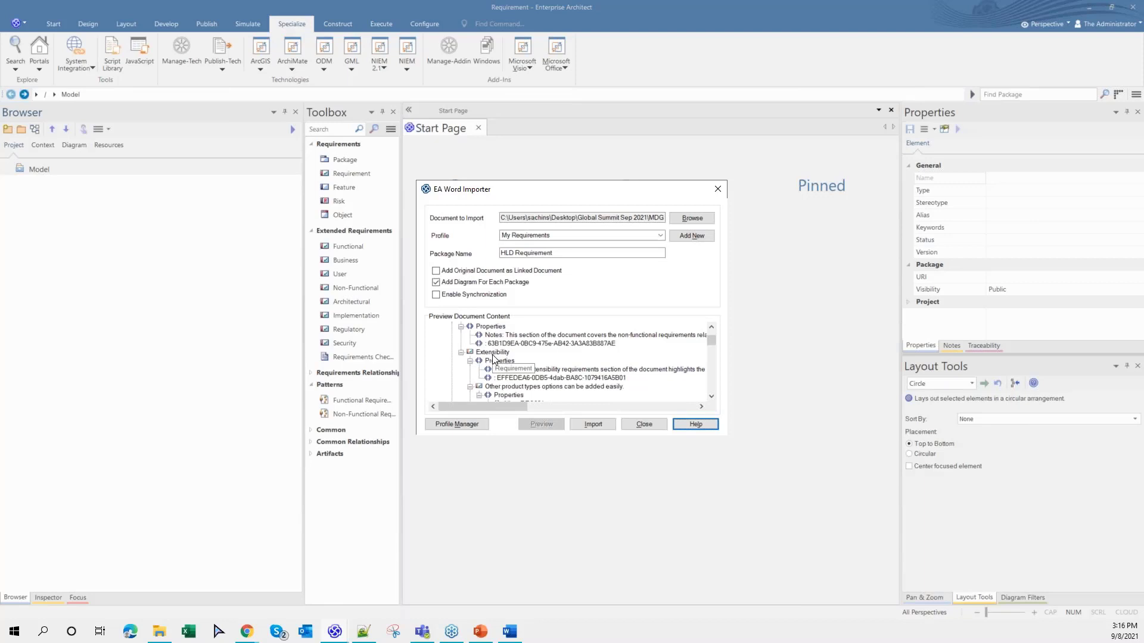
- Import the document, accepting the Aggregation connector mappings as listed, and close the importer
click(593, 424)
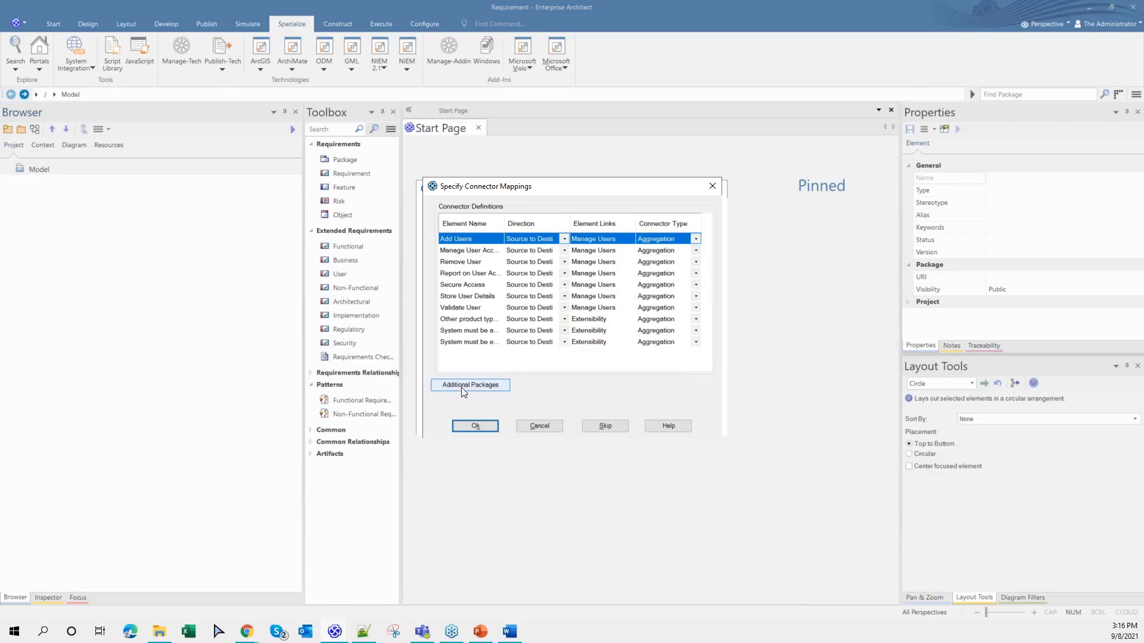
click(487, 424)
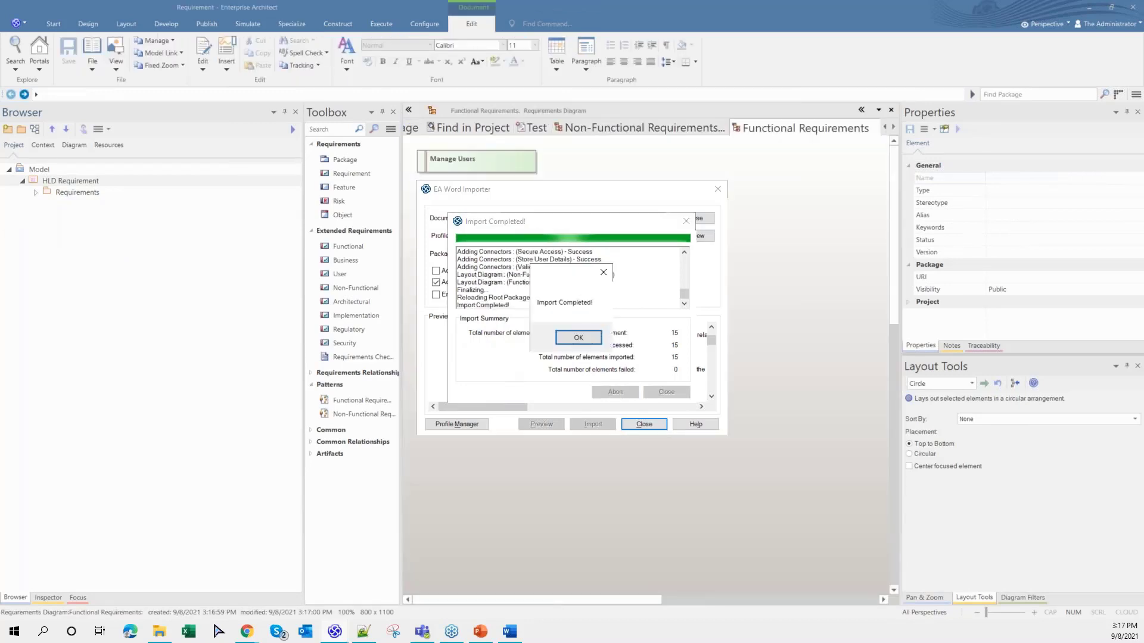
click(578, 338)
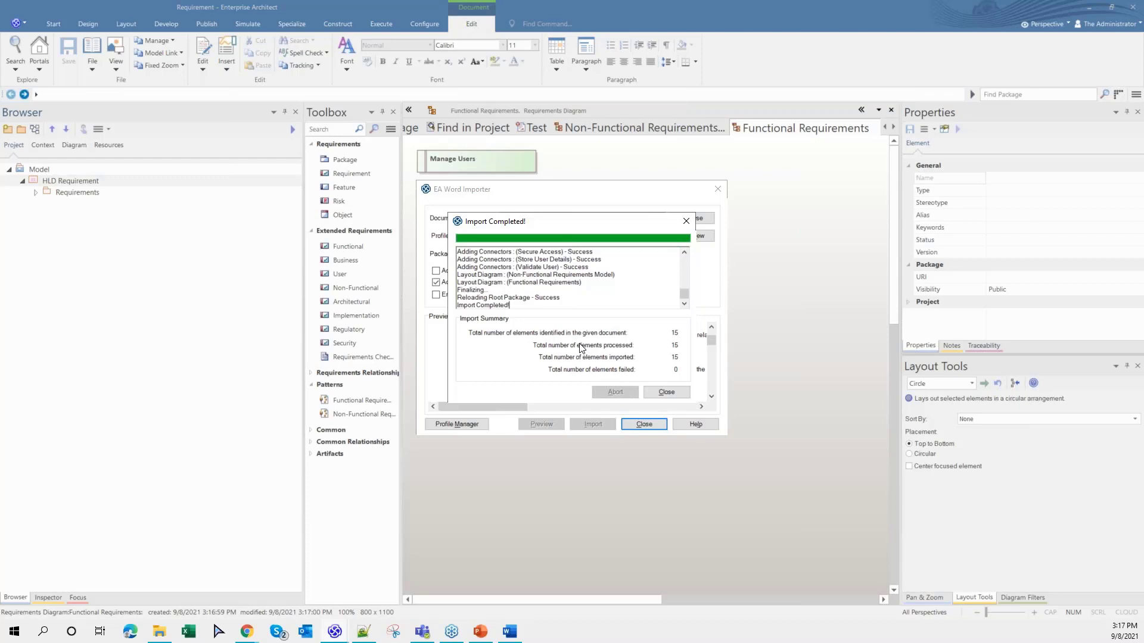
click(686, 223)
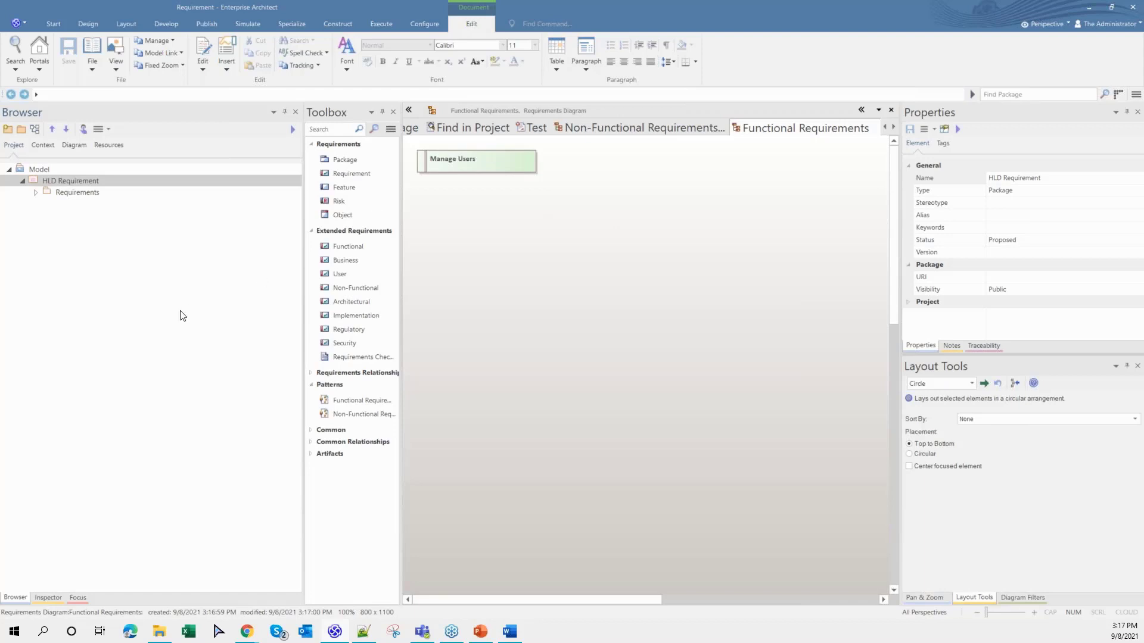
- Expand the imported Requirements package and compare its structure with the headings in the Word source document
click(36, 192)
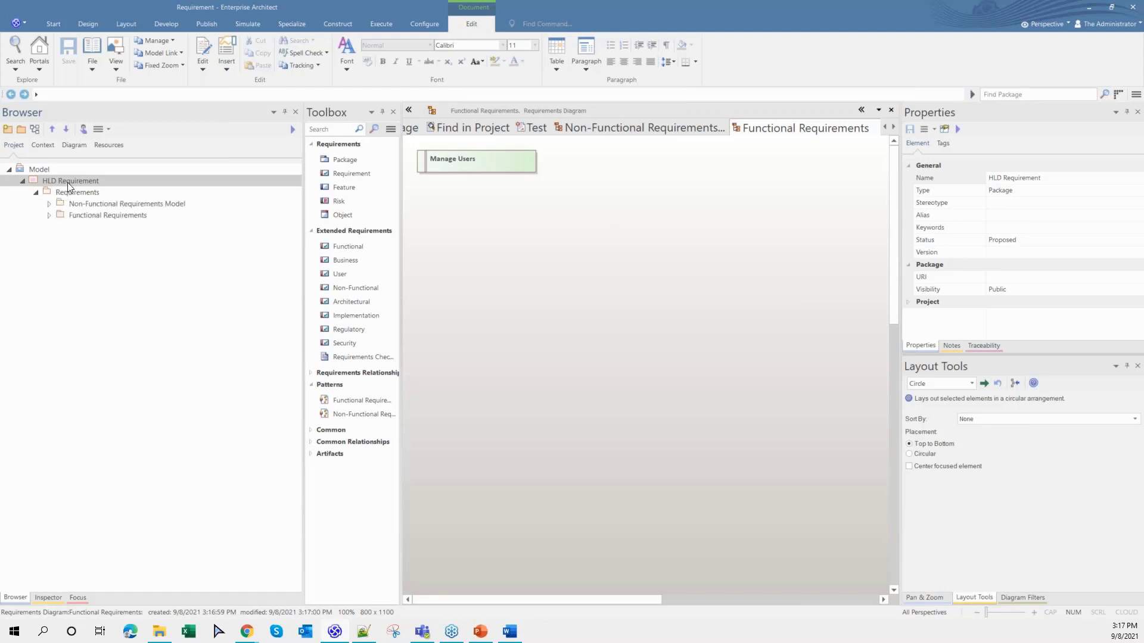
click(509, 634)
scroll(529, 408, up, 15)
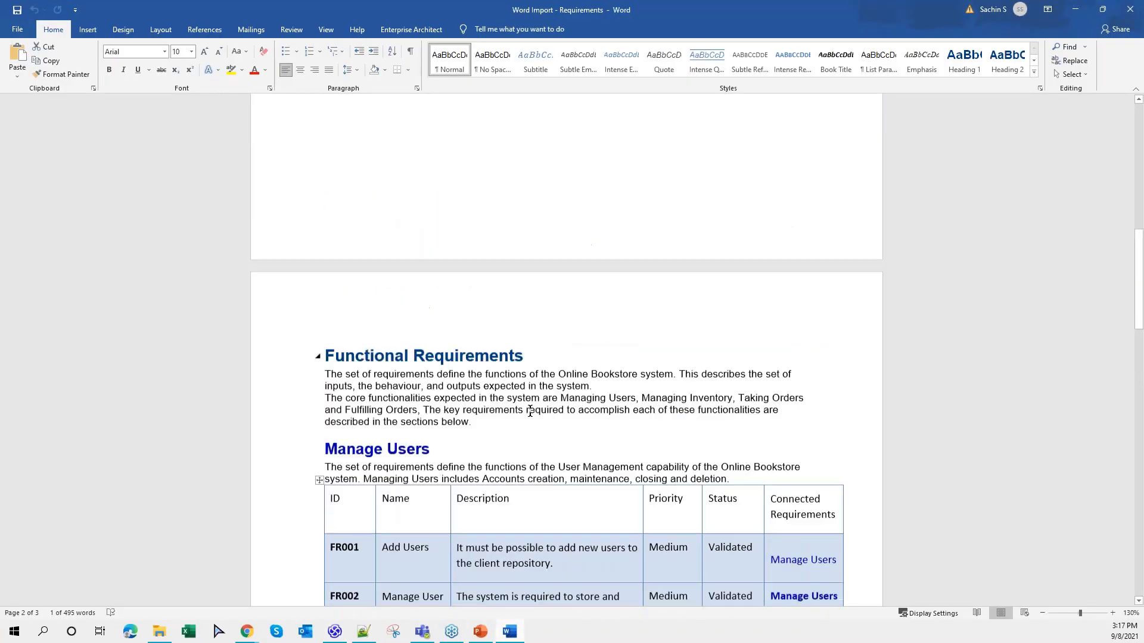
scroll(530, 411, up, 3)
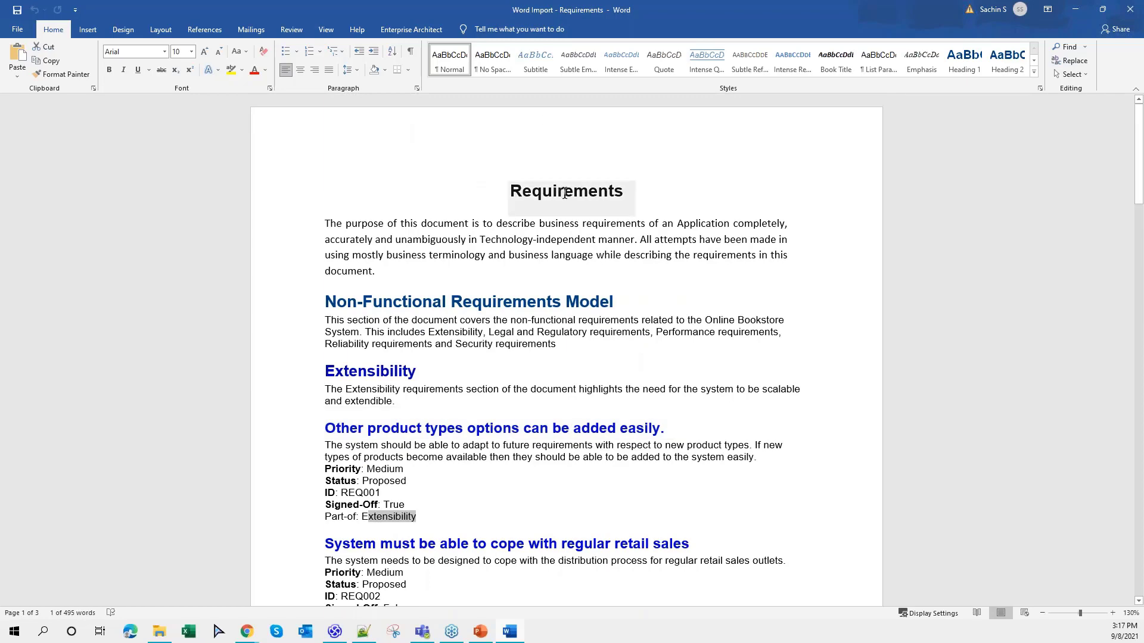
key(alt+Tab)
click(76, 193)
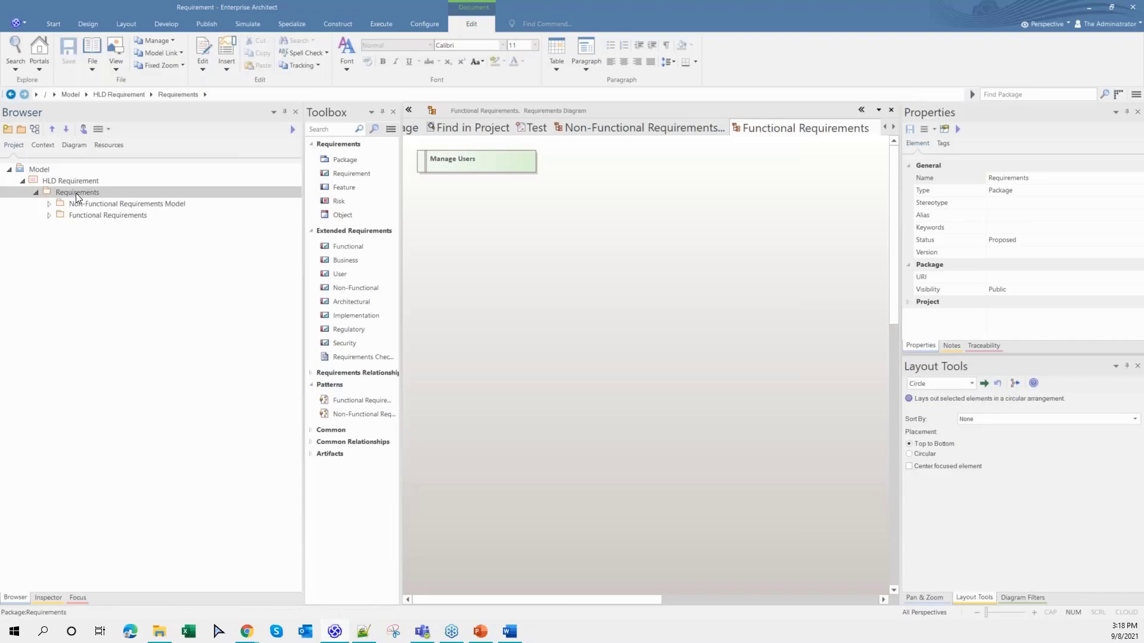
key(alt+Tab)
drag(632, 306, 528, 304)
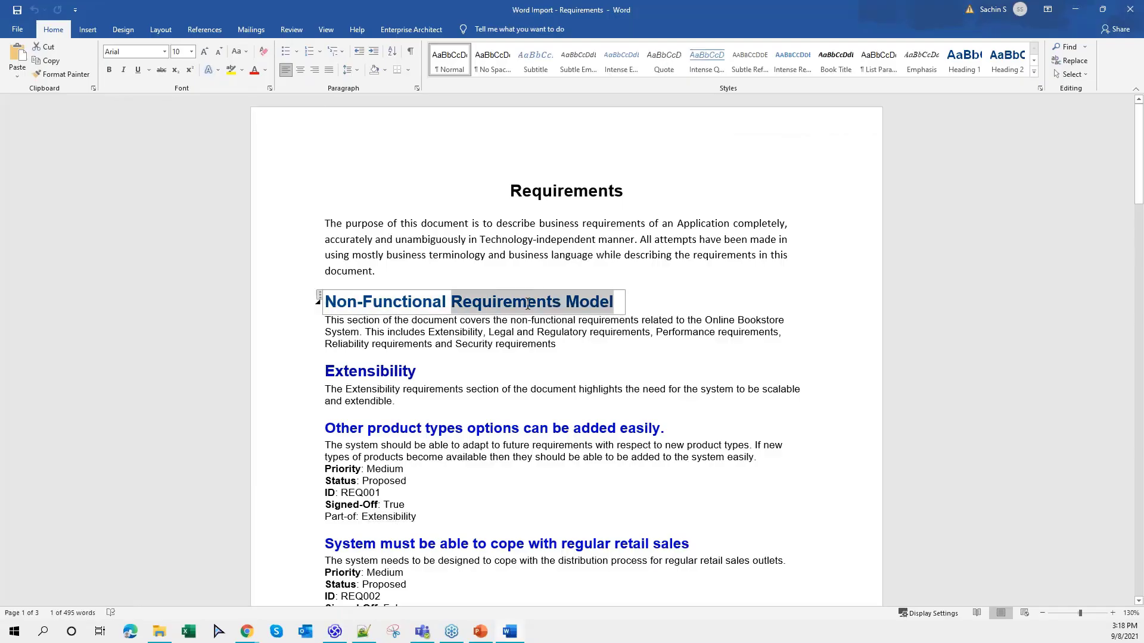
scroll(512, 431, down, 4)
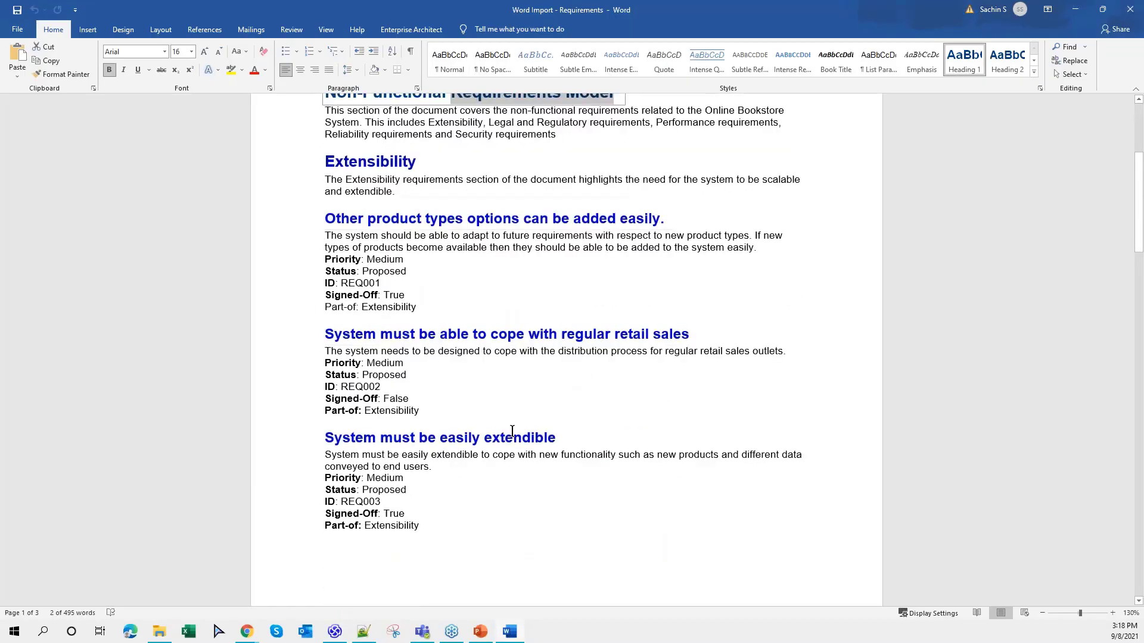
scroll(511, 431, down, 5)
key(alt+Tab)
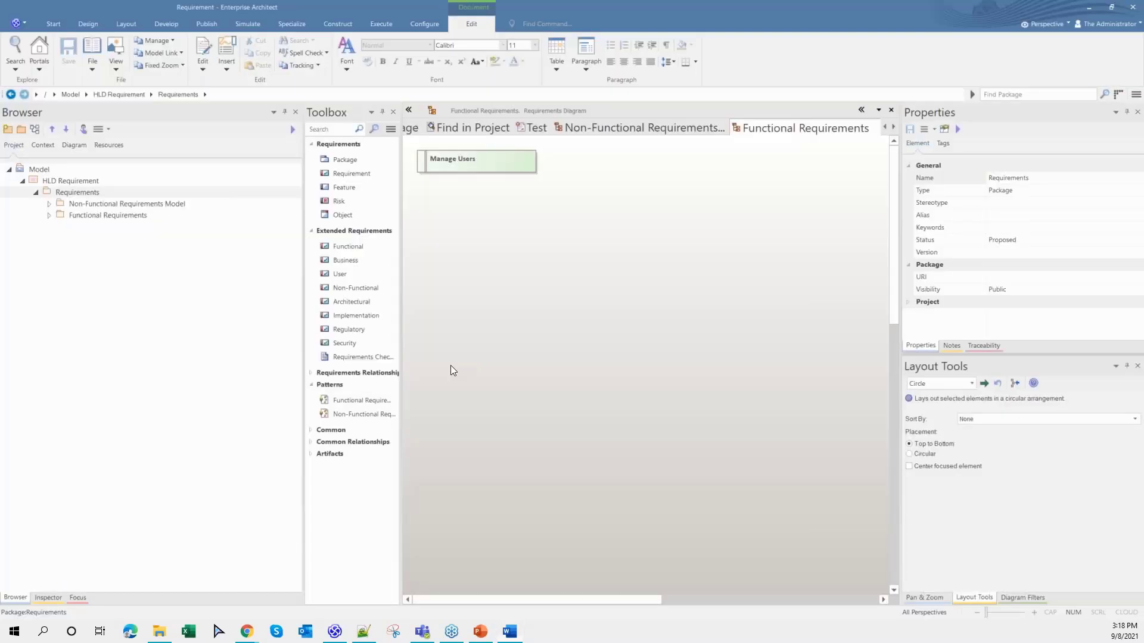
- Expand the Non-Functional Requirements Model package and its Extensibility requirement, and compare the first child requirement with the Word document
click(49, 204)
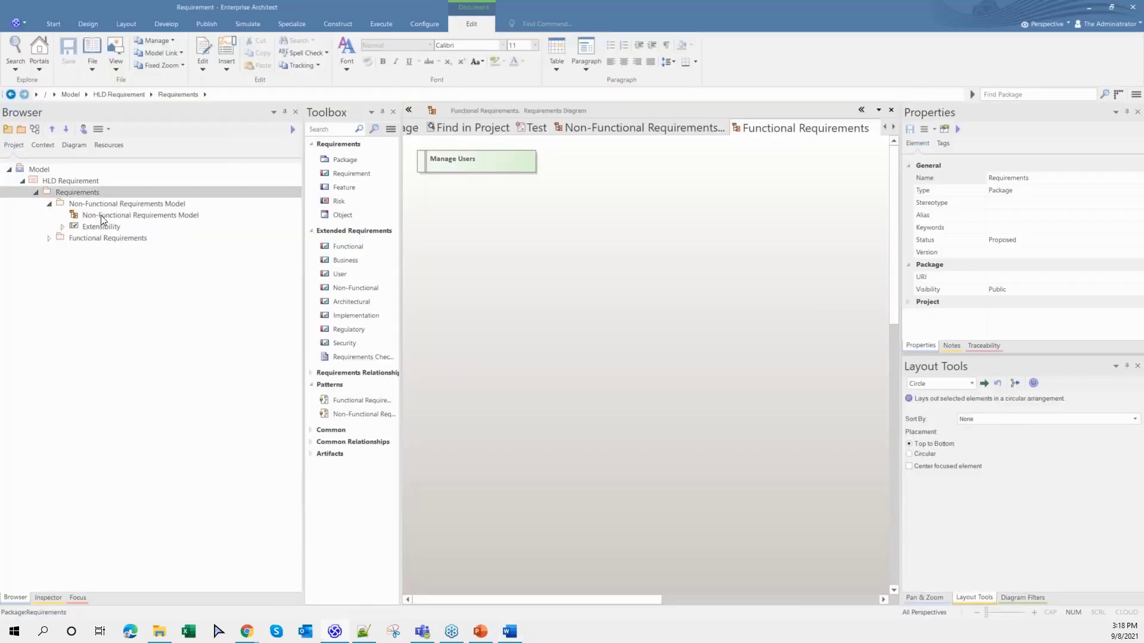
click(102, 215)
click(63, 227)
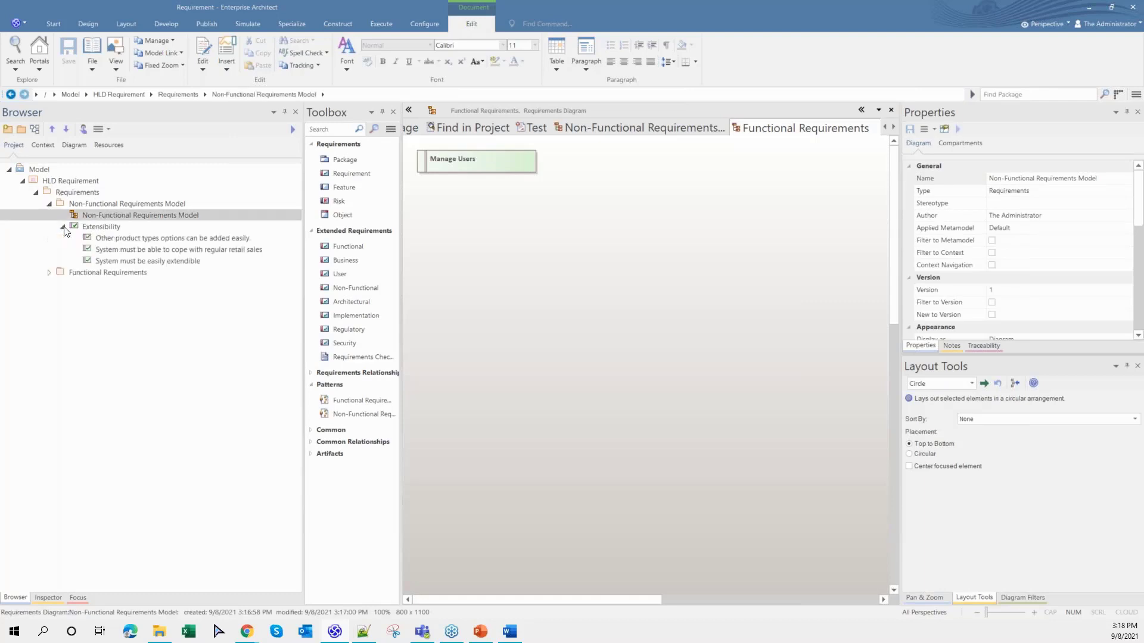
click(98, 227)
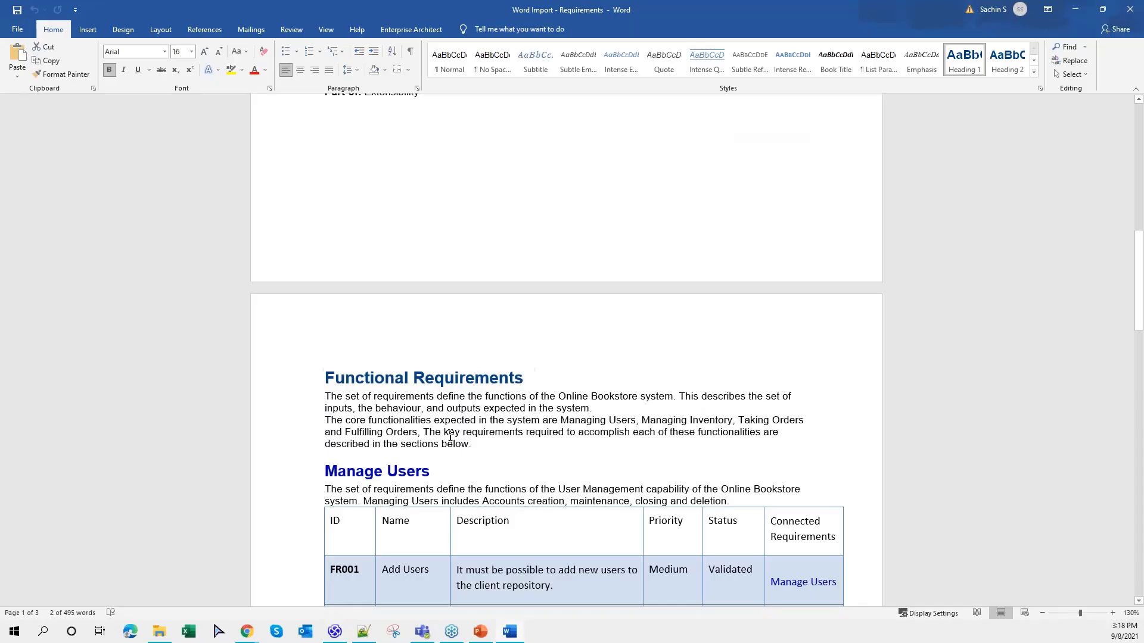
scroll(566, 350, up, 5)
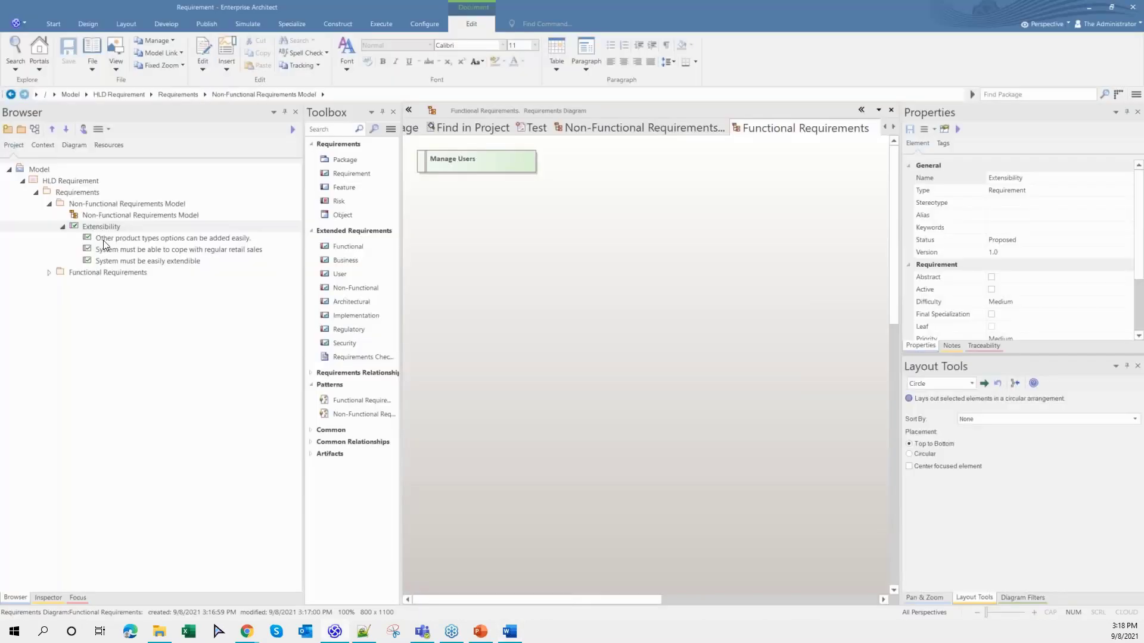
click(107, 239)
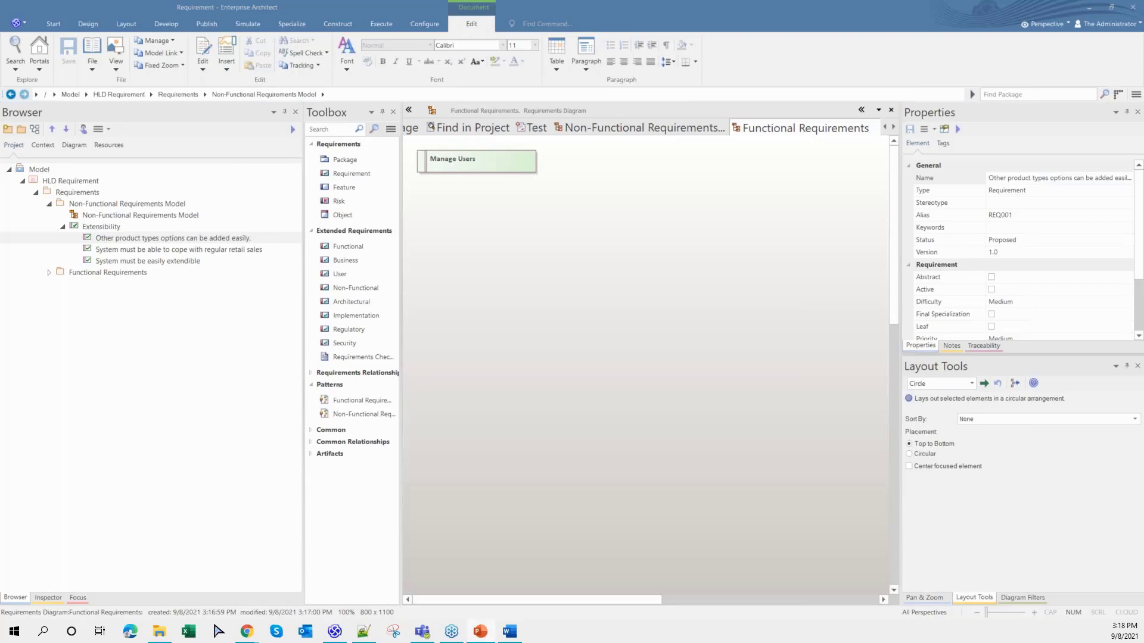
key(alt+Tab)
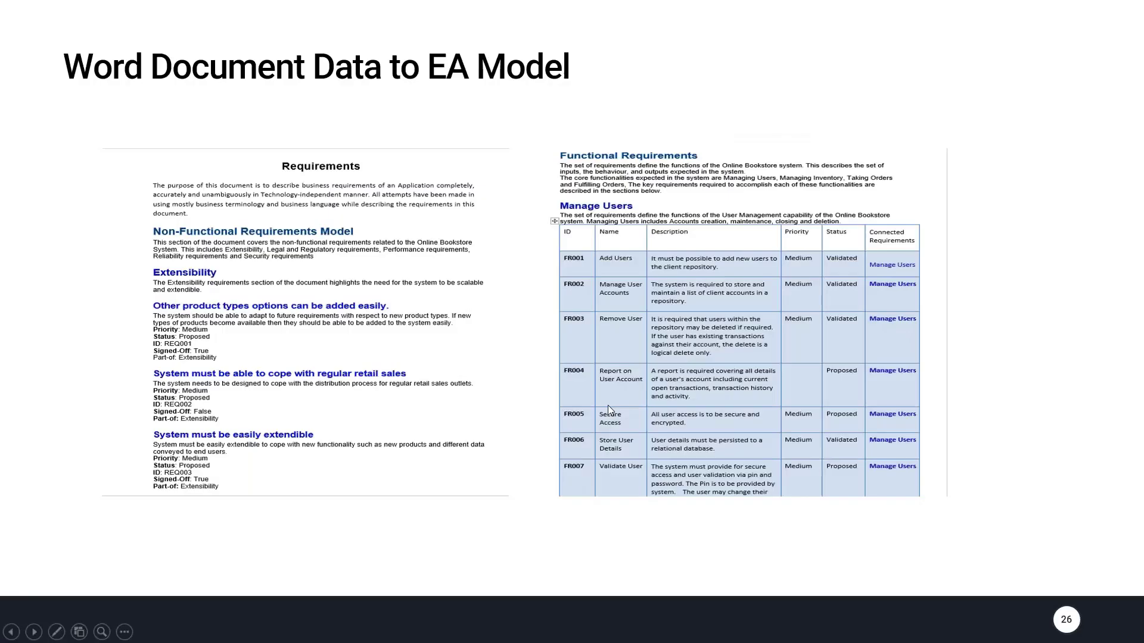
key(Right)
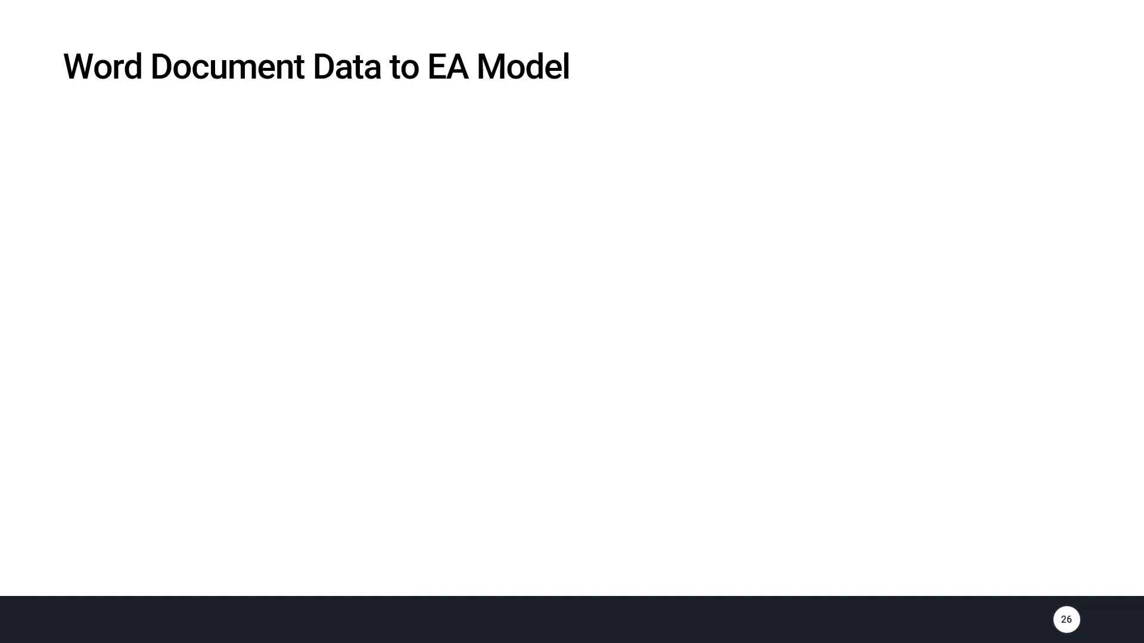
key(Right)
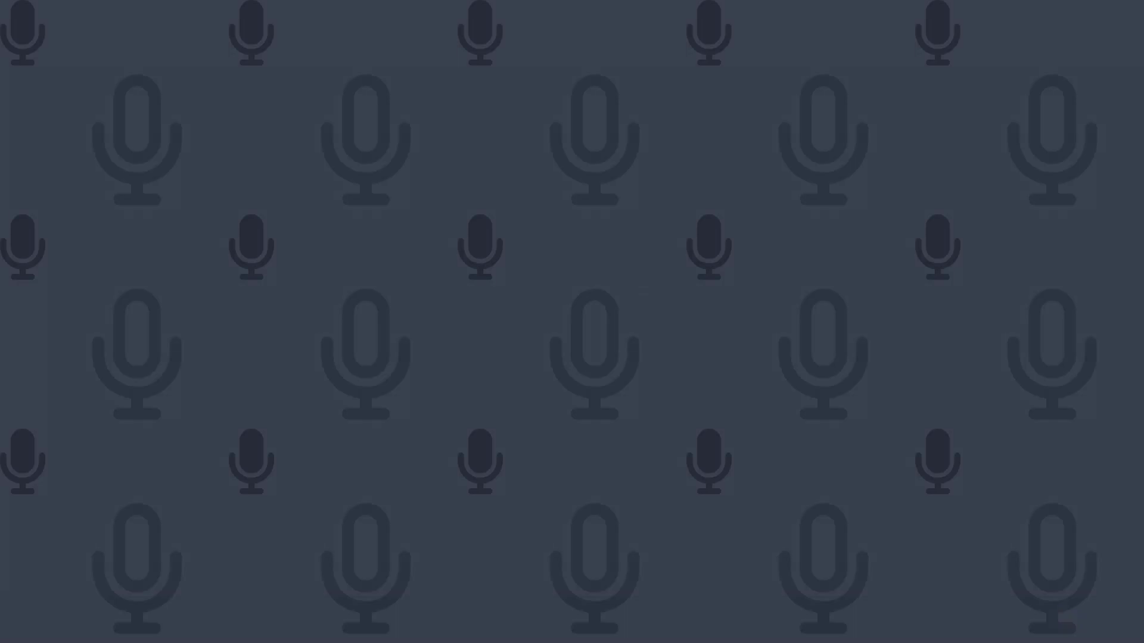